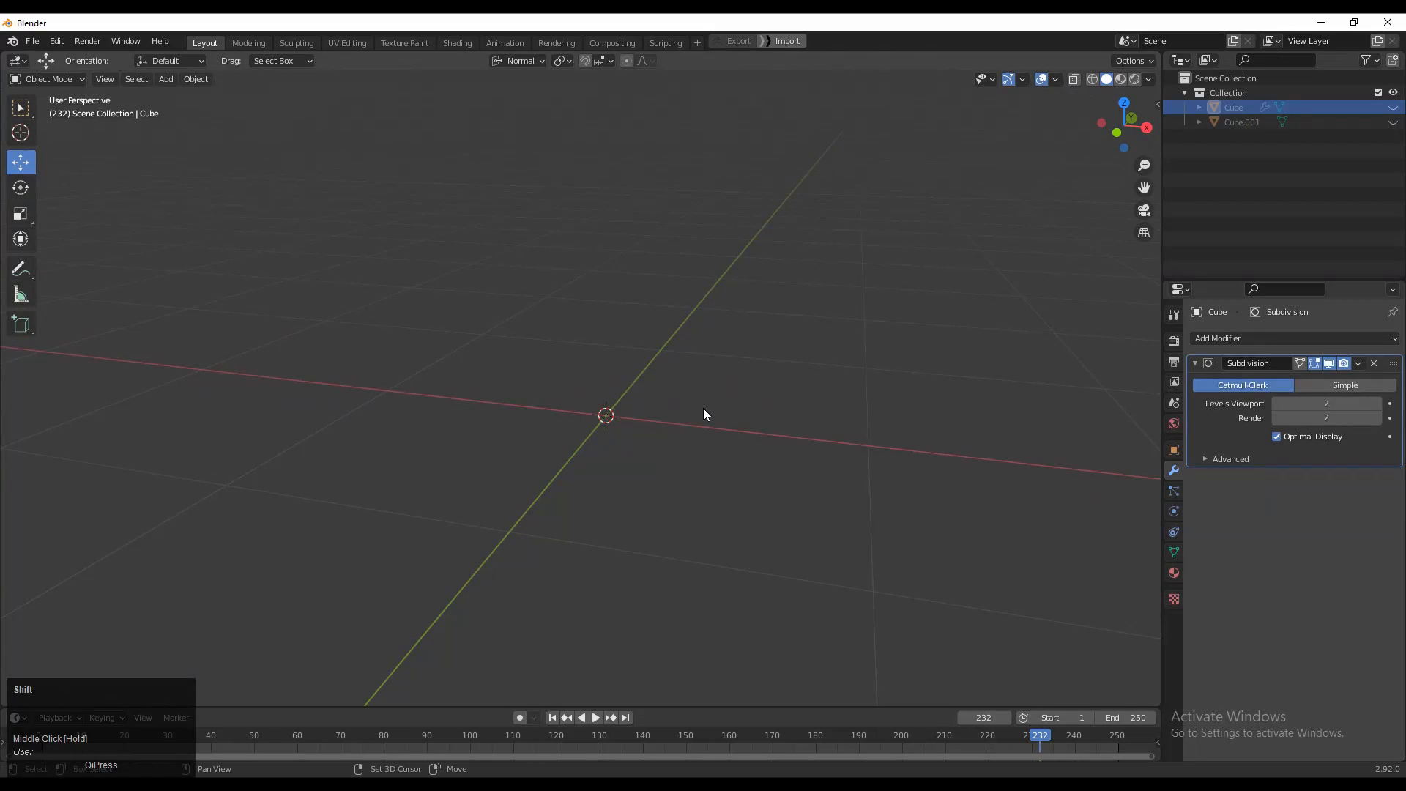
# Step: Add a 2 m cube mesh at the world origin
pyautogui.hotkey('shift', 'a')
pyautogui.moveTo(705, 412)
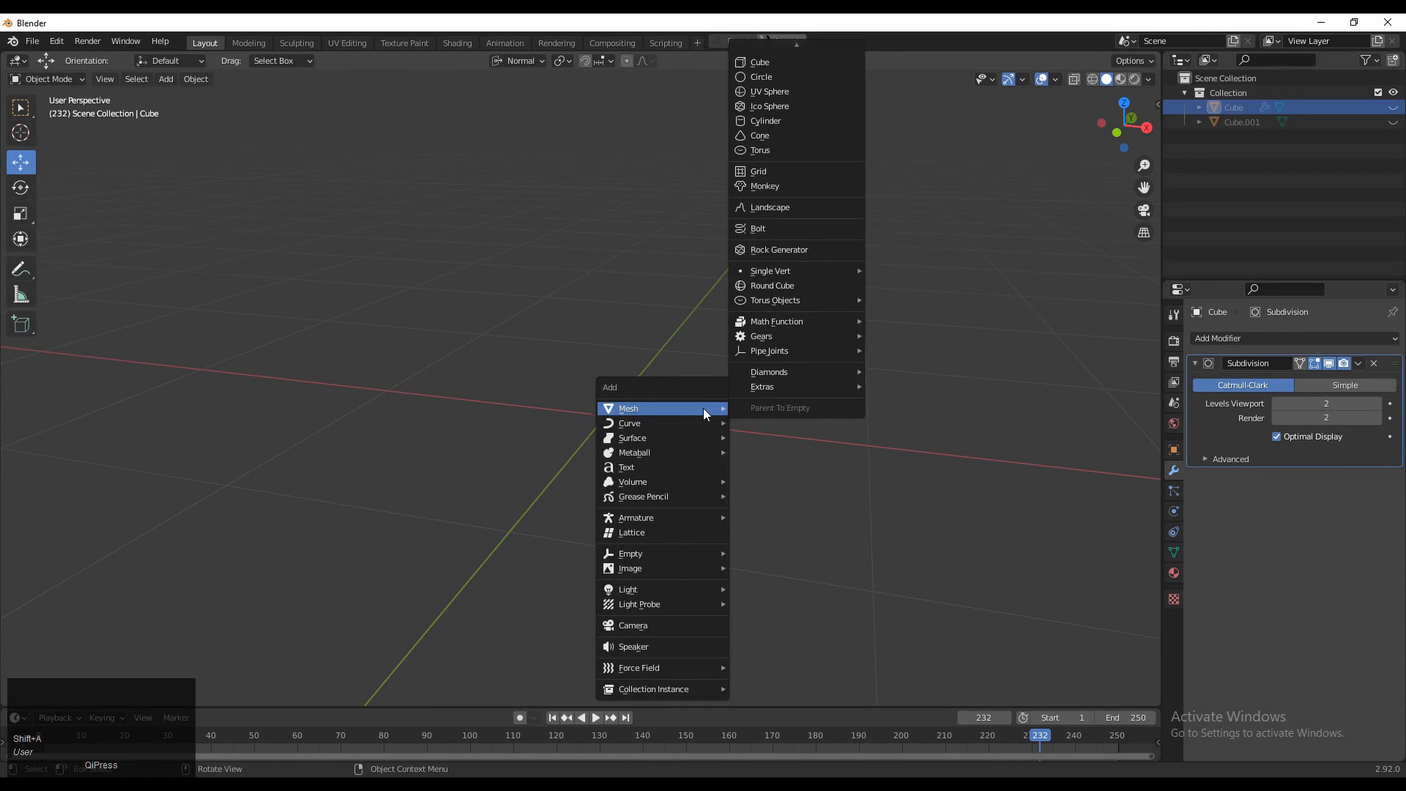
pyautogui.press('Escape')
pyautogui.hotkey('shift', 'a')
pyautogui.moveTo(646, 381)
pyautogui.click(720, 398)
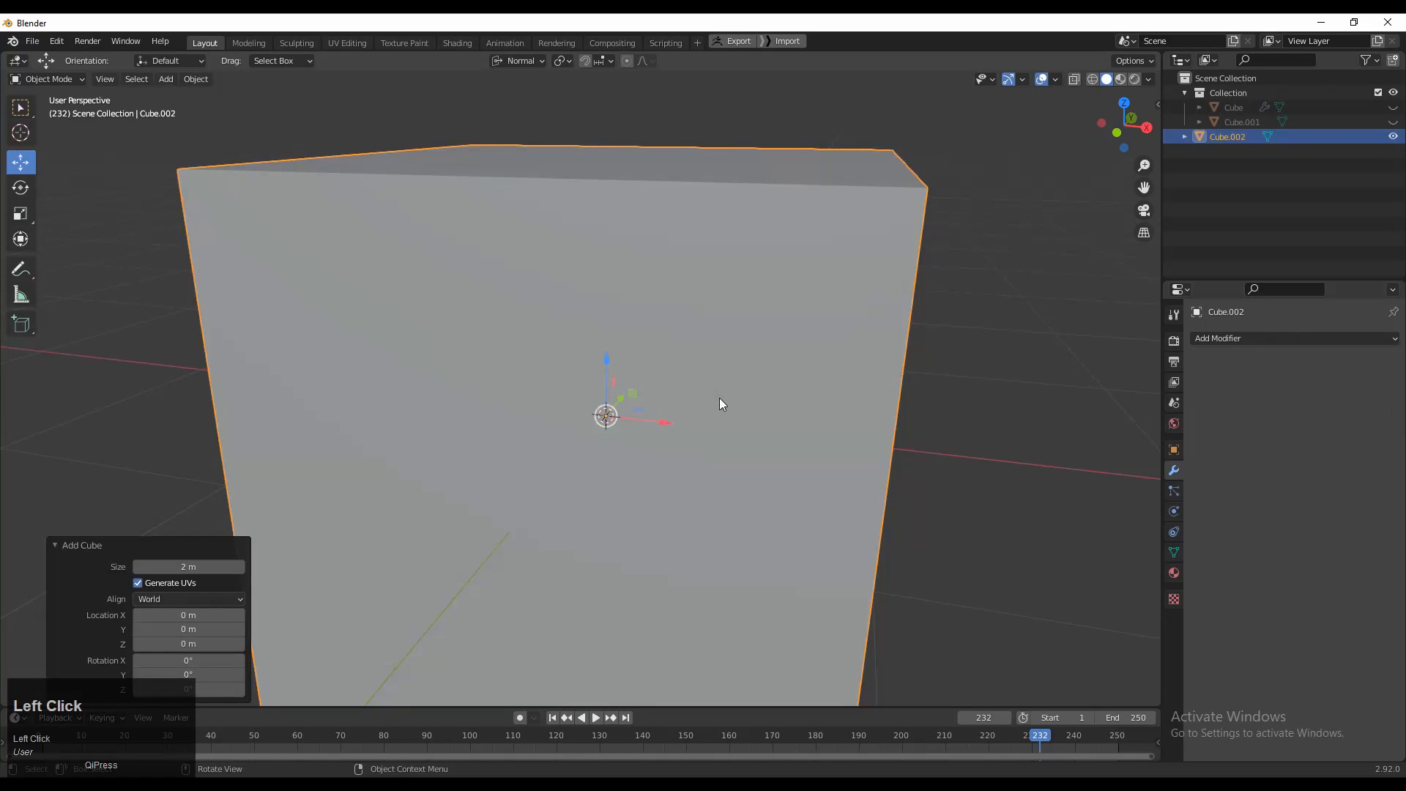
# Step: Add a Subdivision Surface modifier to the cube with its viewport level set to 3
pyautogui.moveTo(719, 398); pyautogui.dragTo(724, 504, button='middle')
pyautogui.click(1256, 338)
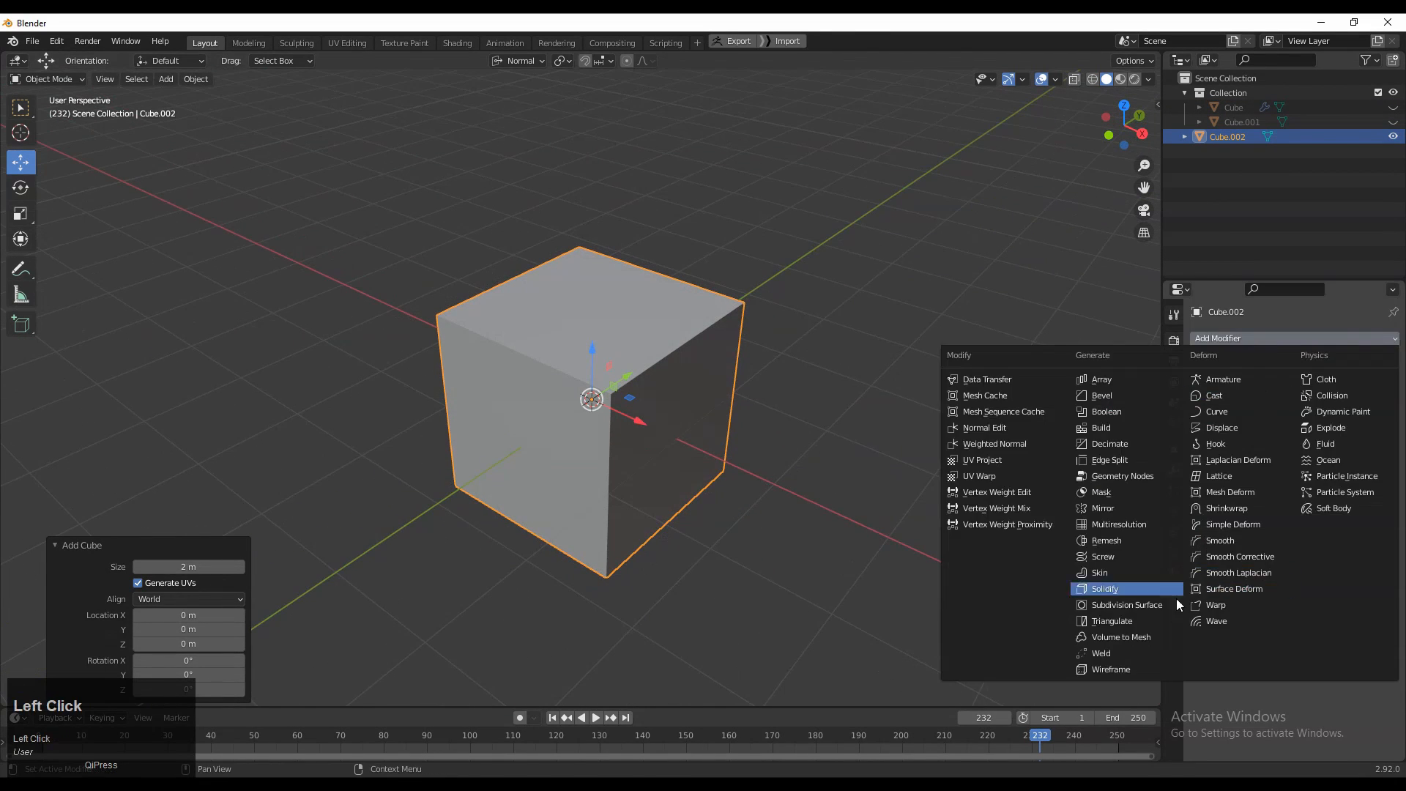
pyautogui.click(1163, 608)
pyautogui.moveTo(703, 454); pyautogui.dragTo(191, 396, button='middle')
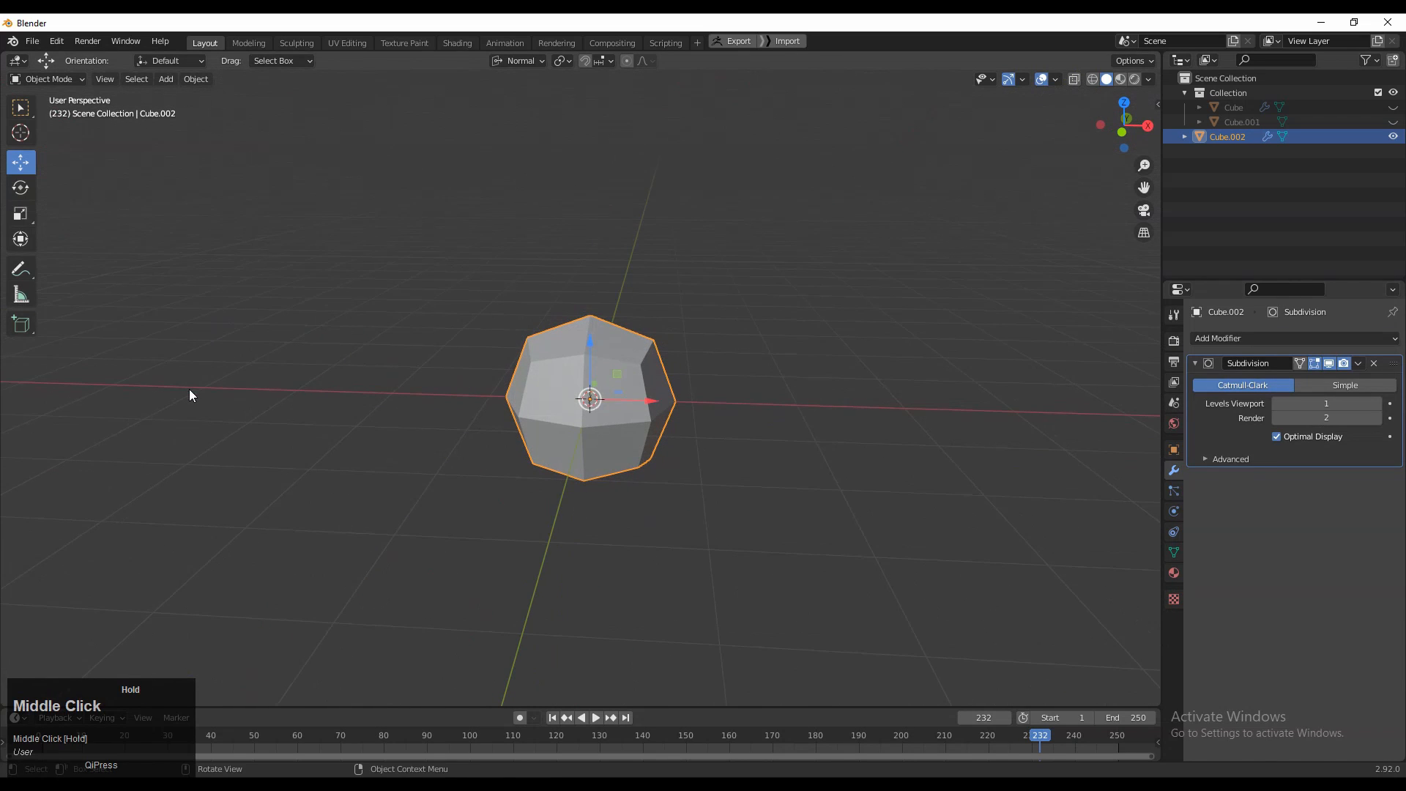
pyautogui.click(1377, 404)
pyautogui.click(1377, 404)
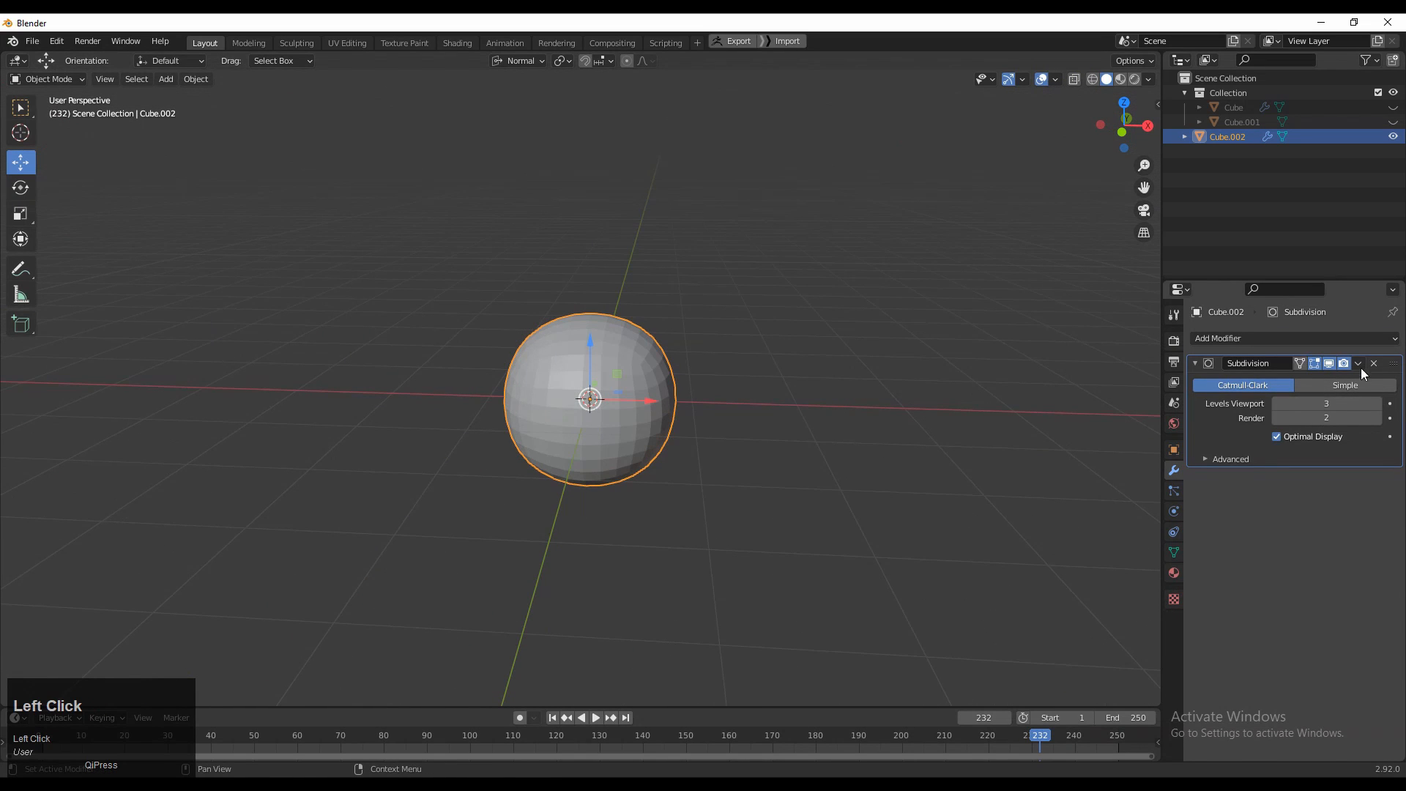
# Step: Add a Cast modifier with the Sphere shape below the Subdivision modifier
pyautogui.click(1357, 338)
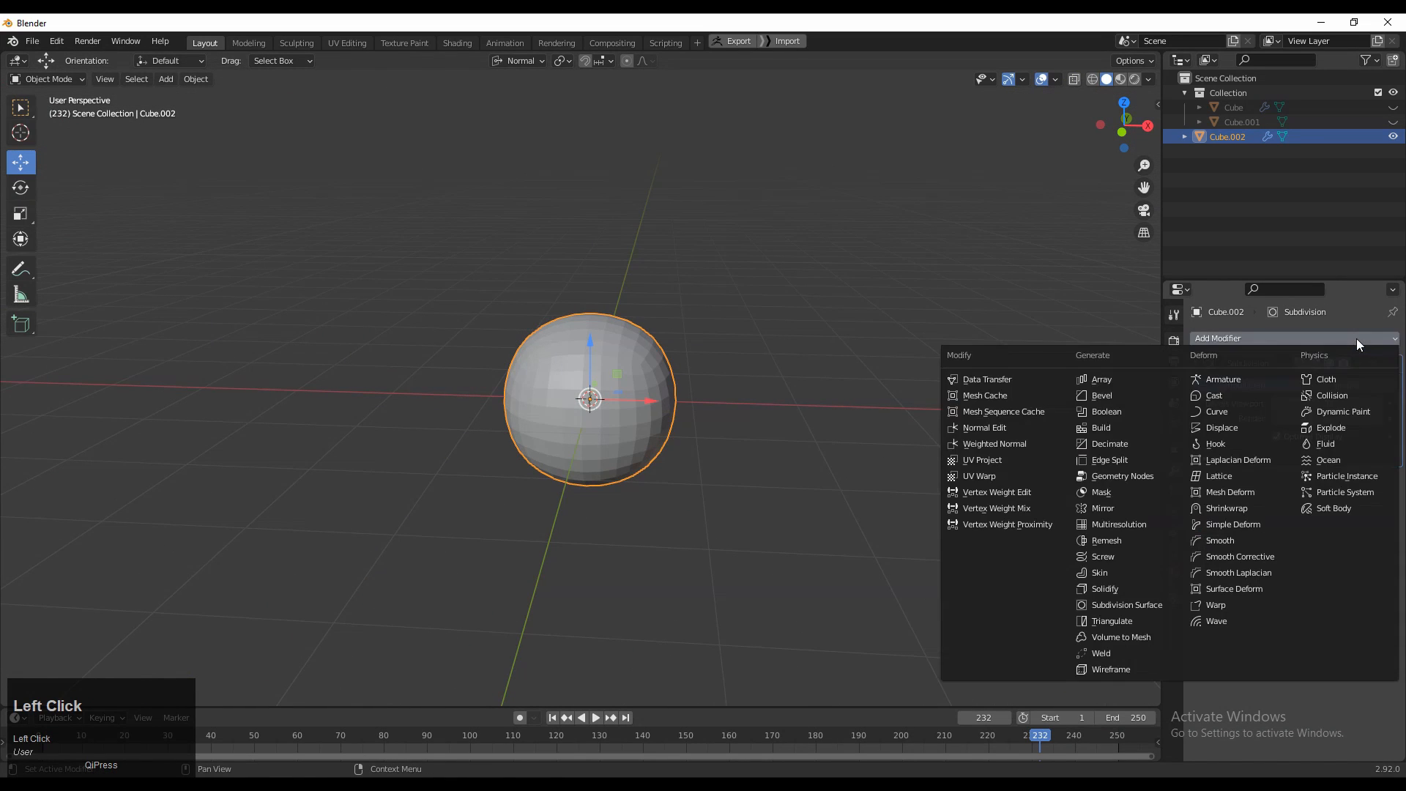
pyautogui.click(1263, 400)
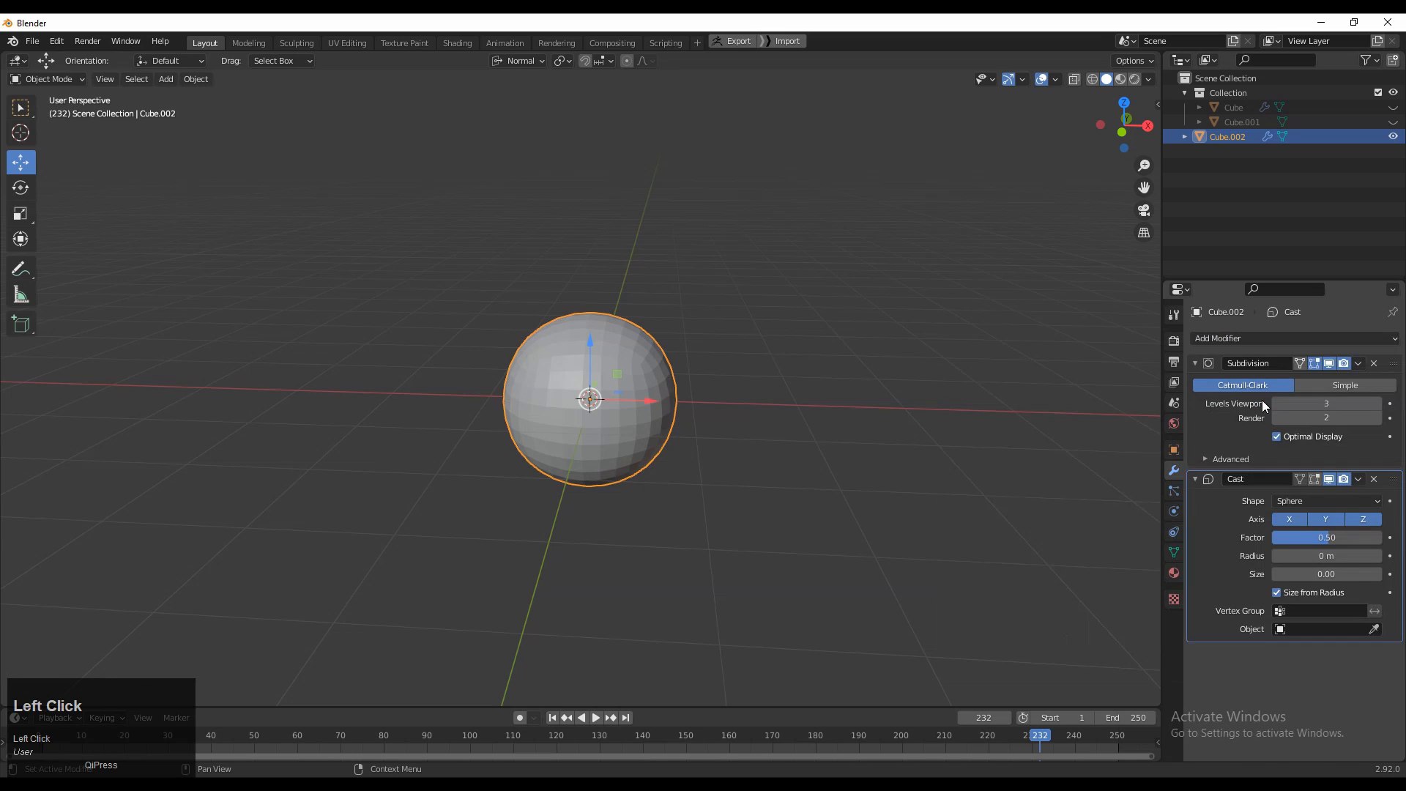
pyautogui.click(1300, 501)
pyautogui.click(1305, 525)
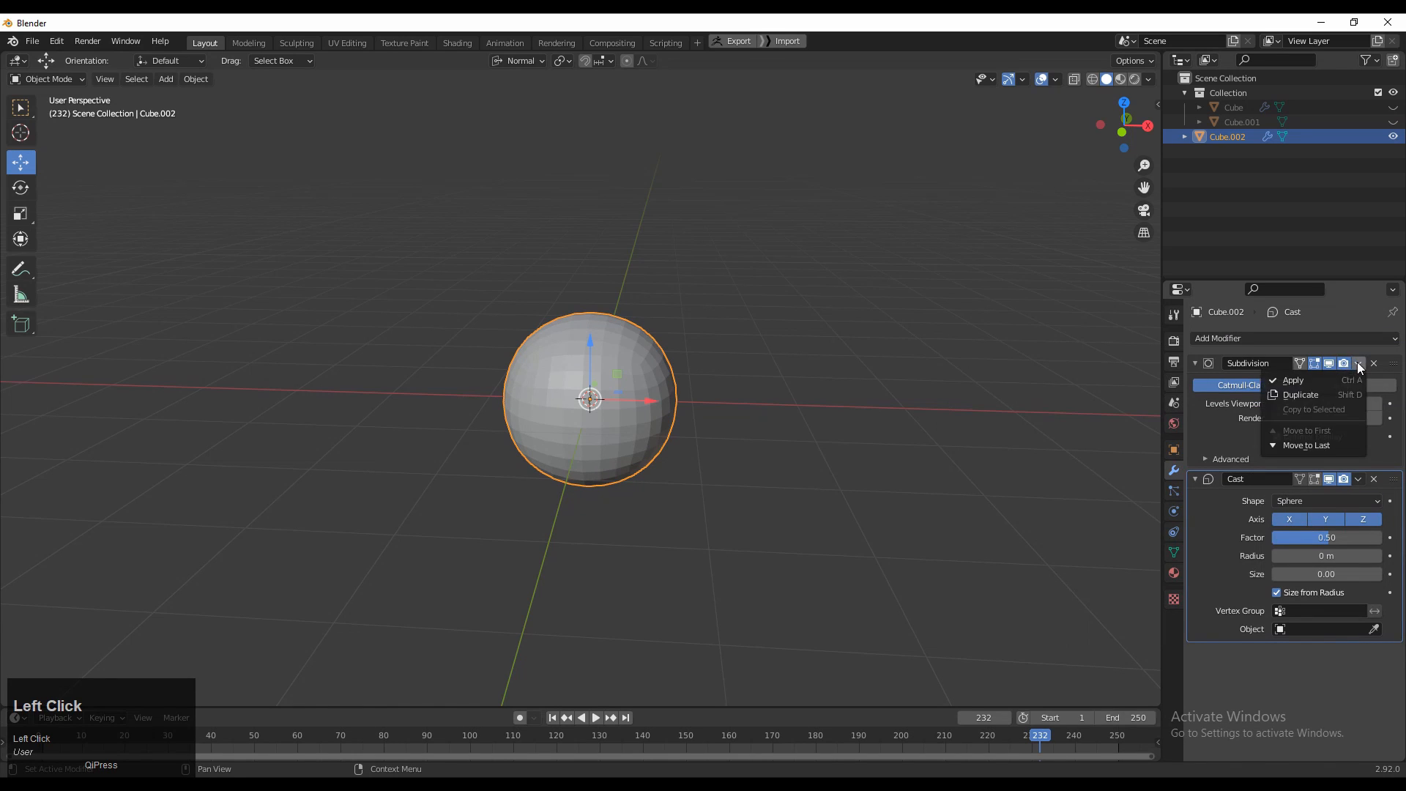
# Step: Apply the Subdivision and Cast modifiers to the rounded mesh
pyautogui.click(1352, 380)
pyautogui.click(1359, 363)
pyautogui.click(1352, 381)
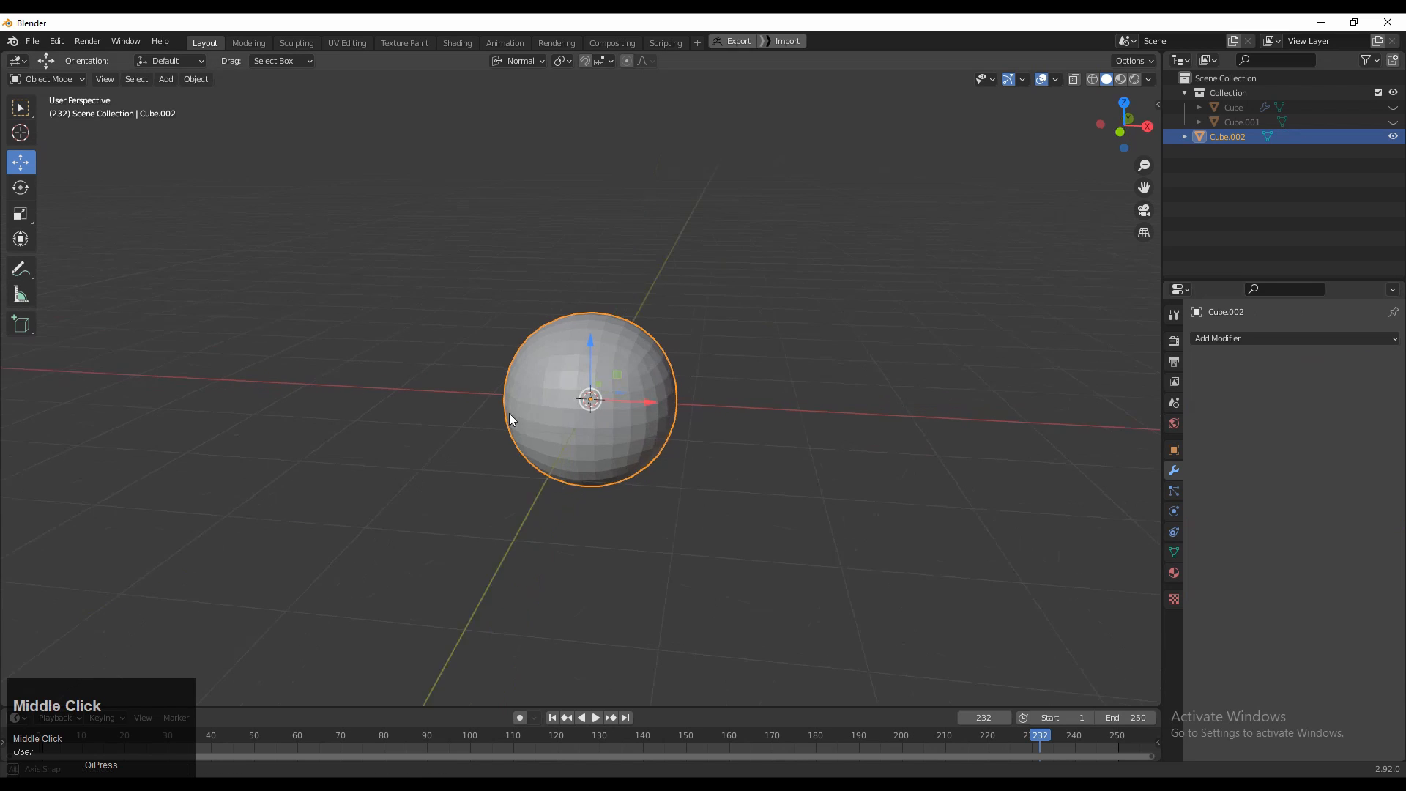
# Step: Add a second 2 m cube at the world origin, around the sphere
pyautogui.moveTo(508, 413)
pyautogui.mouseDown(button='middle')
pyautogui.moveTo(394, 389)
pyautogui.moveTo(517, 410)
pyautogui.mouseUp(button='middle')
pyautogui.hotkey('shift', 'a')
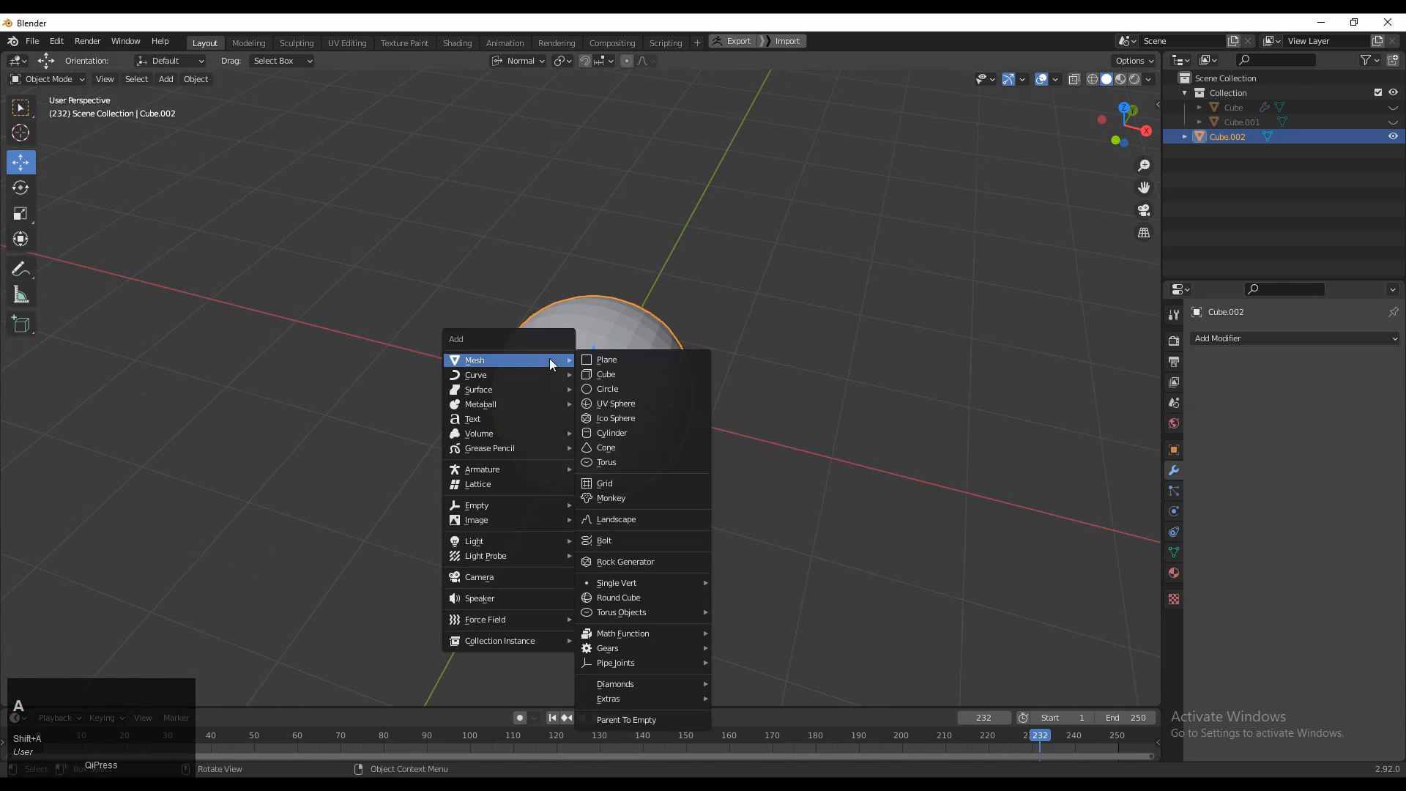
pyautogui.click(588, 364)
# Step: Move the second cube 1 m along X, forward along Y and up along Z so one corner sits at the sphere's centre
pyautogui.moveTo(586, 380); pyautogui.dragTo(1119, 137, button='middle')
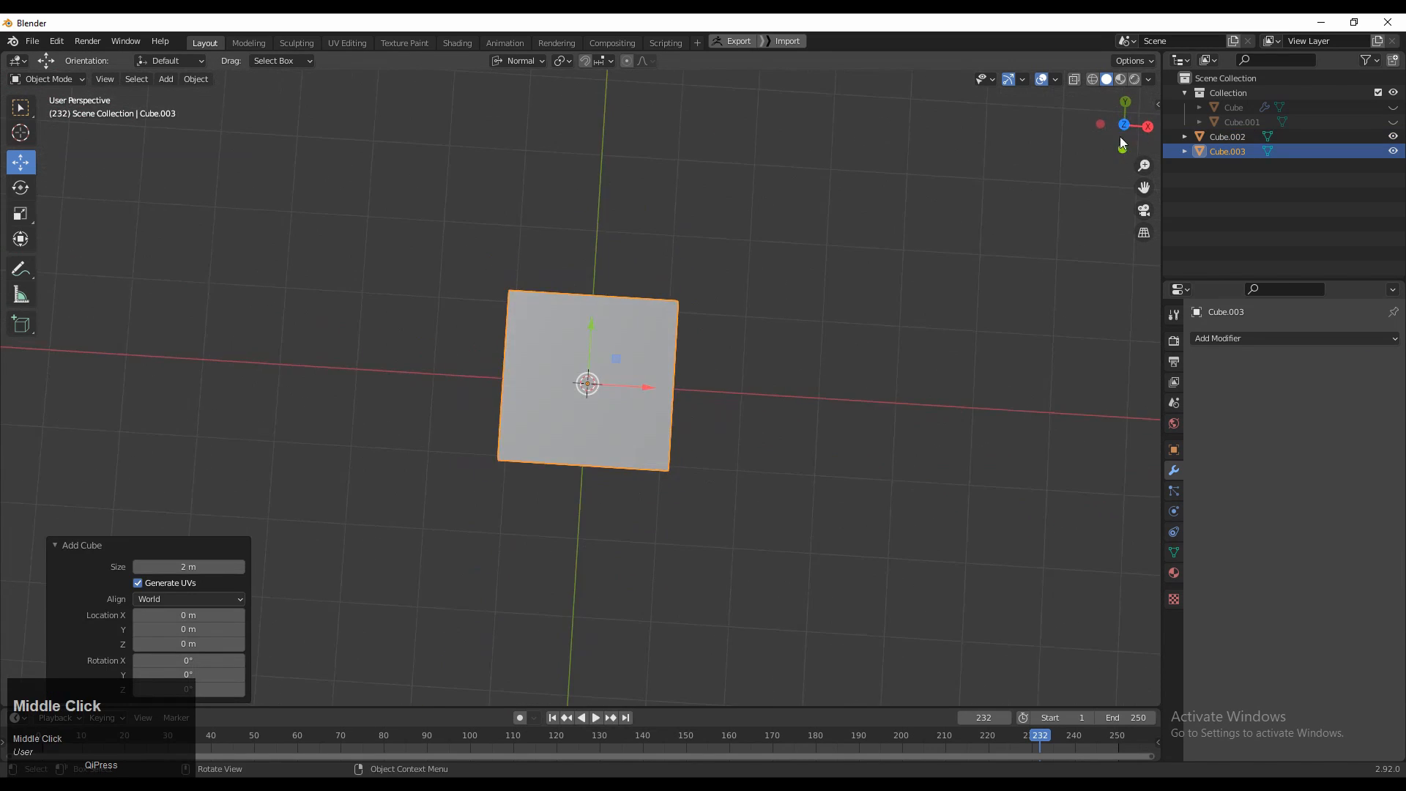
pyautogui.click(1117, 134)
pyautogui.keyDown('ctrl'); pyautogui.moveTo(964, 188); pyautogui.dragTo(64, 253, button='middle'); pyautogui.keyUp('ctrl')
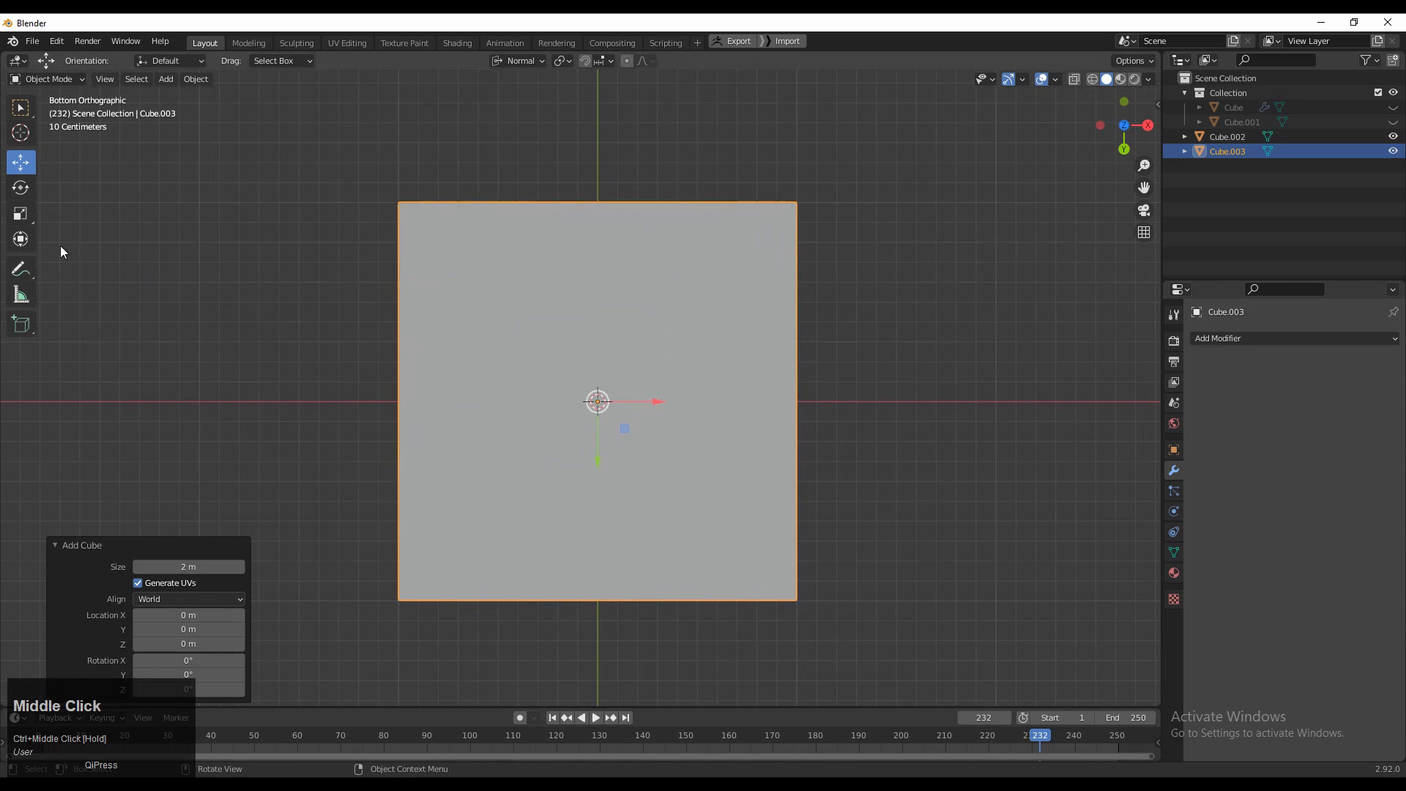
pyautogui.click(1124, 125)
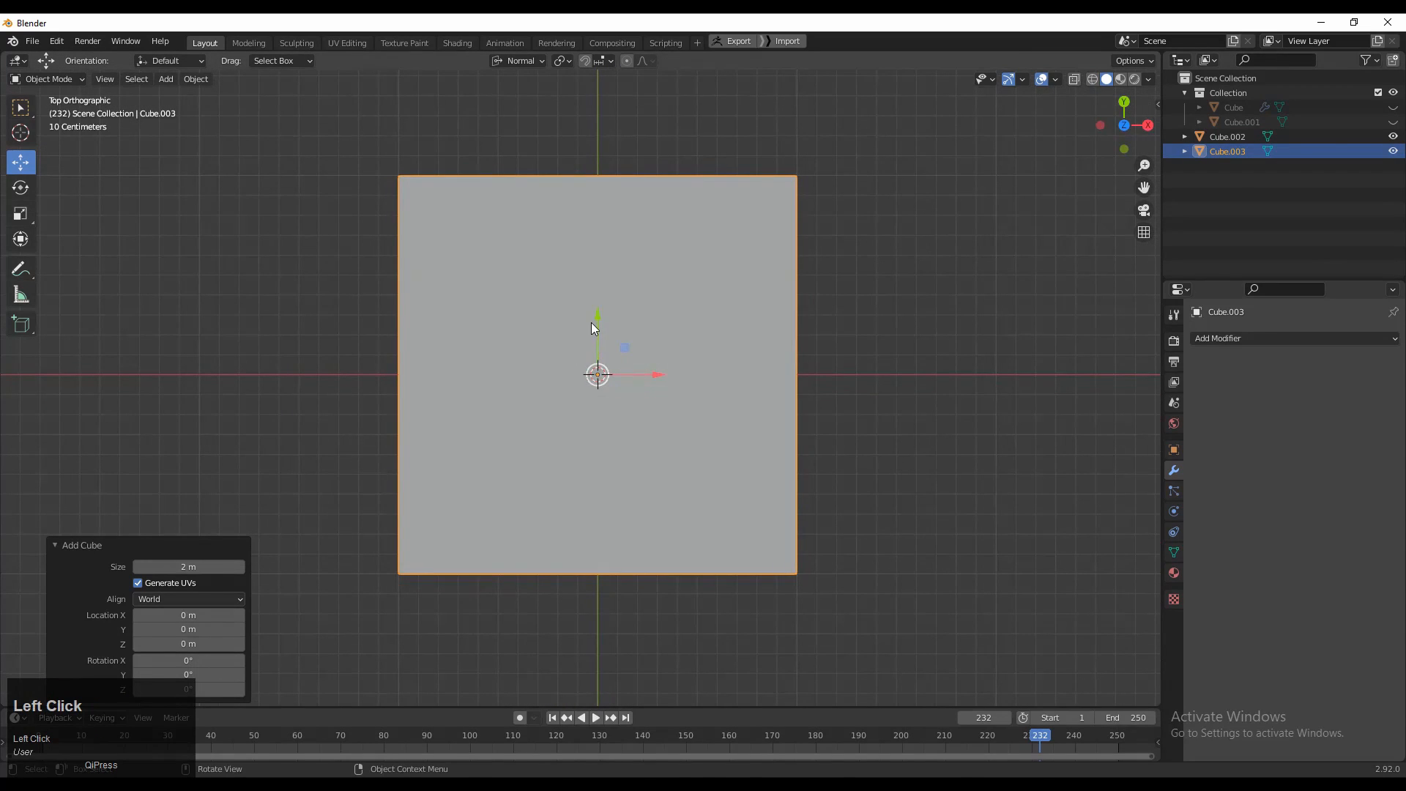
pyautogui.moveTo(596, 322); pyautogui.dragTo(634, 511)
pyautogui.keyDown('shift'); pyautogui.moveTo(634, 511); pyautogui.dragTo(597, 360, button='middle'); pyautogui.keyUp('shift')
pyautogui.keyDown('ctrl'); pyautogui.moveTo(598, 360); pyautogui.dragTo(605, 415, button='middle'); pyautogui.keyUp('ctrl')
pyautogui.keyDown('ctrl'); pyautogui.moveTo(605, 416); pyautogui.dragTo(743, 410); pyautogui.keyUp('ctrl')
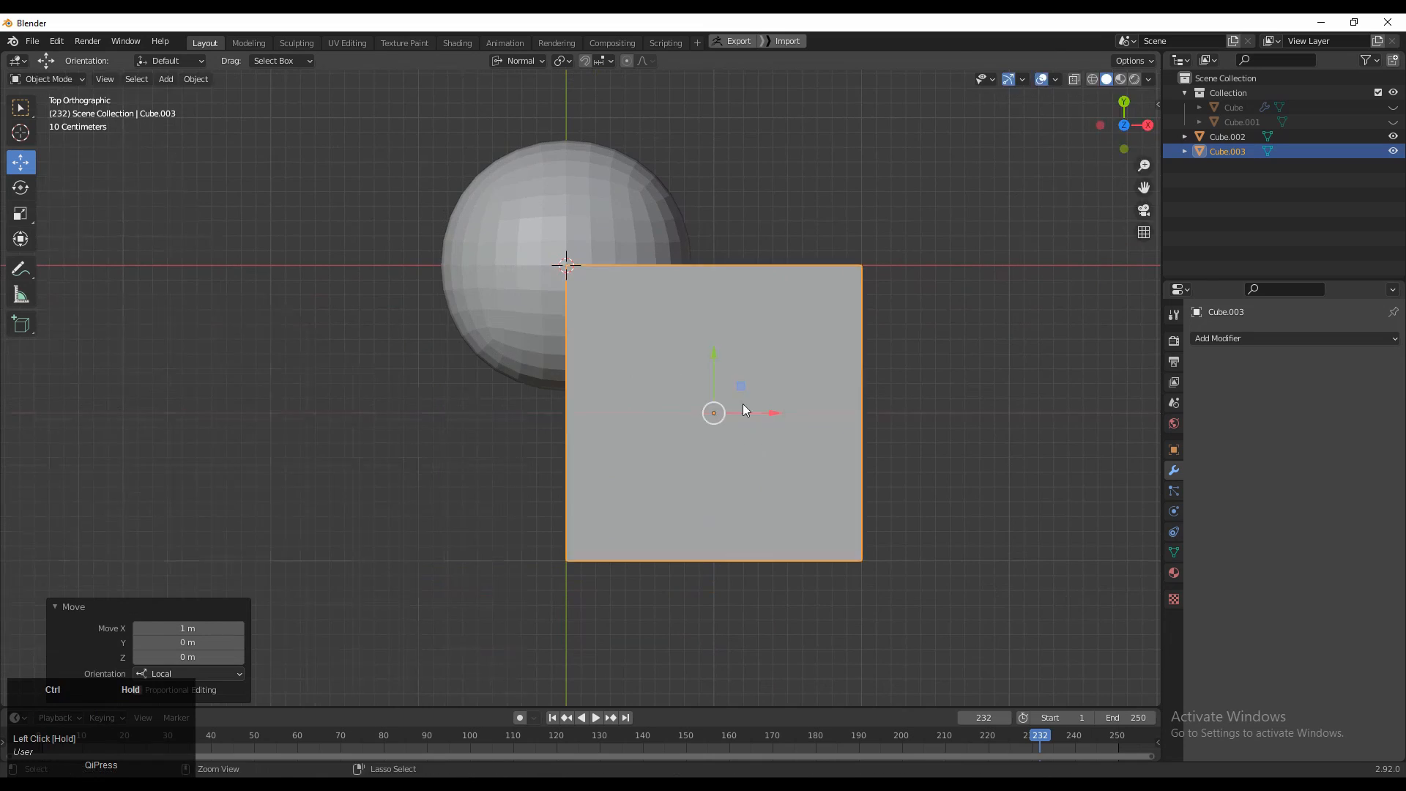
pyautogui.keyDown('alt'); pyautogui.moveTo(742, 410); pyautogui.dragTo(737, 353, button='middle'); pyautogui.keyUp('alt')
pyautogui.keyDown('ctrl'); pyautogui.moveTo(736, 353); pyautogui.dragTo(750, 186); pyautogui.keyUp('ctrl')
pyautogui.moveTo(750, 301); pyautogui.dragTo(632, 352, button='middle')
pyautogui.moveTo(632, 352); pyautogui.dragTo(689, 434, button='middle')
# Step: Subtract the cube from the sphere with a Bool Tool brush Difference, keeping the sphere as the active object
pyautogui.click(483, 342)
pyautogui.click(644, 272)
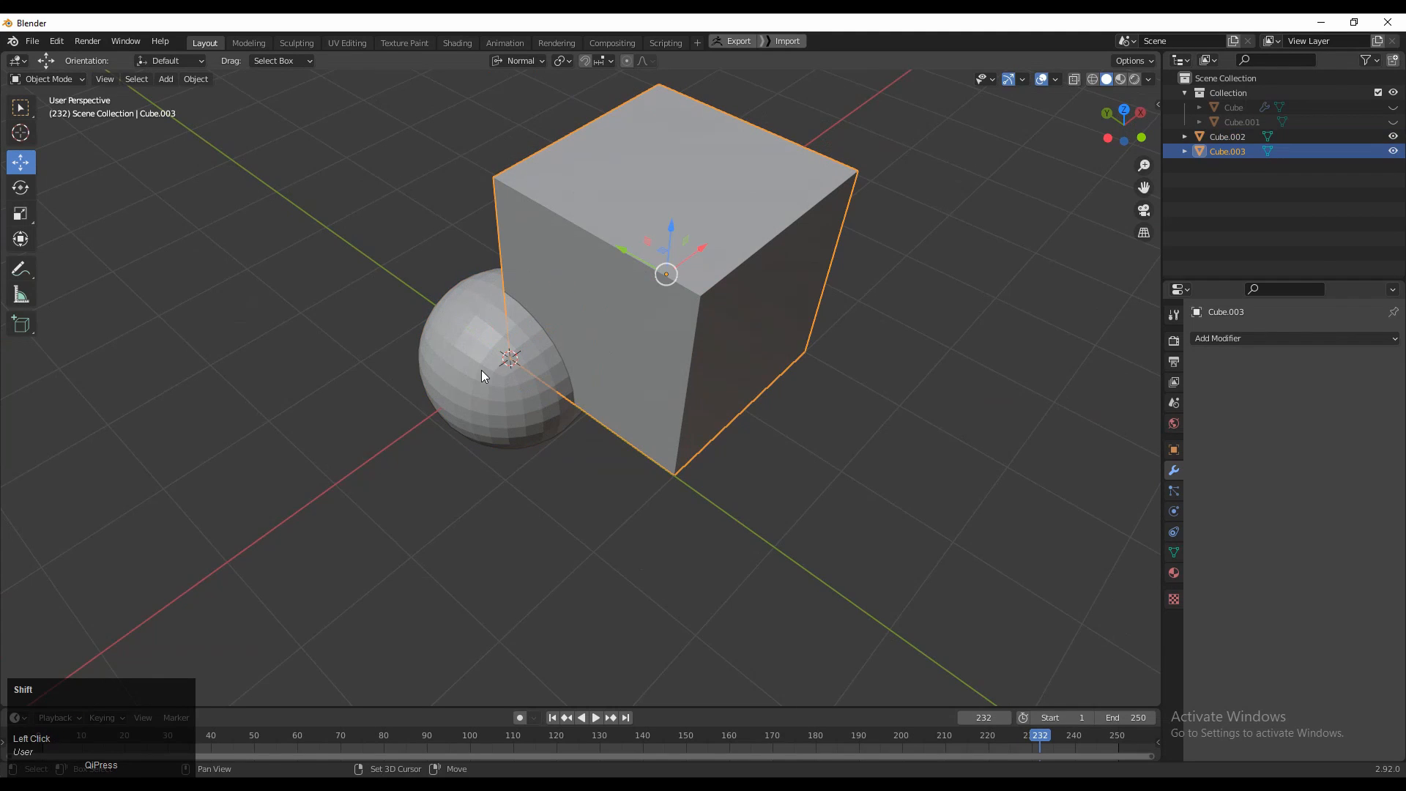
pyautogui.keyDown('shift'); pyautogui.click(505, 377); pyautogui.keyUp('shift')
pyautogui.press('n')
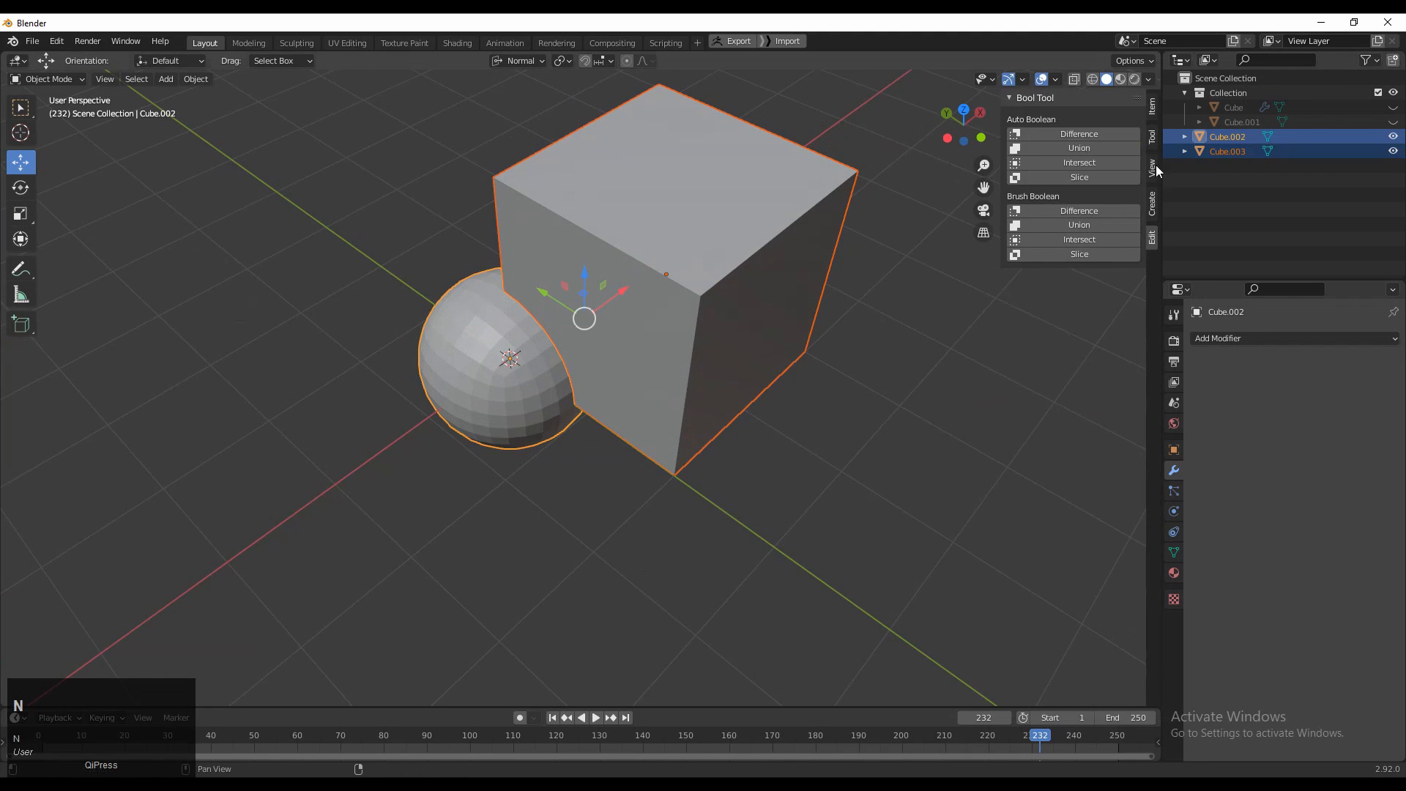
pyautogui.click(1085, 212)
pyautogui.moveTo(707, 370); pyautogui.dragTo(696, 337, button='middle')
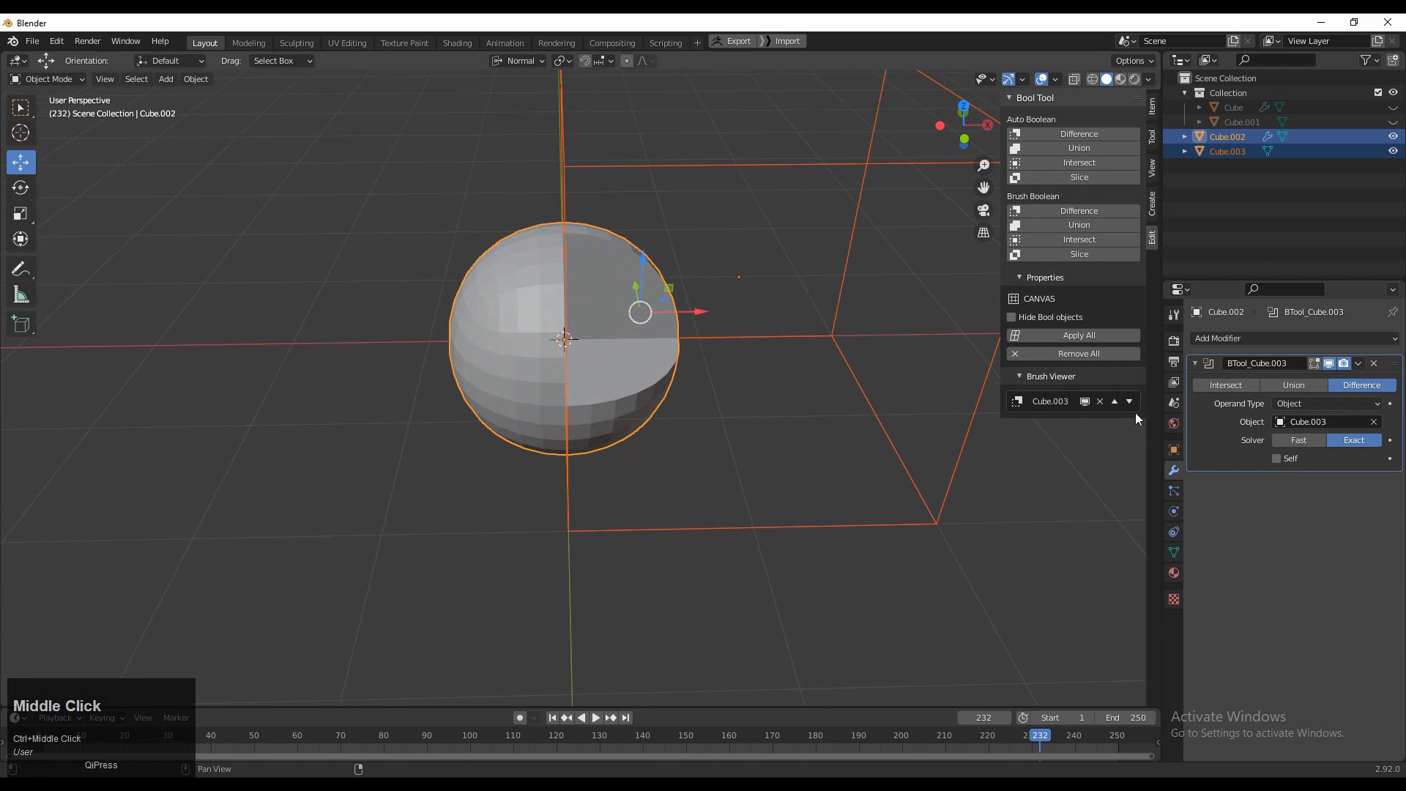
# Step: Apply the Difference Boolean modifier on the sphere
pyautogui.click(1359, 363)
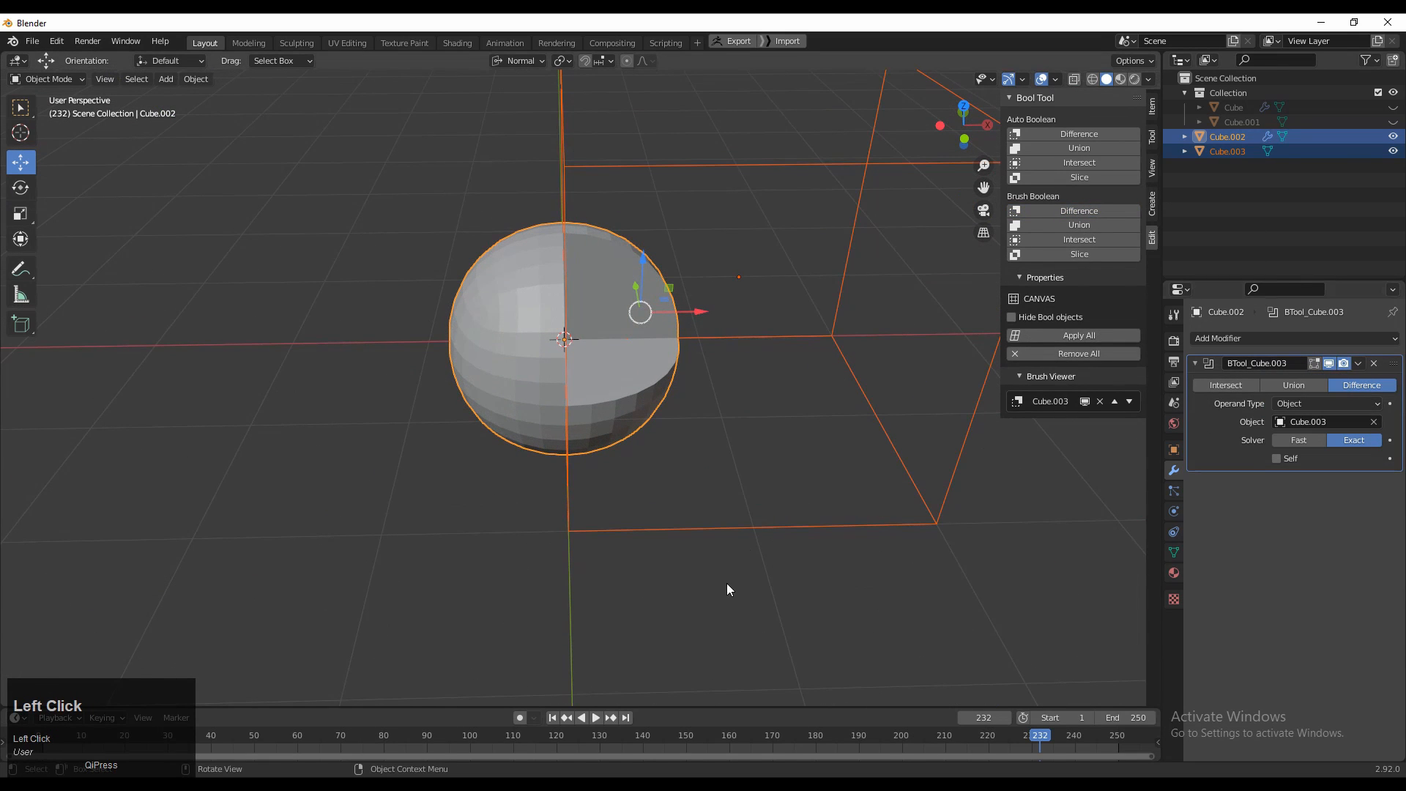
pyautogui.click(534, 455)
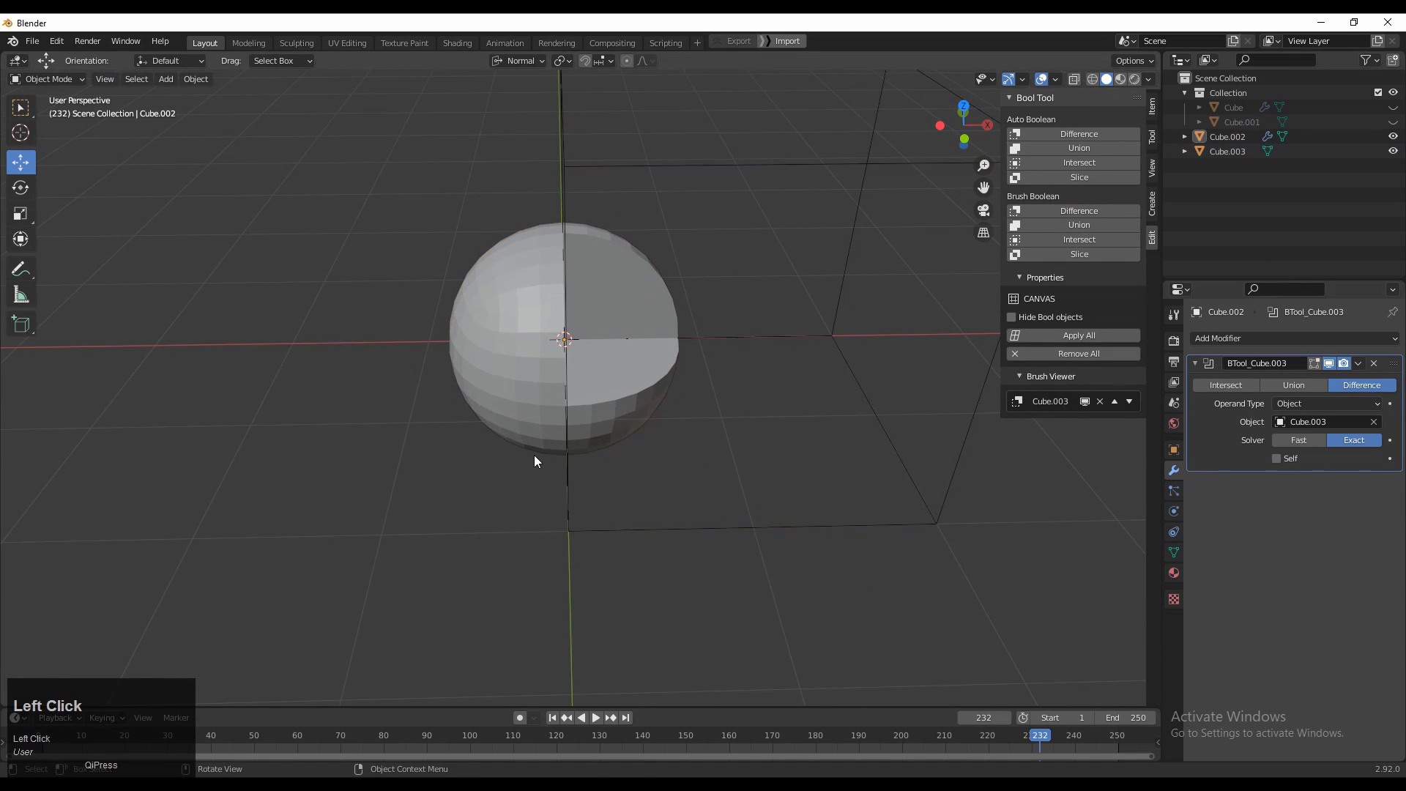
pyautogui.click(1360, 362)
pyautogui.click(1350, 377)
# Step: Delete the cutter cube that surrounds the sphere's notch
pyautogui.moveTo(806, 508); pyautogui.dragTo(816, 512, button='middle')
pyautogui.click(825, 520)
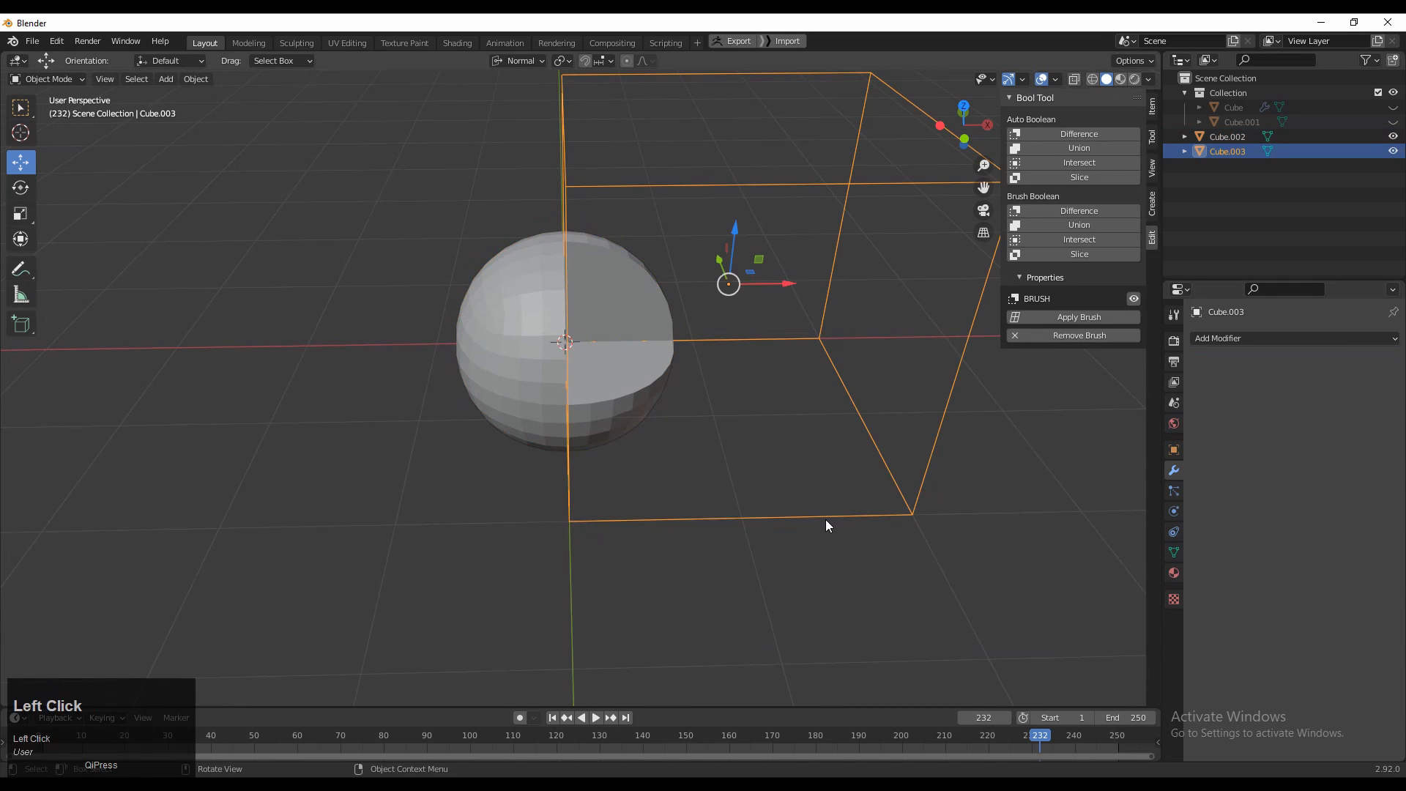
pyautogui.press('x')
pyautogui.click(749, 518)
# Step: Select the cut sphere and open its mesh in Edit Mode
pyautogui.moveTo(725, 554); pyautogui.dragTo(586, 504, button='middle')
pyautogui.click(624, 444)
pyautogui.press('Tab')
# Step: Inspect the vertices along the notch's rim for duplicates, using cancelled trial moves on several of them
pyautogui.keyDown('shift'); pyautogui.moveTo(882, 386); pyautogui.dragTo(806, 432, button='middle'); pyautogui.keyUp('shift')
pyautogui.keyDown('ctrl'); pyautogui.moveTo(771, 438); pyautogui.dragTo(765, 370, button='middle'); pyautogui.keyUp('ctrl')
pyautogui.moveTo(824, 373); pyautogui.dragTo(763, 377, button='middle')
pyautogui.keyDown('ctrl'); pyautogui.moveTo(608, 458); pyautogui.dragTo(460, 408, button='middle'); pyautogui.keyUp('ctrl')
pyautogui.moveTo(445, 526); pyautogui.dragTo(414, 505, button='middle')
pyautogui.click(415, 506)
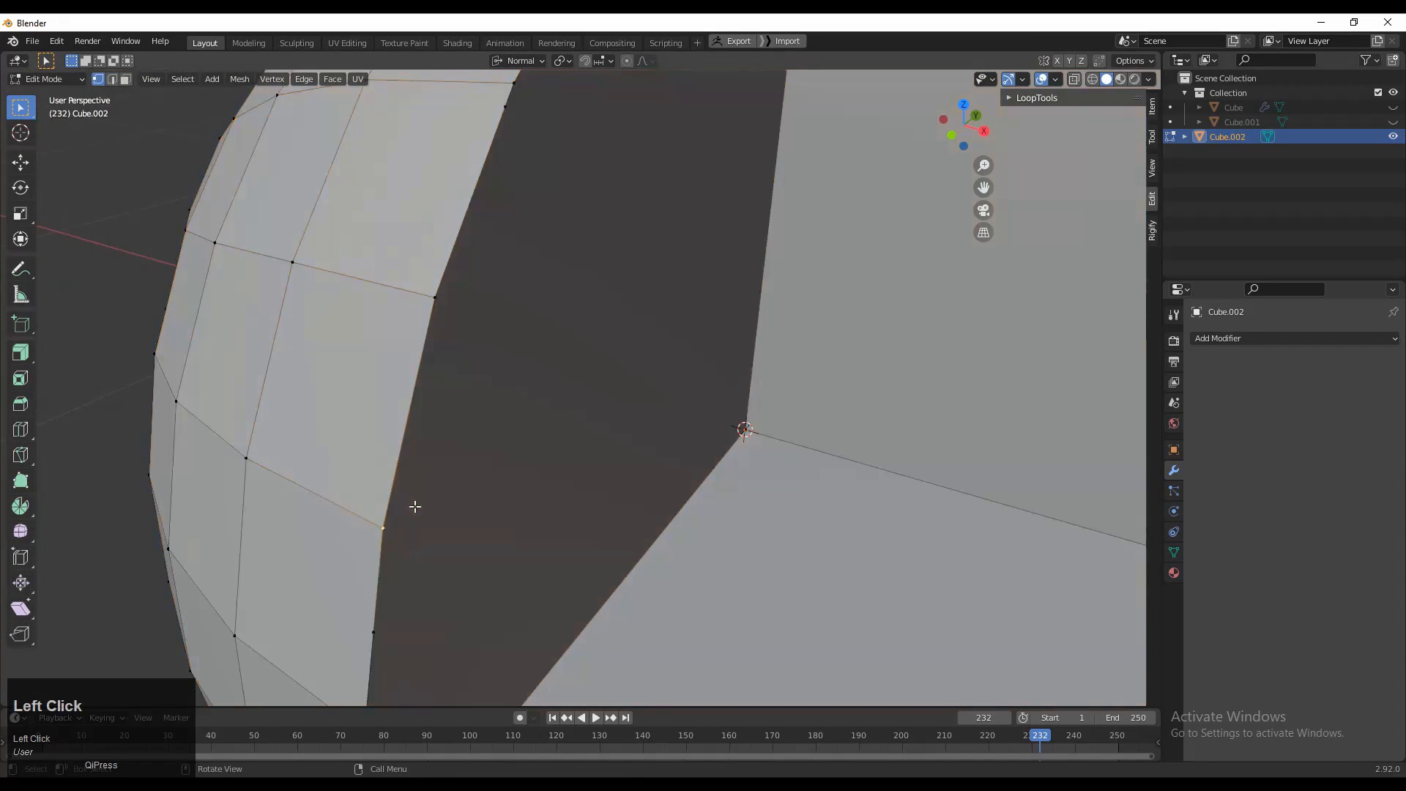
pyautogui.moveTo(421, 564)
pyautogui.keyDown('ctrl'); pyautogui.mouseDown(button='middle')
pyautogui.moveTo(424, 587)
pyautogui.moveTo(424, 568)
pyautogui.mouseUp(button='middle'); pyautogui.keyUp('ctrl')
pyautogui.press('g')
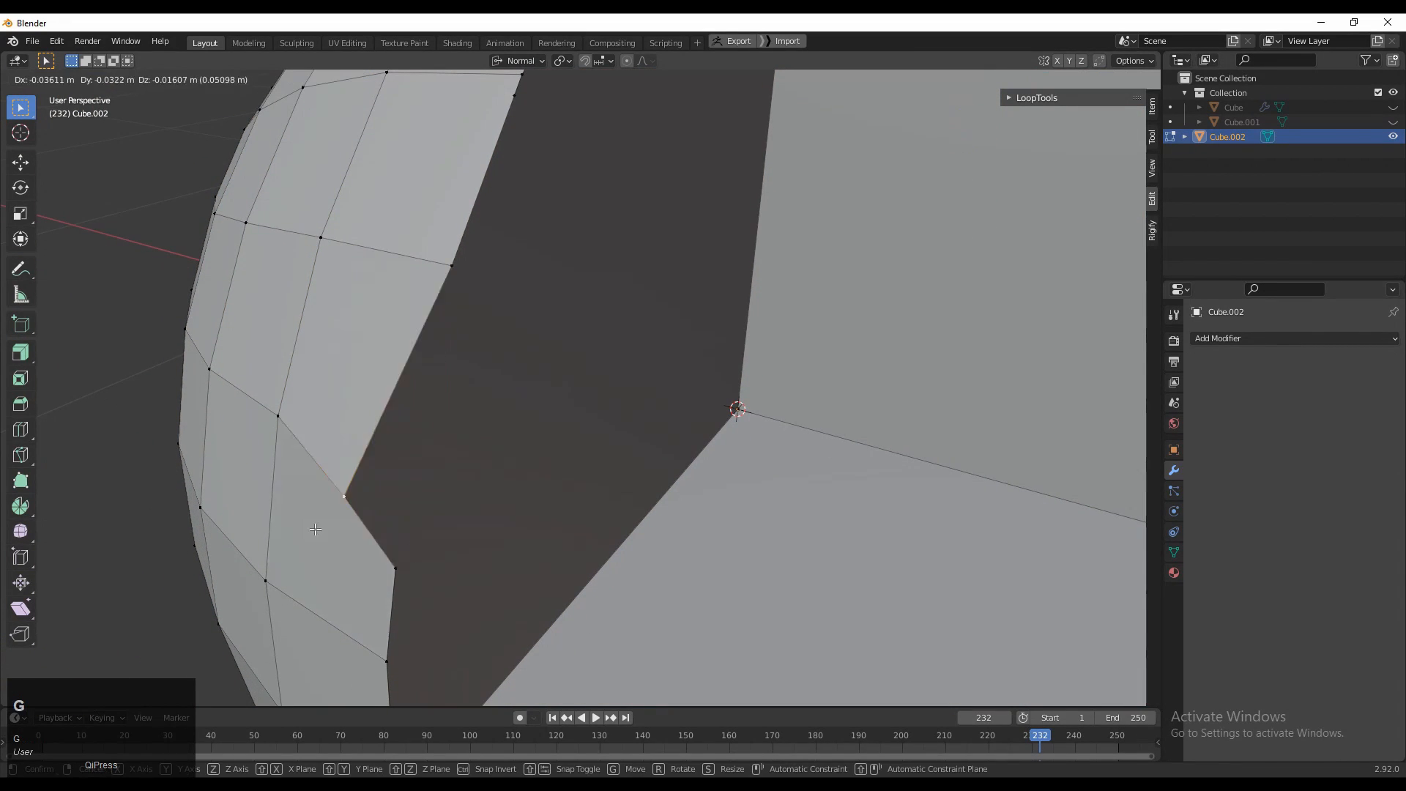
pyautogui.click(419, 463)
pyautogui.moveTo(419, 463); pyautogui.dragTo(430, 491, button='middle')
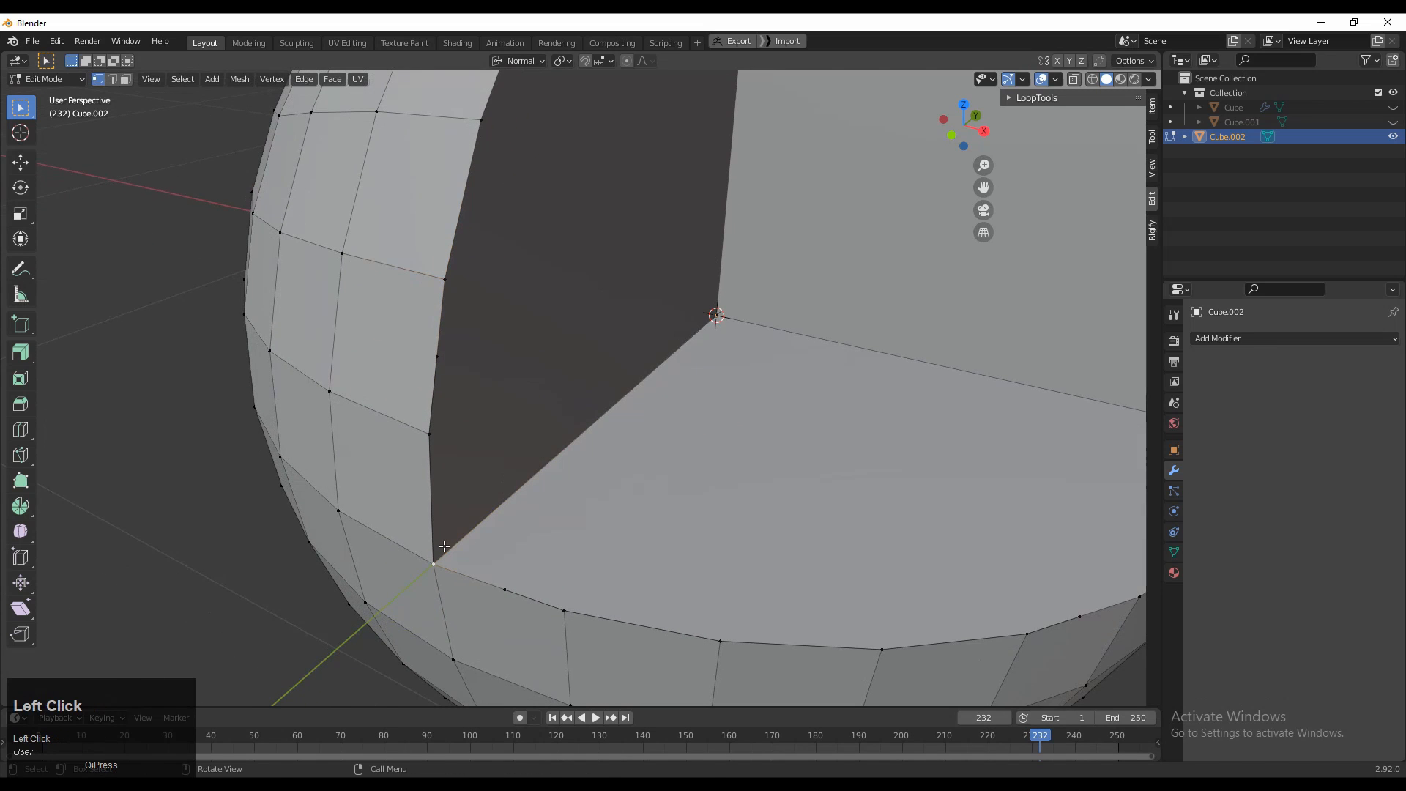
pyautogui.press('g')
pyautogui.rightClick(514, 486)
pyautogui.click(735, 637)
pyautogui.press('g')
pyautogui.rightClick(753, 565)
# Step: Try merging all of the mesh's vertices by distance at 0.0205 m, and undo the merge
pyautogui.keyDown('ctrl'); pyautogui.moveTo(753, 565); pyautogui.dragTo(754, 291, button='middle'); pyautogui.keyUp('ctrl')
pyautogui.press('a')
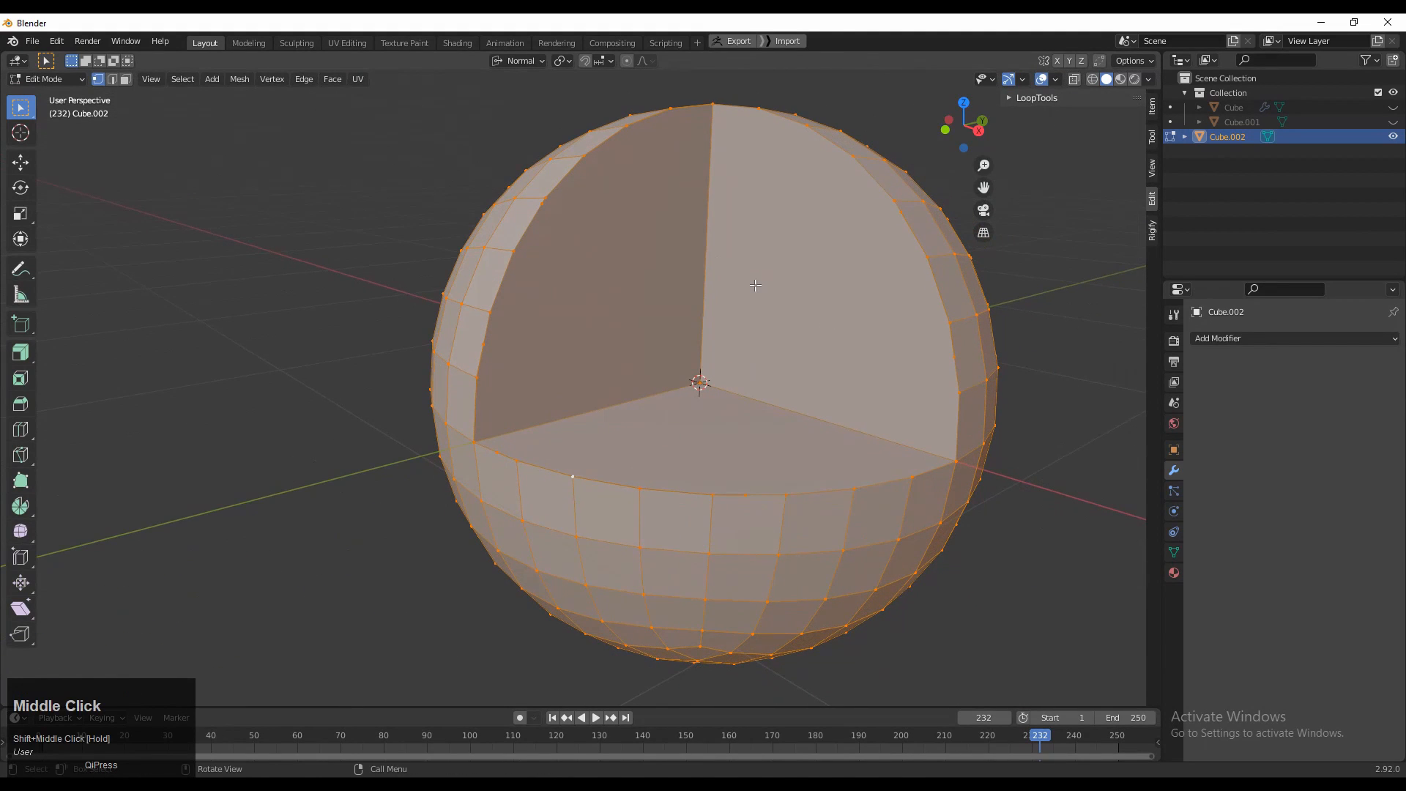
pyautogui.press('m')
pyautogui.click(752, 356)
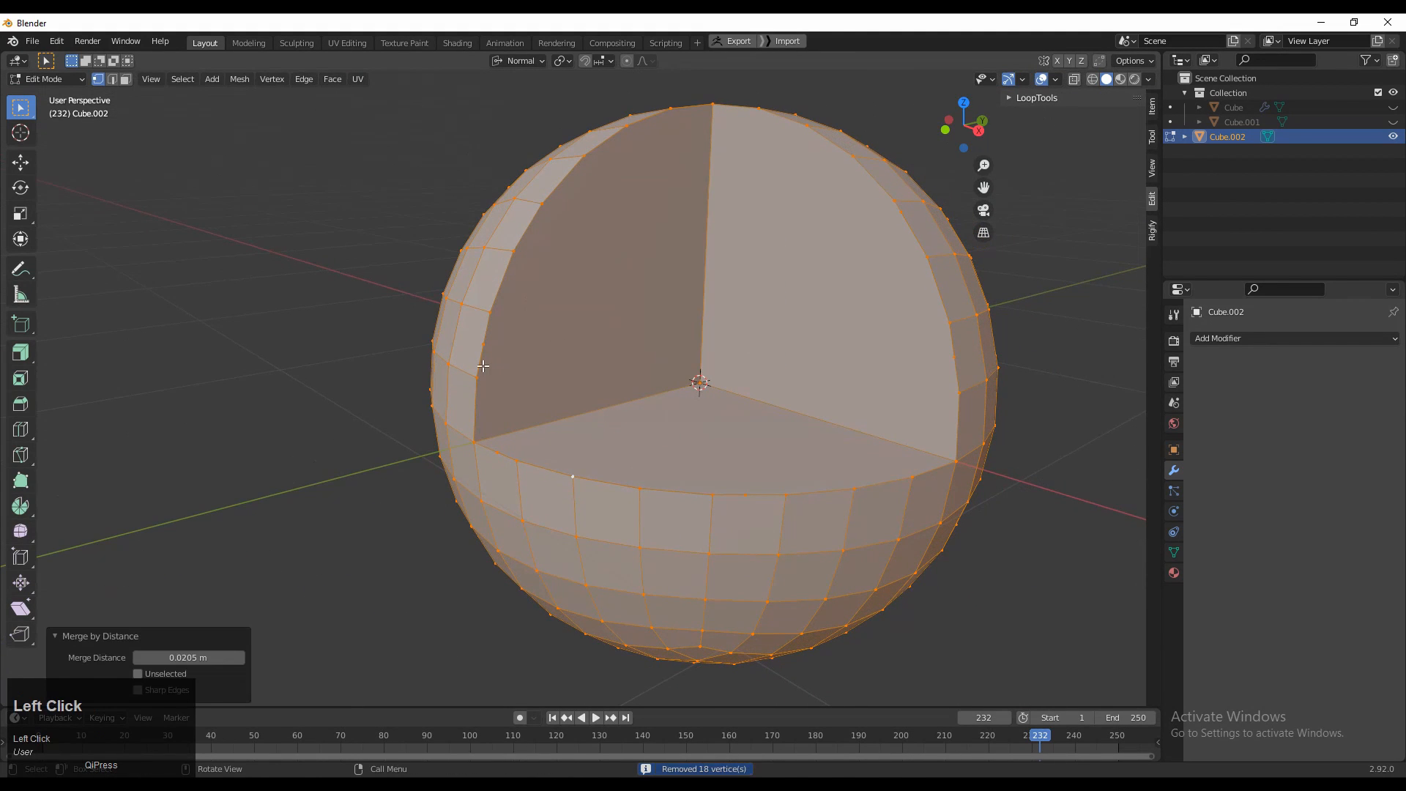
pyautogui.moveTo(683, 373); pyautogui.dragTo(706, 383, button='middle')
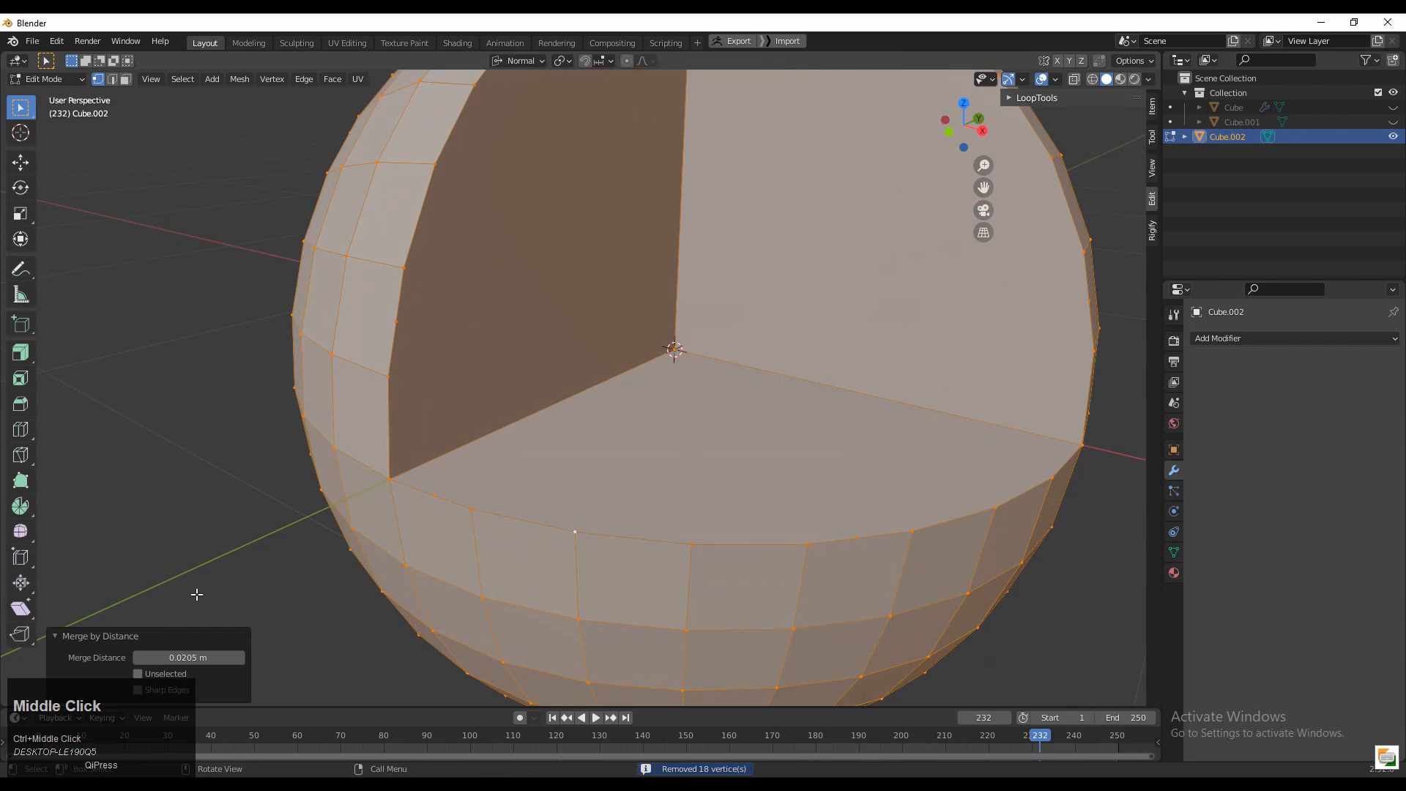
pyautogui.click(195, 736)
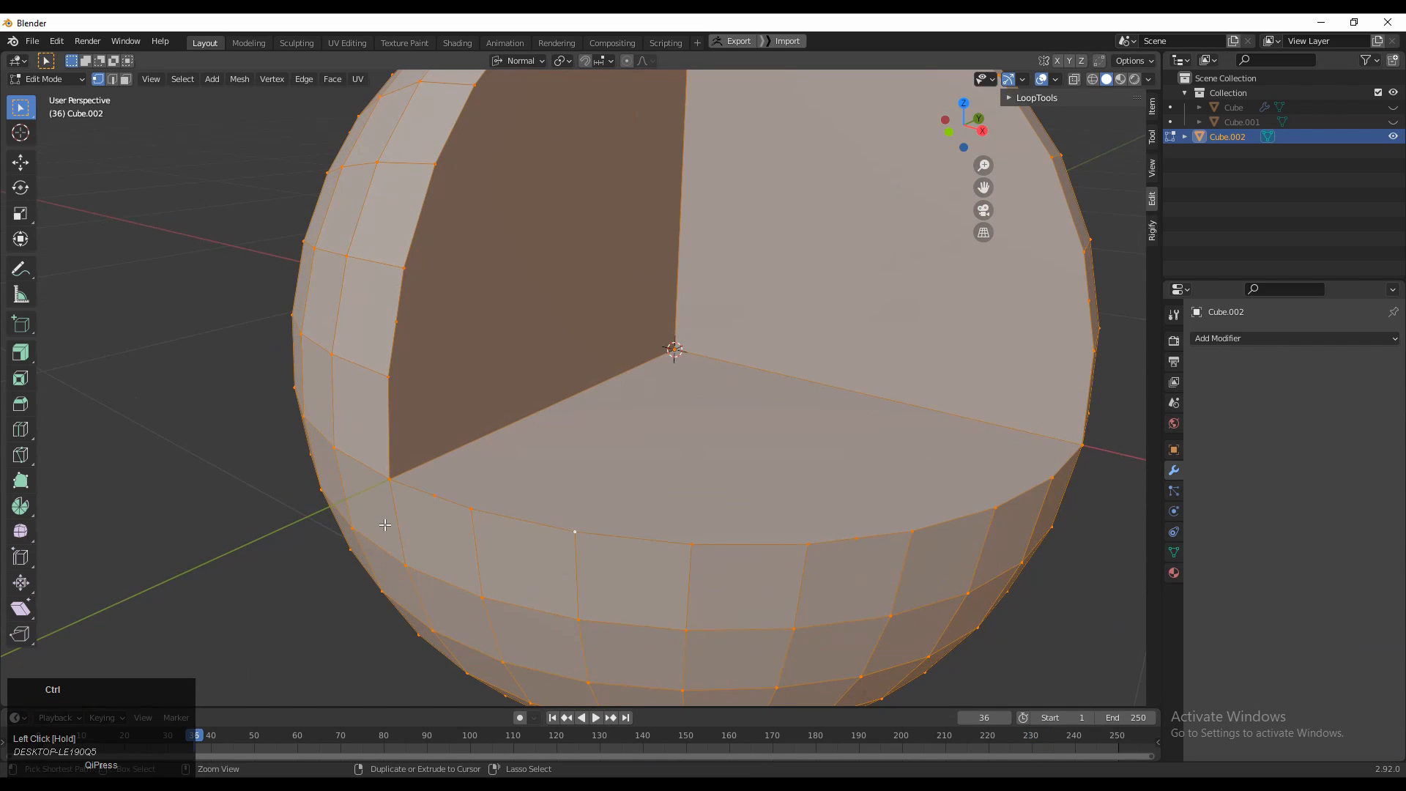
pyautogui.keyDown('ctrl'); pyautogui.moveTo(609, 347); pyautogui.dragTo(667, 420, button='middle'); pyautogui.keyUp('ctrl')
pyautogui.hotkey('ctrl', 'z')
# Step: Merge all vertices of the mesh by distance with a merge distance of 0.05 m
pyautogui.press('a')
pyautogui.press('m')
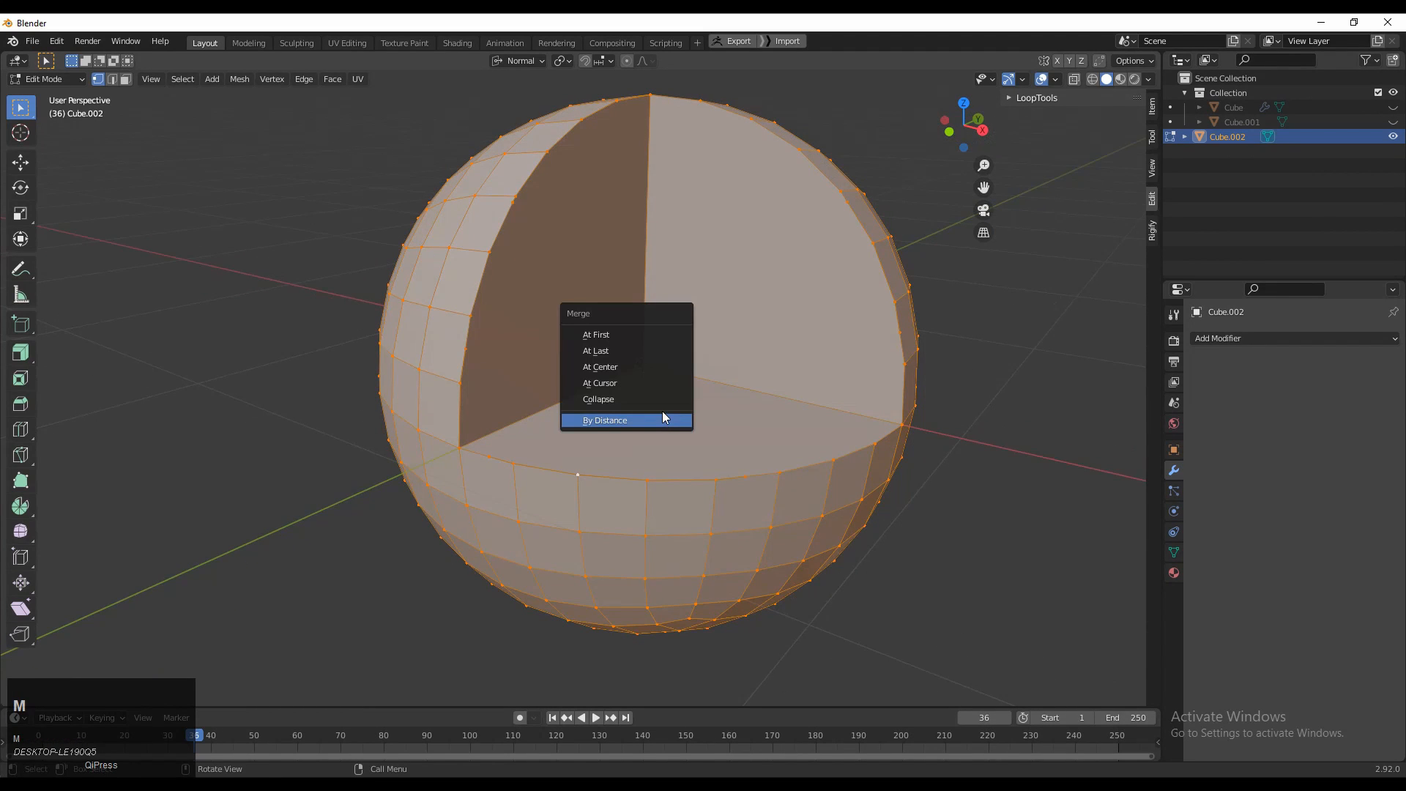
pyautogui.click(663, 413)
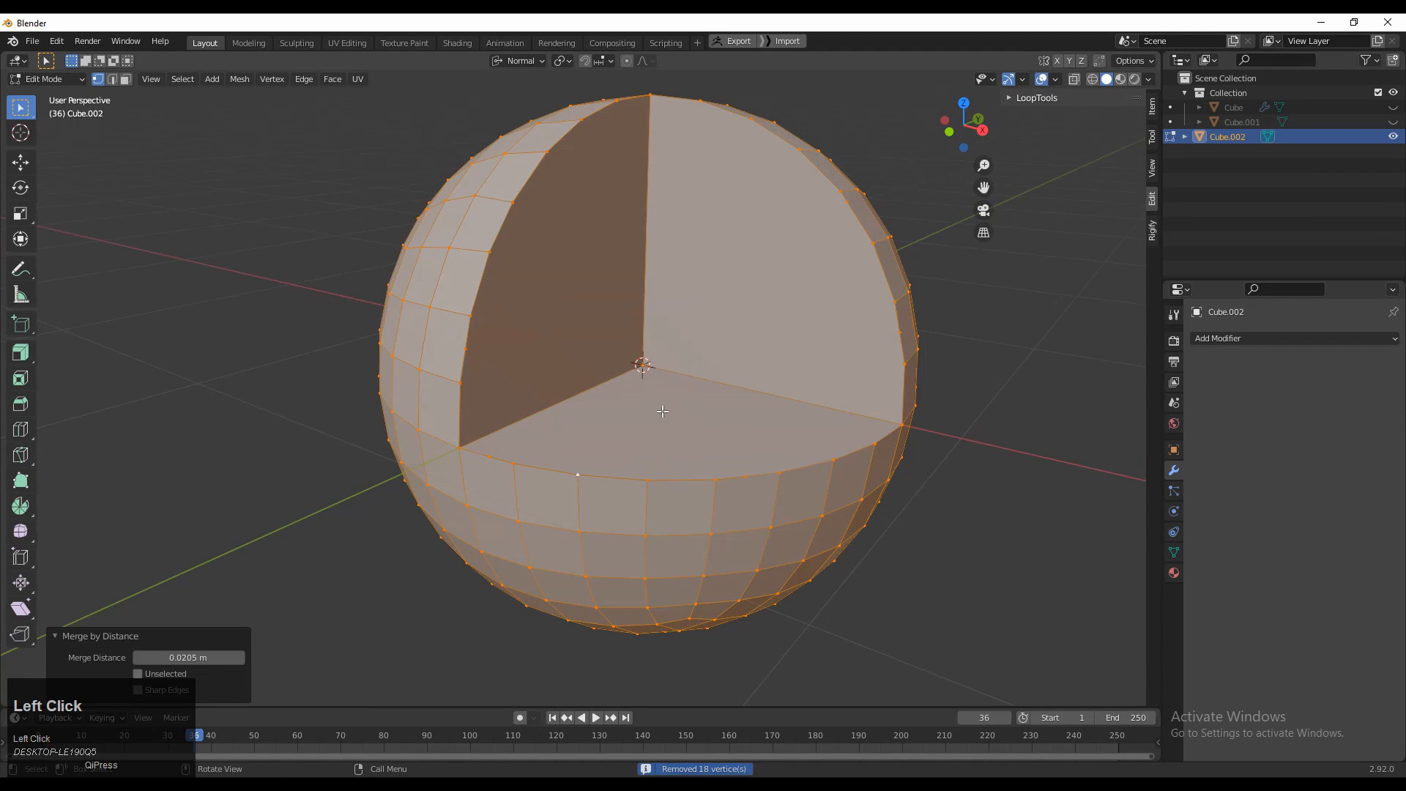
pyautogui.click(191, 655)
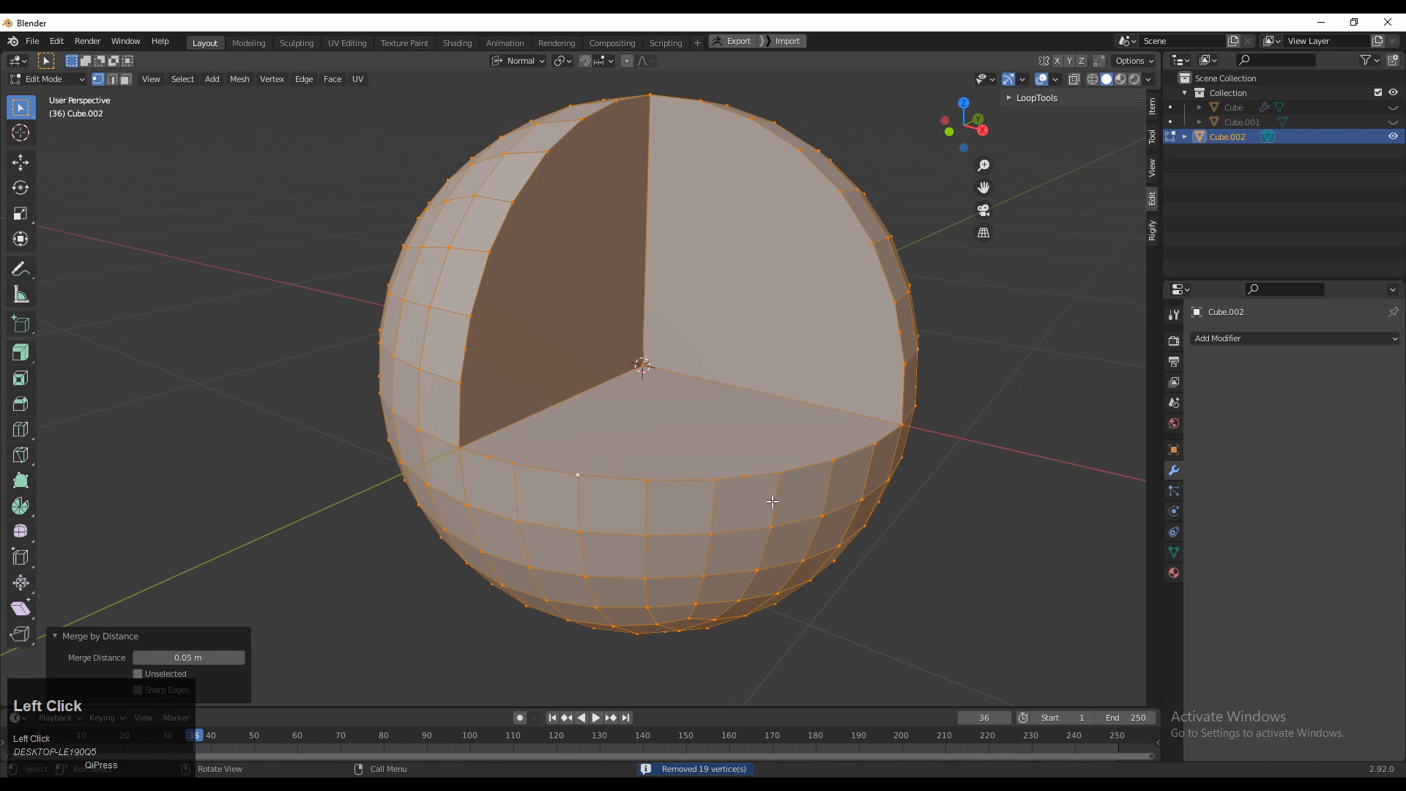
# Step: Check the vertex at the notch's front corner for leftover neighbours with a cancelled trial move
pyautogui.moveTo(773, 502); pyautogui.dragTo(762, 577, button='middle')
pyautogui.keyDown('shift'); pyautogui.moveTo(929, 481); pyautogui.dragTo(678, 367, button='middle'); pyautogui.keyUp('shift')
pyautogui.keyDown('ctrl'); pyautogui.moveTo(718, 411); pyautogui.dragTo(901, 477, button='middle'); pyautogui.keyUp('ctrl')
pyautogui.click(901, 477)
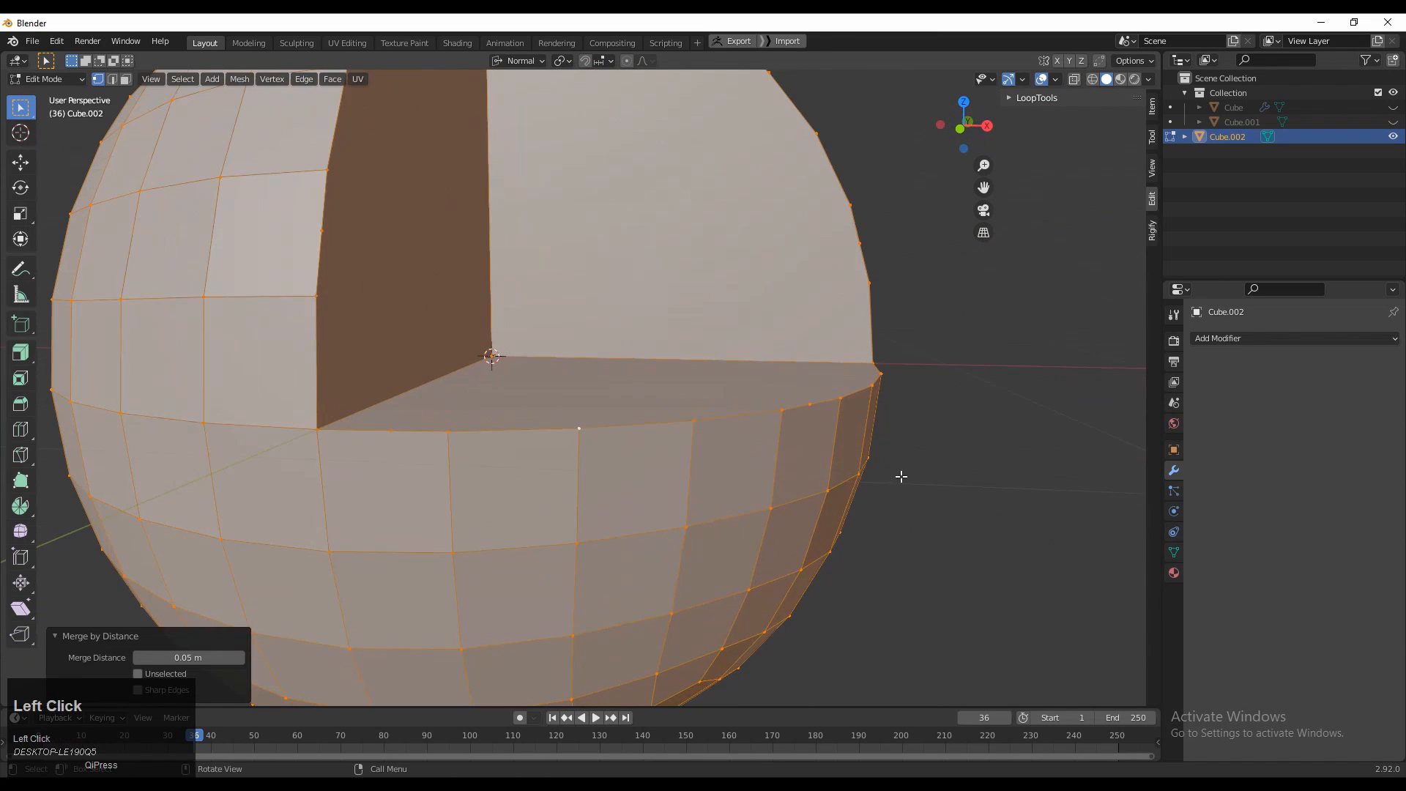
pyautogui.press('g')
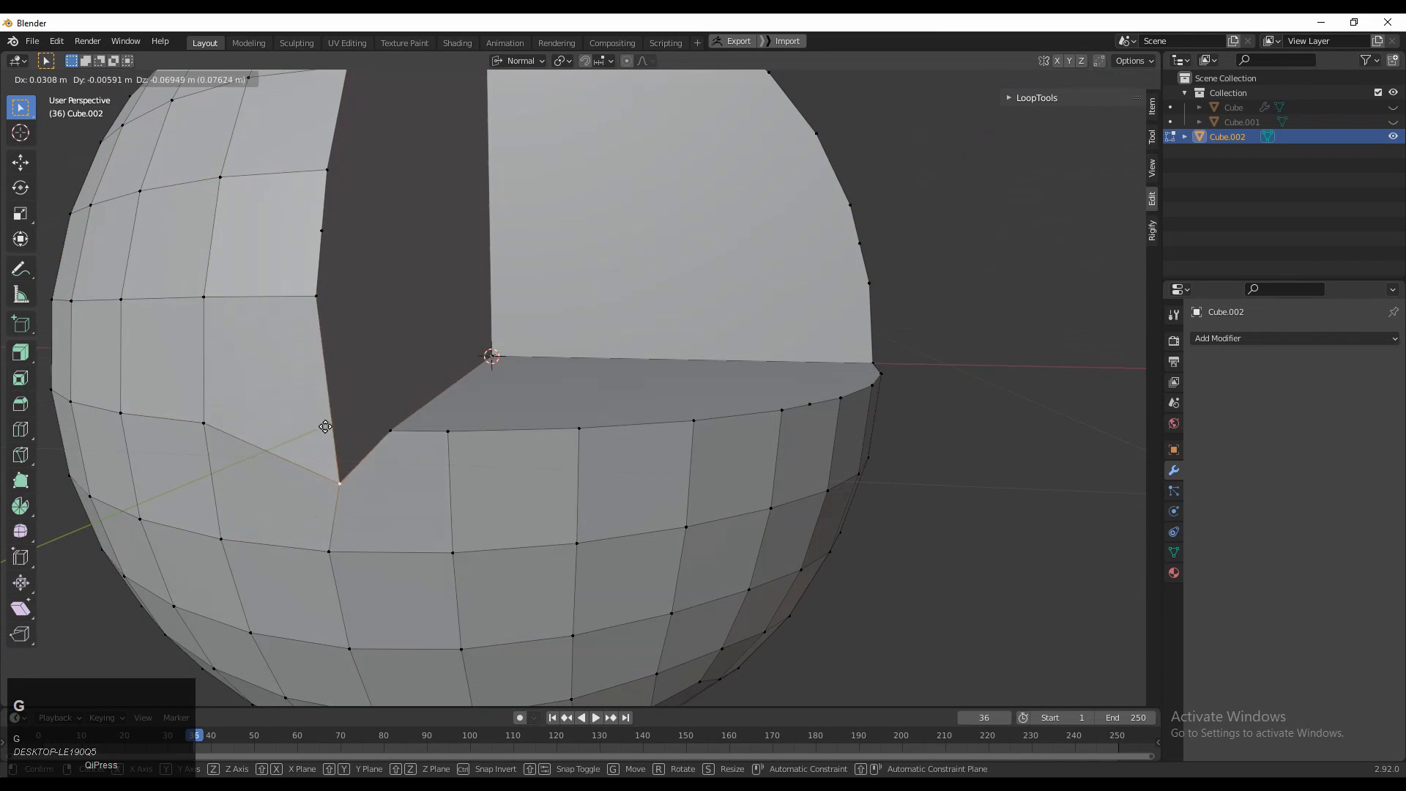
pyautogui.press('Escape')
# Step: Select the remaining extra vertices around the notch's rim and dissolve them
pyautogui.click(386, 422)
pyautogui.moveTo(438, 455); pyautogui.dragTo(541, 503, button='middle')
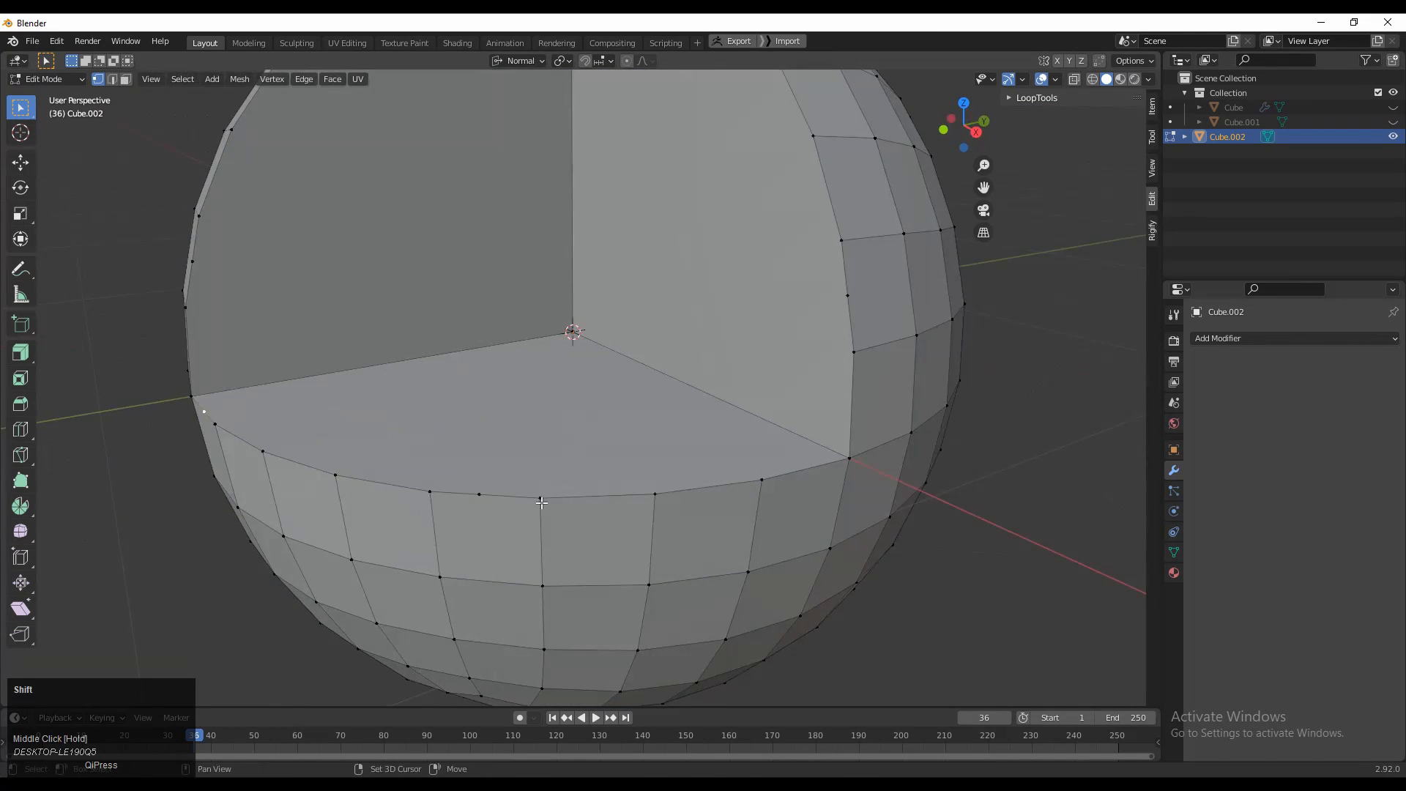
pyautogui.moveTo(747, 286); pyautogui.dragTo(395, 509, button='middle')
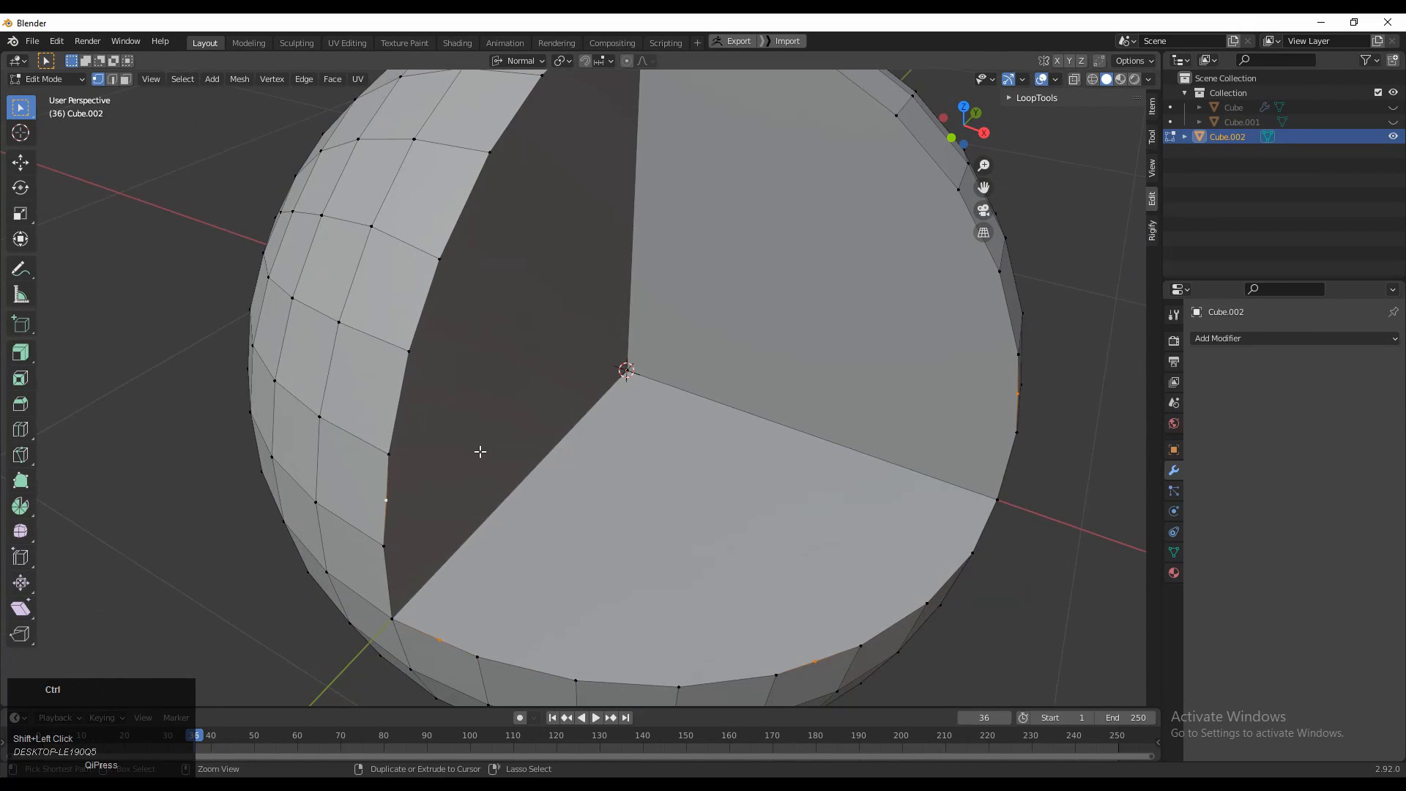
pyautogui.hotkey('ctrl', 'x')
pyautogui.scroll(-2, 513, 432)
pyautogui.moveTo(553, 429); pyautogui.dragTo(530, 340, button='middle')
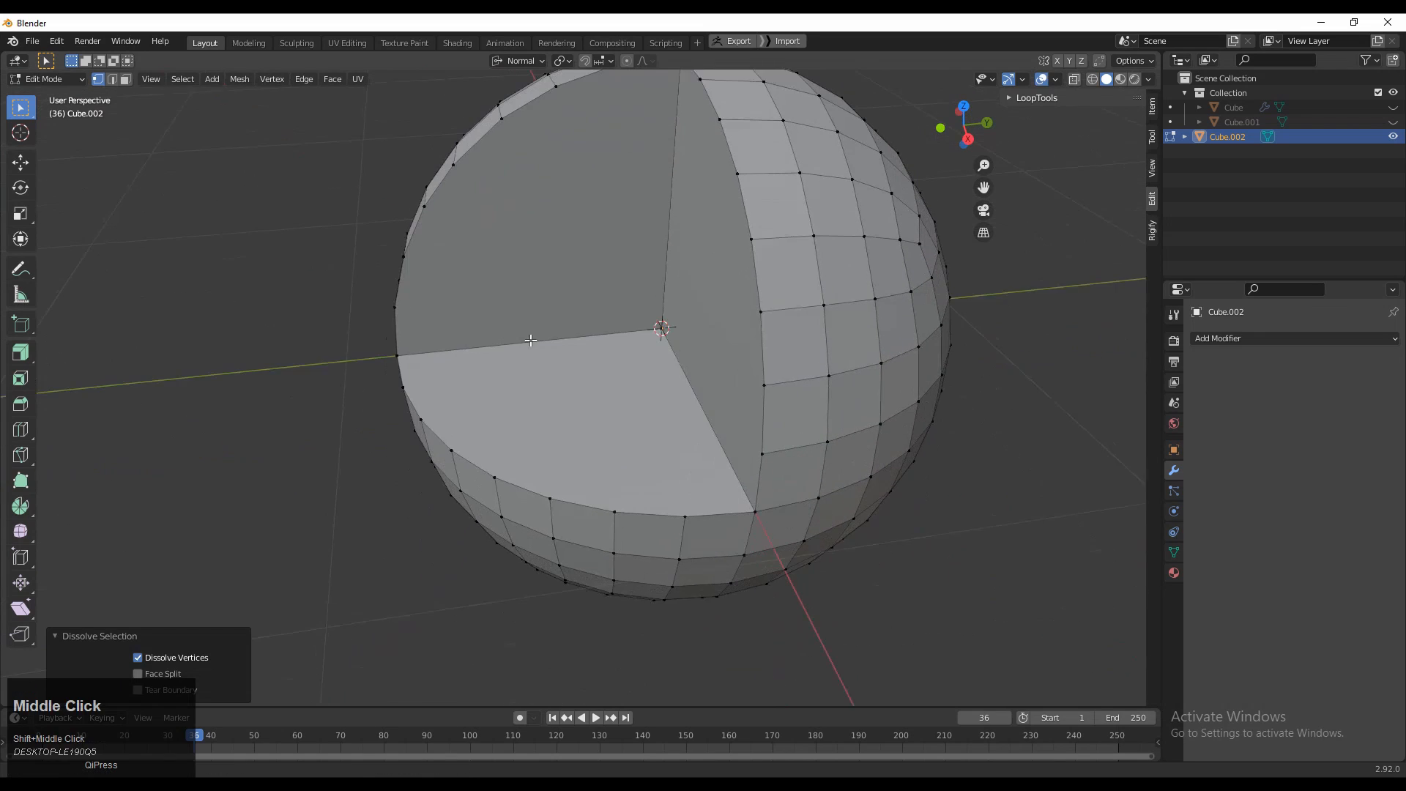
# Step: Add a Subdivision modifier to the cut sphere, inspect the smoothed notch, and turn off the modifier's viewport display
pyautogui.click(1296, 339)
pyautogui.click(1102, 588)
pyautogui.moveTo(879, 484); pyautogui.dragTo(728, 437, button='middle')
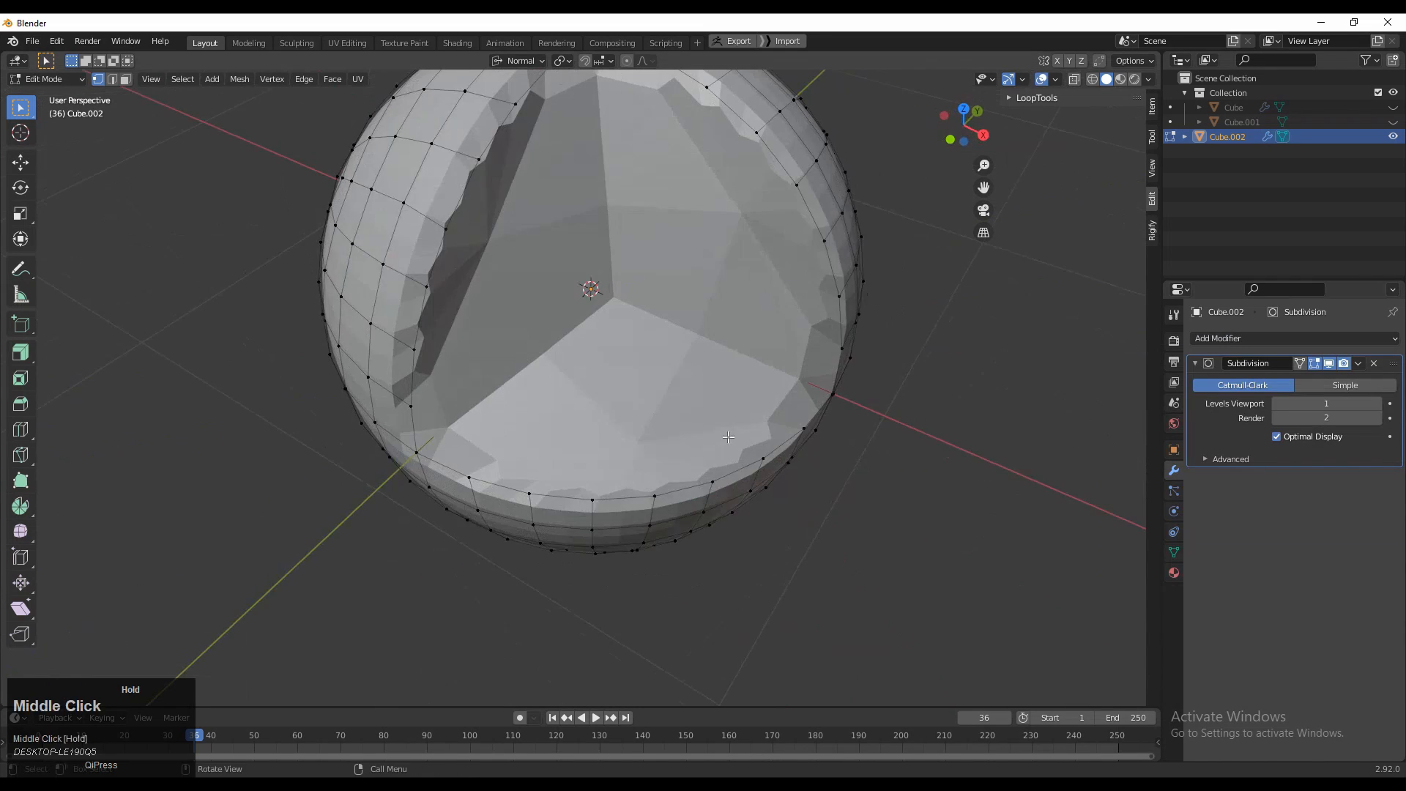
pyautogui.press('Tab')
pyautogui.moveTo(828, 401); pyautogui.dragTo(840, 451, button='middle')
pyautogui.press('Tab')
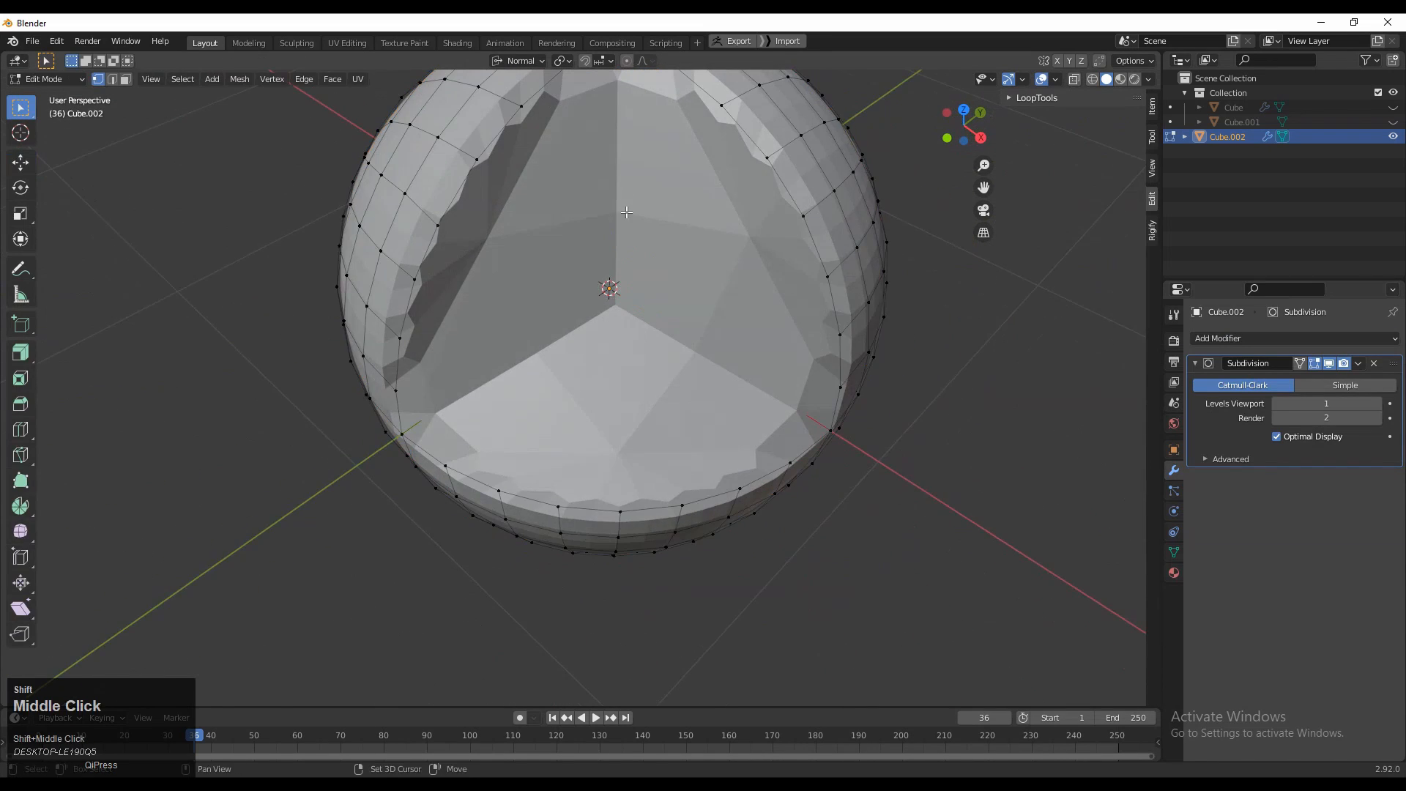
pyautogui.moveTo(626, 212); pyautogui.dragTo(644, 381, button='middle')
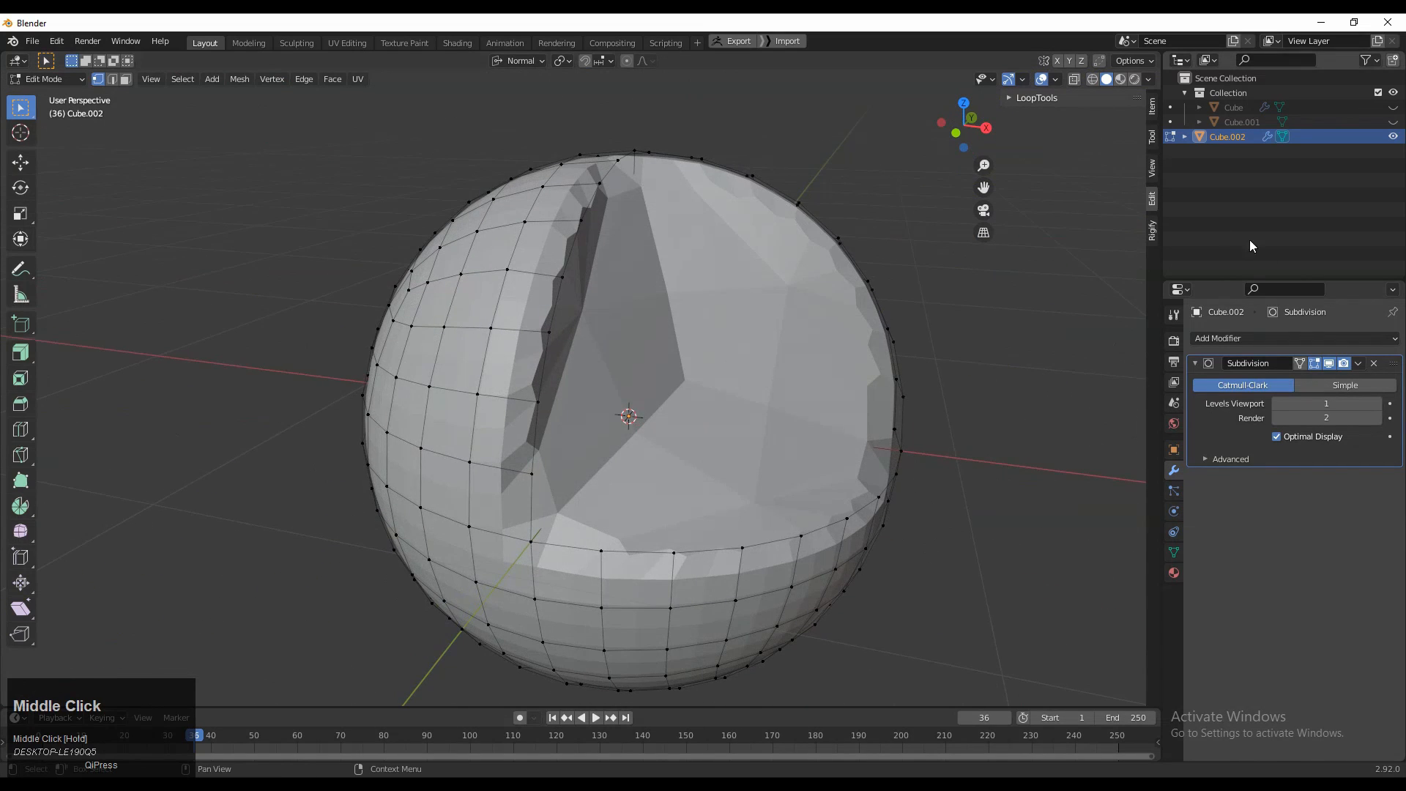
pyautogui.click(1329, 368)
# Step: Connect the first rim vertex beside the corner on the X-axis wall to its floor rim counterpart with an edge across both faces
pyautogui.moveTo(733, 366); pyautogui.dragTo(644, 469, button='middle')
pyautogui.keyDown('ctrl'); pyautogui.moveTo(644, 469); pyautogui.dragTo(627, 271, button='middle'); pyautogui.keyUp('ctrl')
pyautogui.moveTo(628, 271); pyautogui.dragTo(794, 213, button='middle')
pyautogui.press('1')
pyautogui.keyDown('ctrl'); pyautogui.moveTo(828, 126); pyautogui.dragTo(786, 227, button='middle'); pyautogui.keyUp('ctrl')
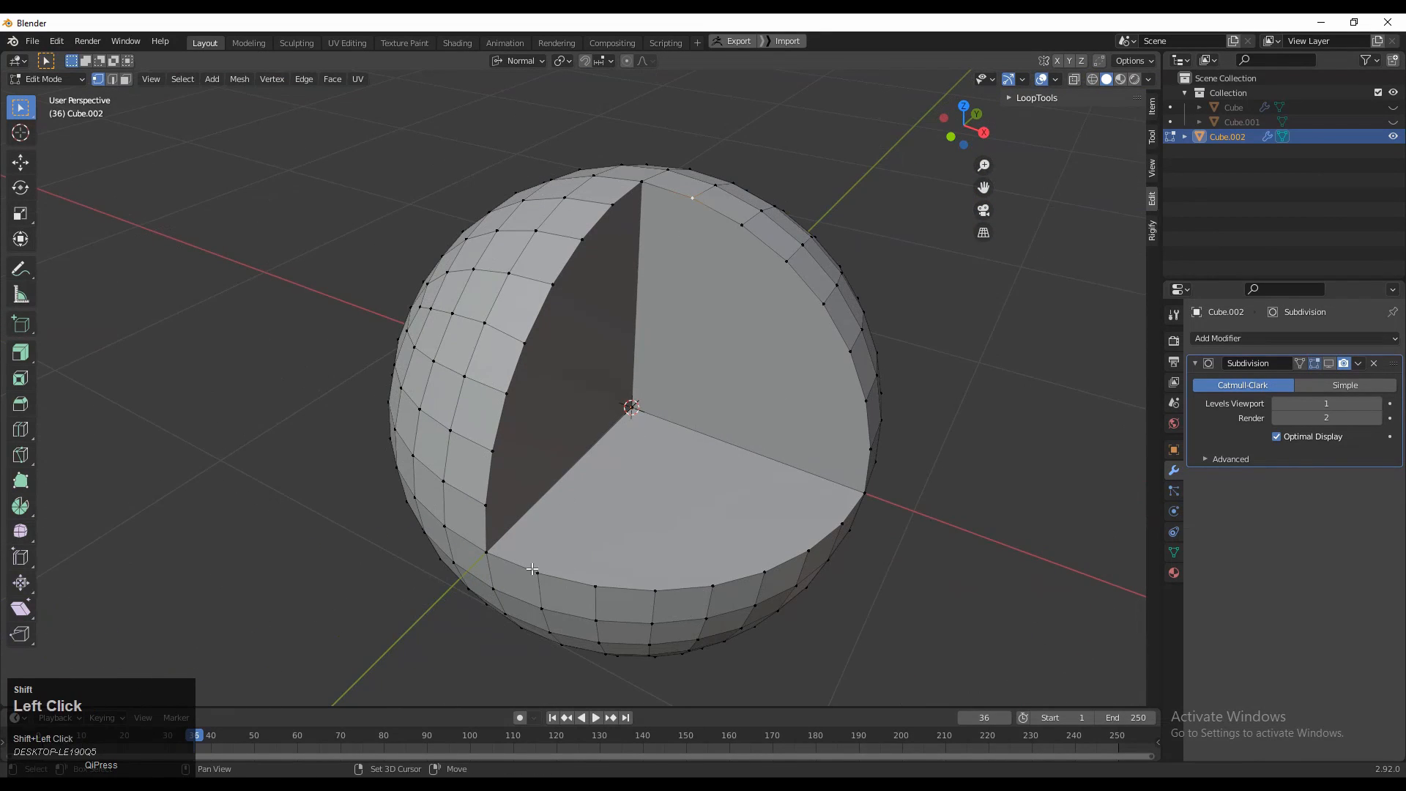
pyautogui.rightClick(589, 401)
pyautogui.click(589, 402)
pyautogui.moveTo(587, 398); pyautogui.dragTo(655, 397, button='middle')
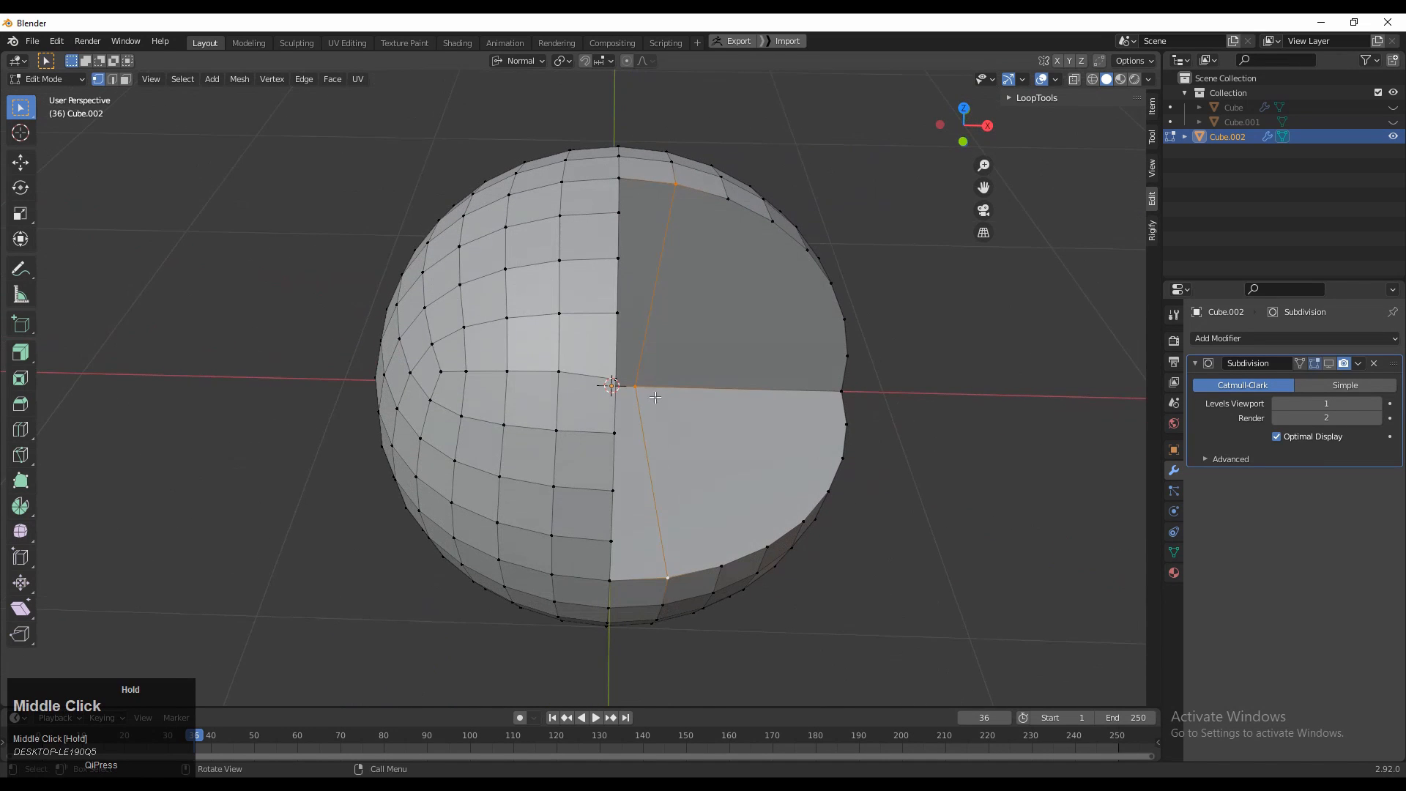
# Step: In front view, slide the new edge's middle vertex along the notch's X-axis edge until the wall edge stands vertical
pyautogui.click(963, 143)
pyautogui.keyDown('shift'); pyautogui.moveTo(806, 241); pyautogui.dragTo(638, 370, button='middle'); pyautogui.keyUp('shift')
pyautogui.click(963, 101)
pyautogui.scroll(3, 639, 371)
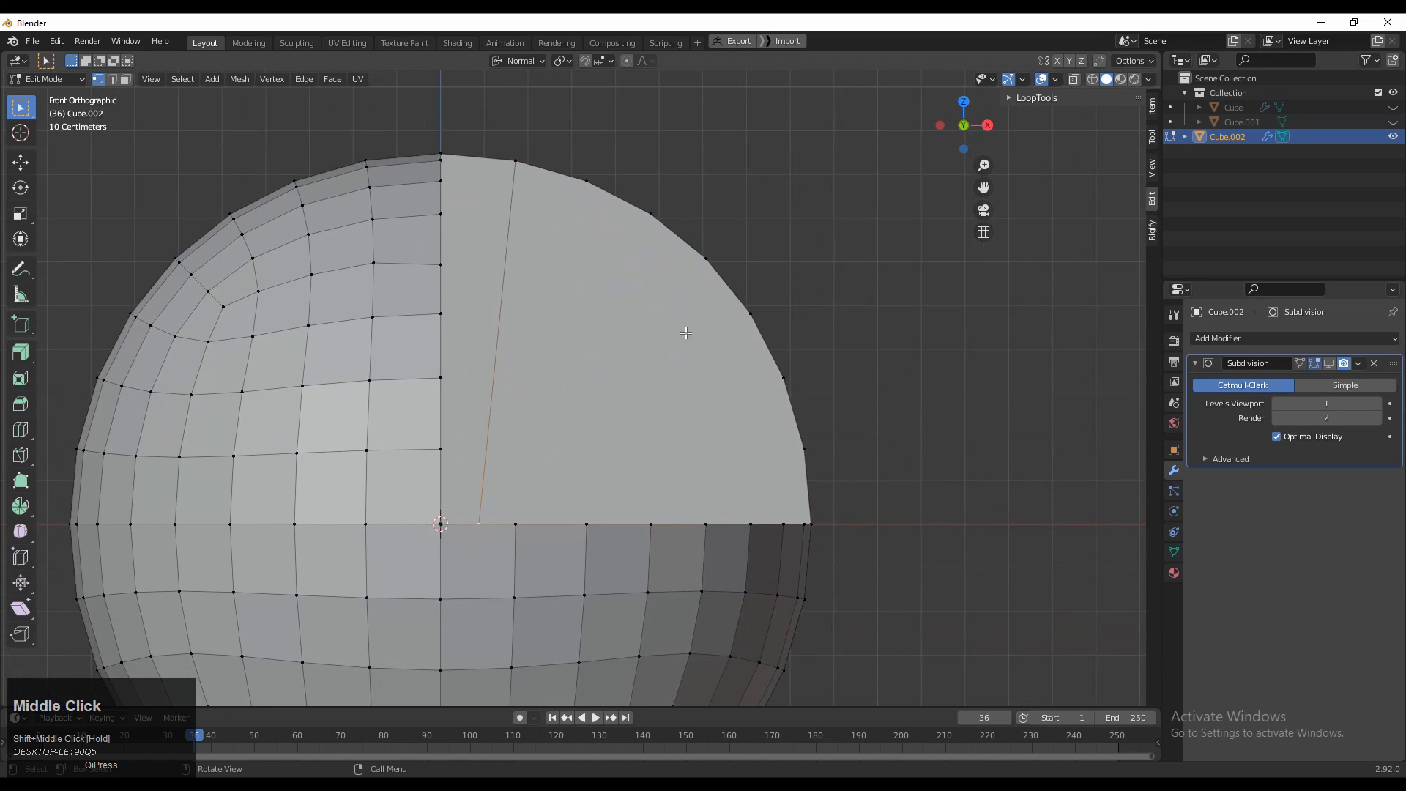
pyautogui.press('g')
pyautogui.press('g')
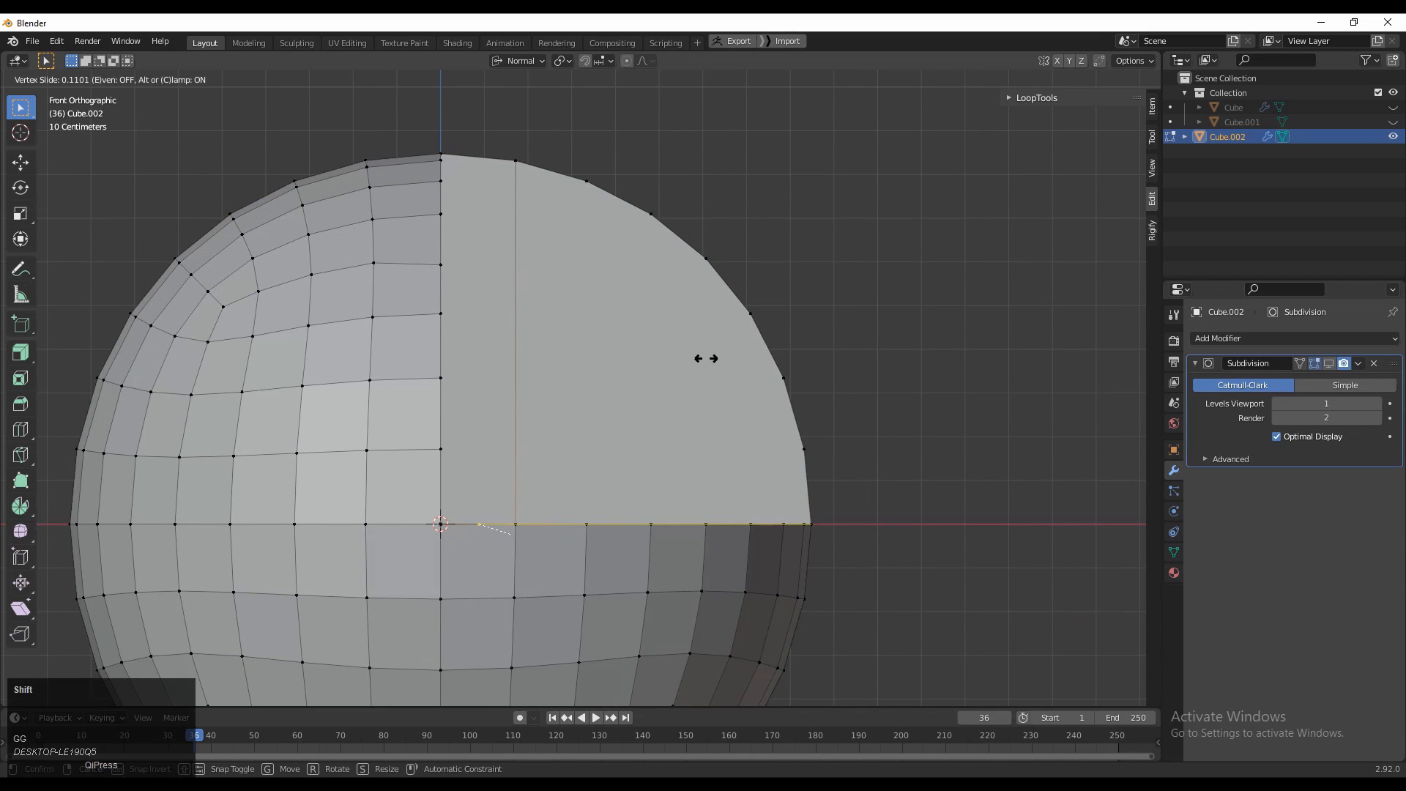
pyautogui.click(706, 359)
# Step: Connect the second pair of rim vertices across the X-axis wall and floor, and slide the middle vertex by about 0.236 to straighten it
pyautogui.moveTo(681, 366); pyautogui.dragTo(571, 568, button='middle')
pyautogui.click(590, 566)
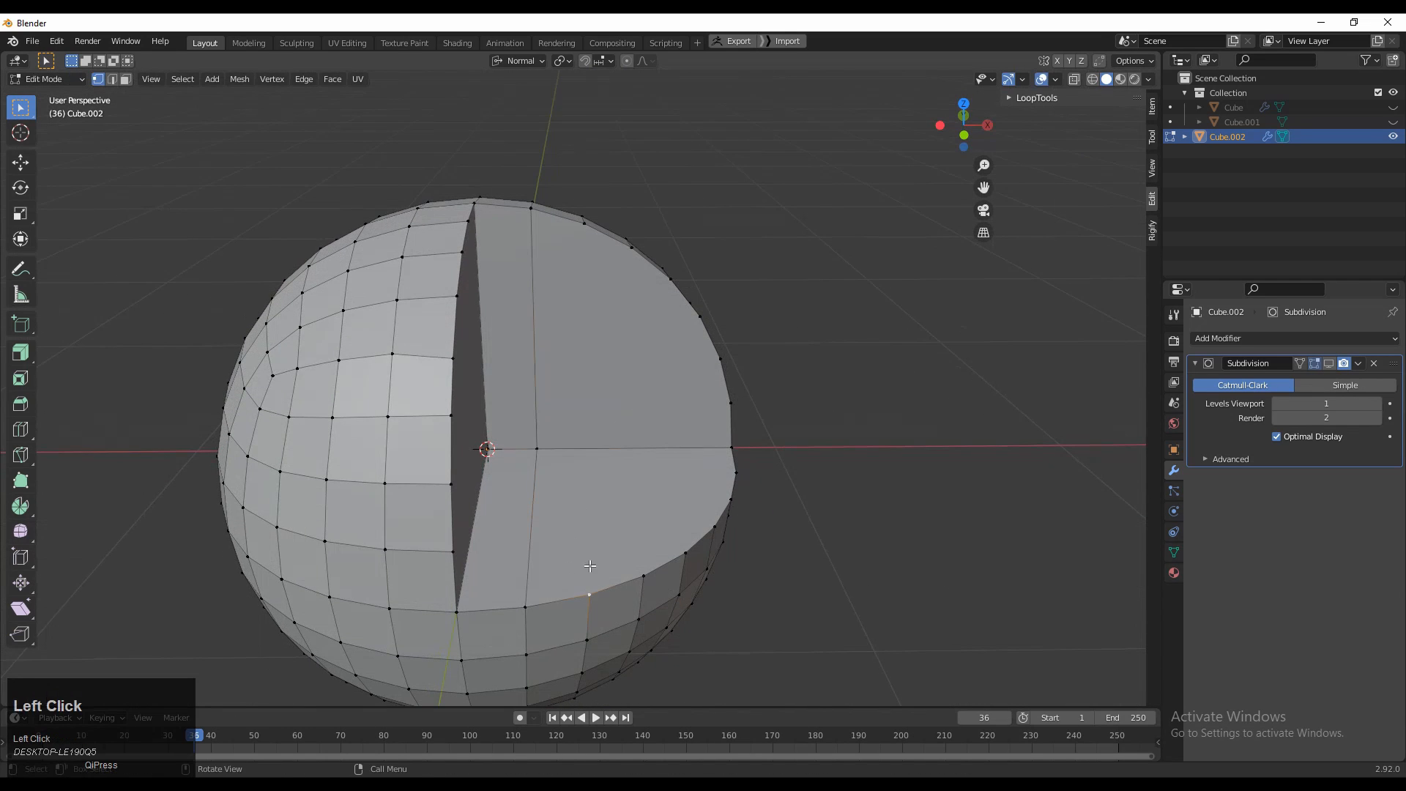
pyautogui.keyDown('shift'); pyautogui.click(578, 252); pyautogui.keyUp('shift')
pyautogui.rightClick(578, 252)
pyautogui.click(578, 252)
pyautogui.click(967, 136)
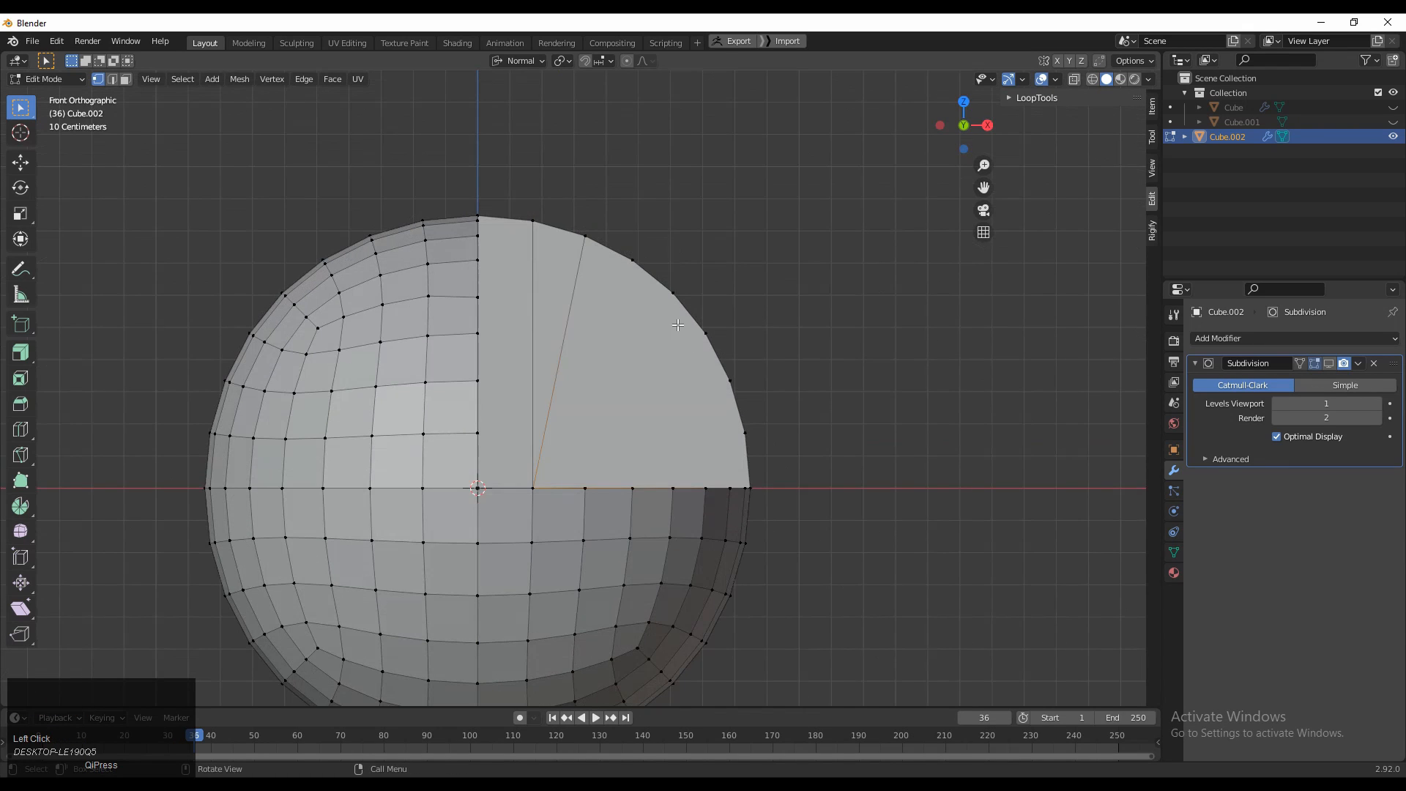
pyautogui.press('g')
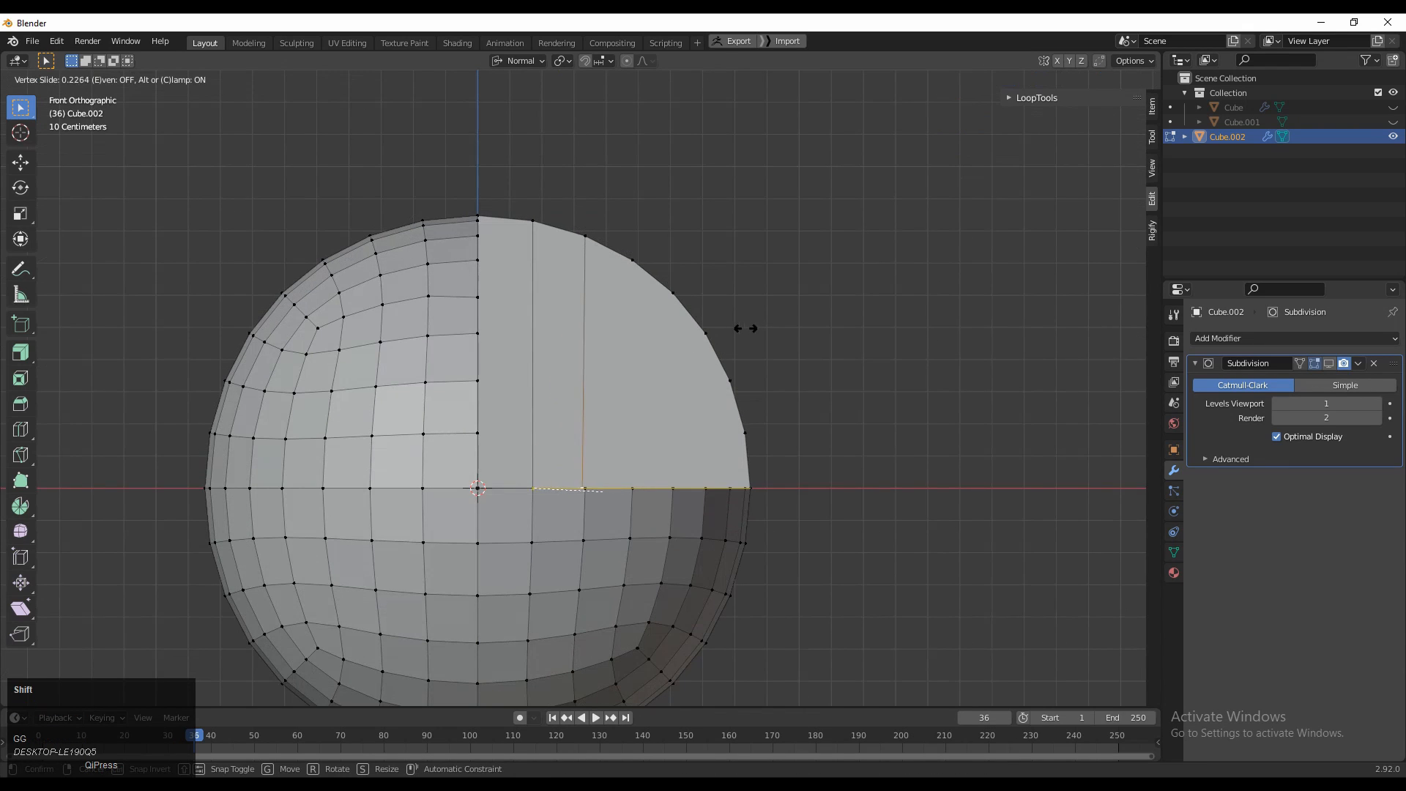
pyautogui.click(772, 330)
# Step: Knife-cut a third edge between the next rim vertices across the X-axis wall and floor, and briefly preview the subdivision
pyautogui.moveTo(772, 330); pyautogui.dragTo(669, 546, button='middle')
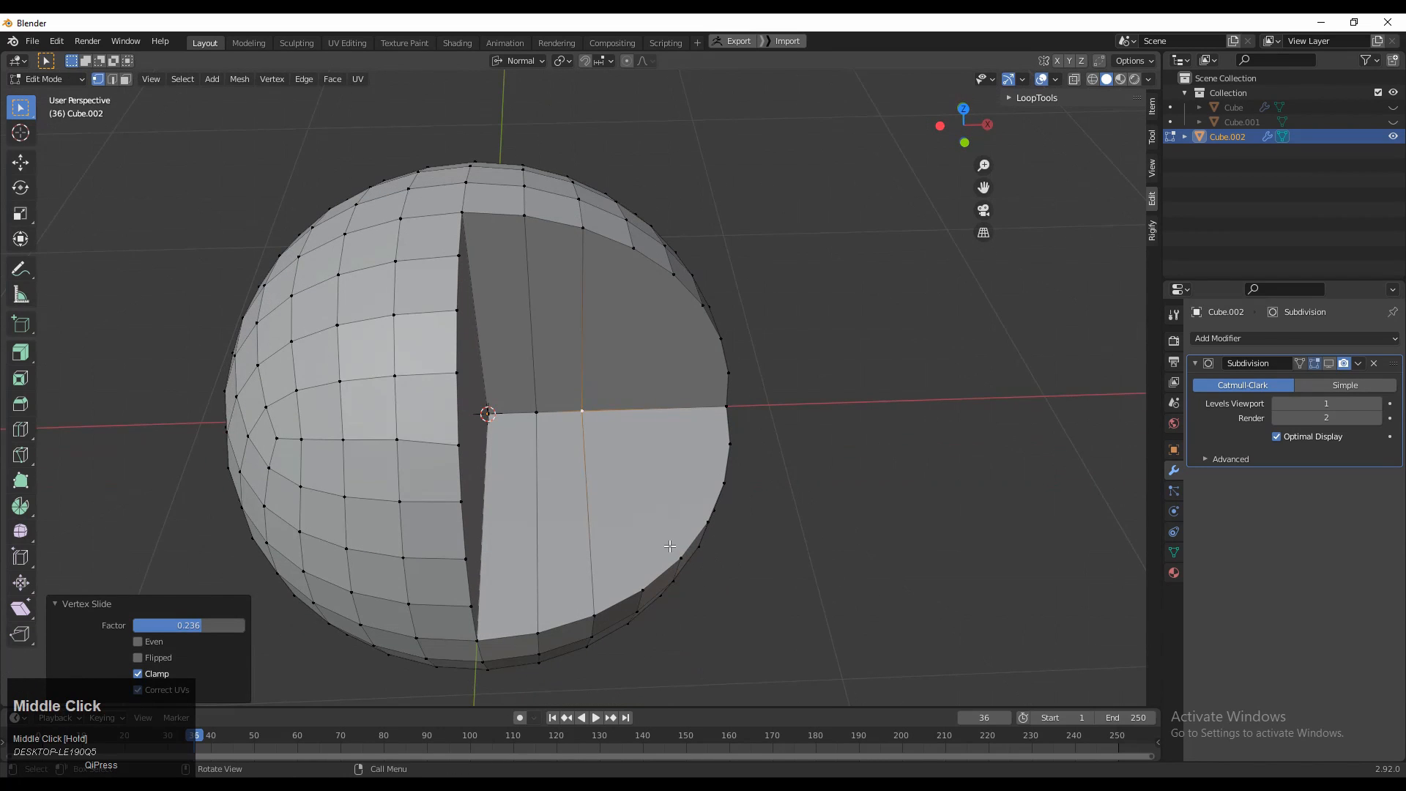
pyautogui.click(642, 590)
pyautogui.rightClick(621, 274)
pyautogui.click(615, 330)
pyautogui.moveTo(581, 354); pyautogui.dragTo(629, 506, button='middle')
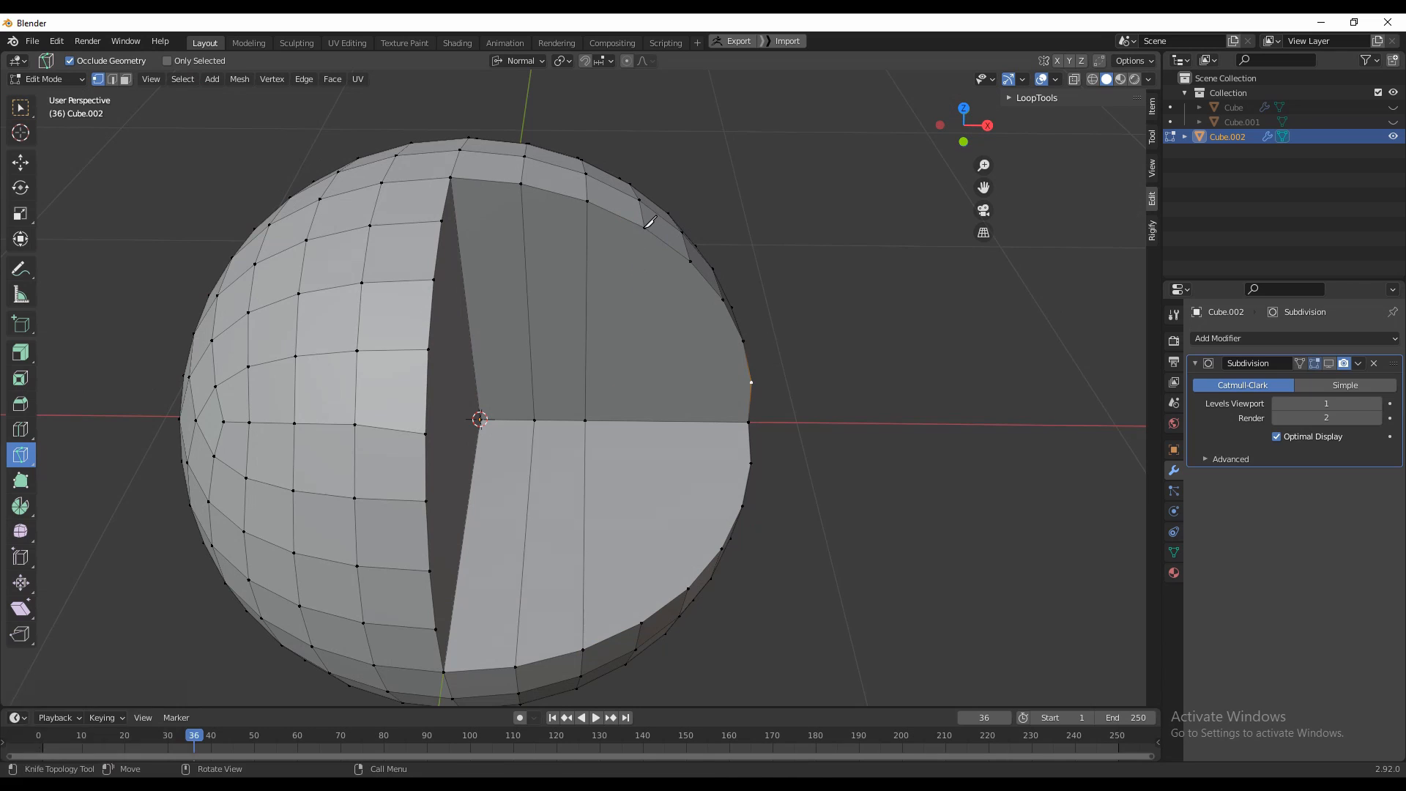
pyautogui.click(649, 222)
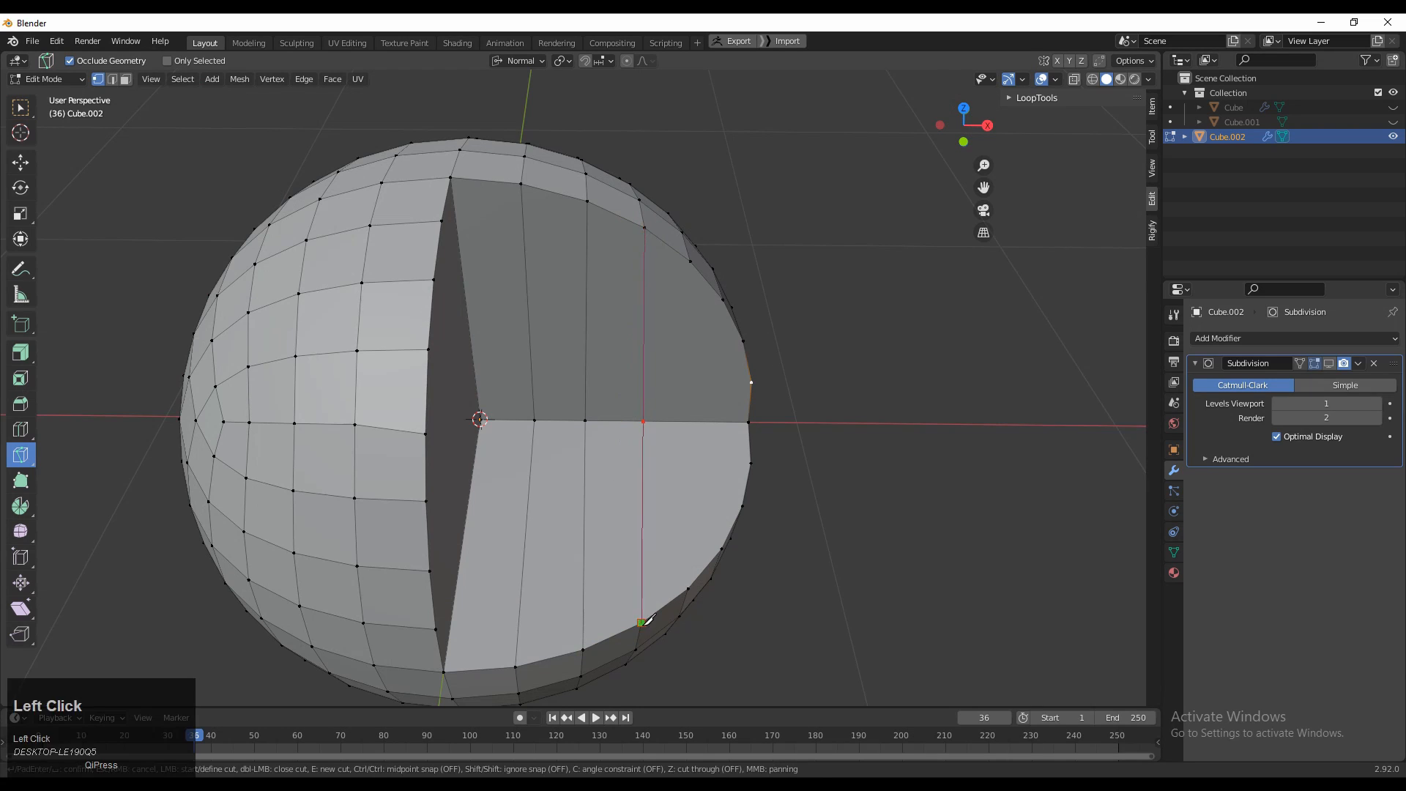
pyautogui.moveTo(649, 222); pyautogui.dragTo(678, 274, button='middle')
pyautogui.click(1328, 363)
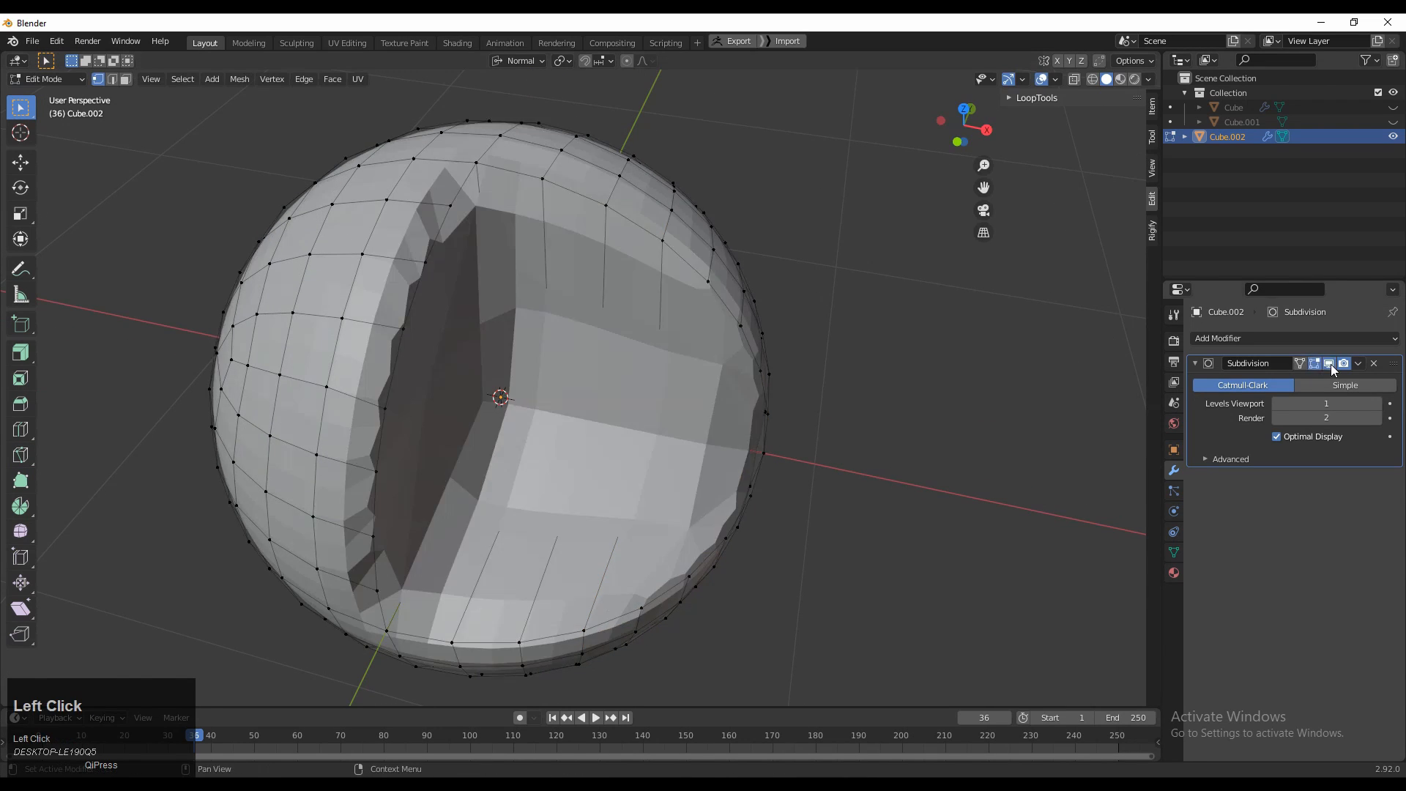
pyautogui.click(1328, 363)
# Step: Add a loop cut across the floor strips near the notch's centre and straighten it by scaling to 0
pyautogui.moveTo(828, 461); pyautogui.dragTo(656, 439, button='middle')
pyautogui.hotkey('ctrl', 'r')
pyautogui.click(656, 439)
pyautogui.click(675, 386)
pyautogui.press('s')
pyautogui.press('y')
pyautogui.press('0')
pyautogui.click(703, 366)
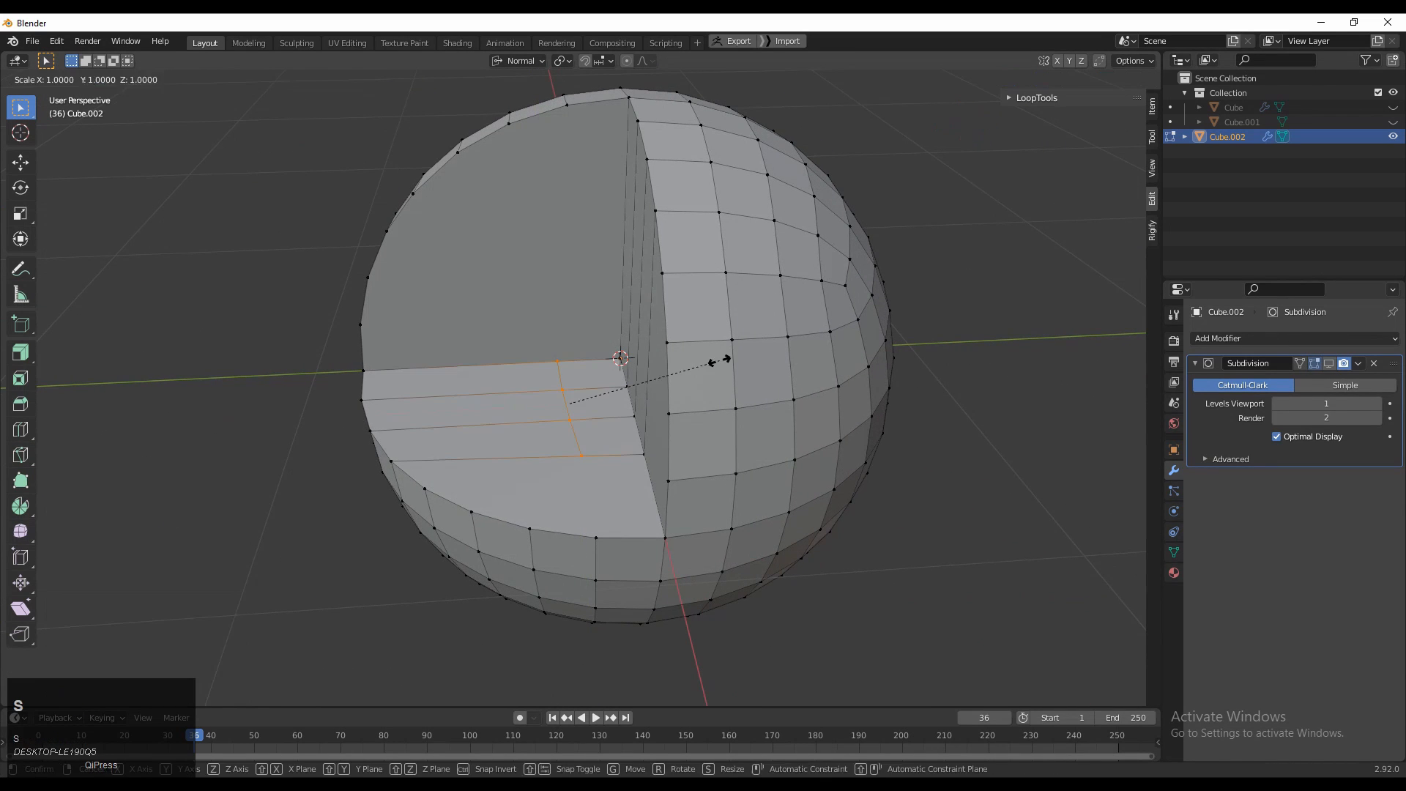
# Step: Add two more loop cuts across the floor strips towards the rim, straightening them by scaling to 0
pyautogui.hotkey('ctrl', 'r')
pyautogui.click(461, 389)
pyautogui.click(467, 385)
pyautogui.press('s')
pyautogui.press('x')
pyautogui.press('0')
pyautogui.press('Return')
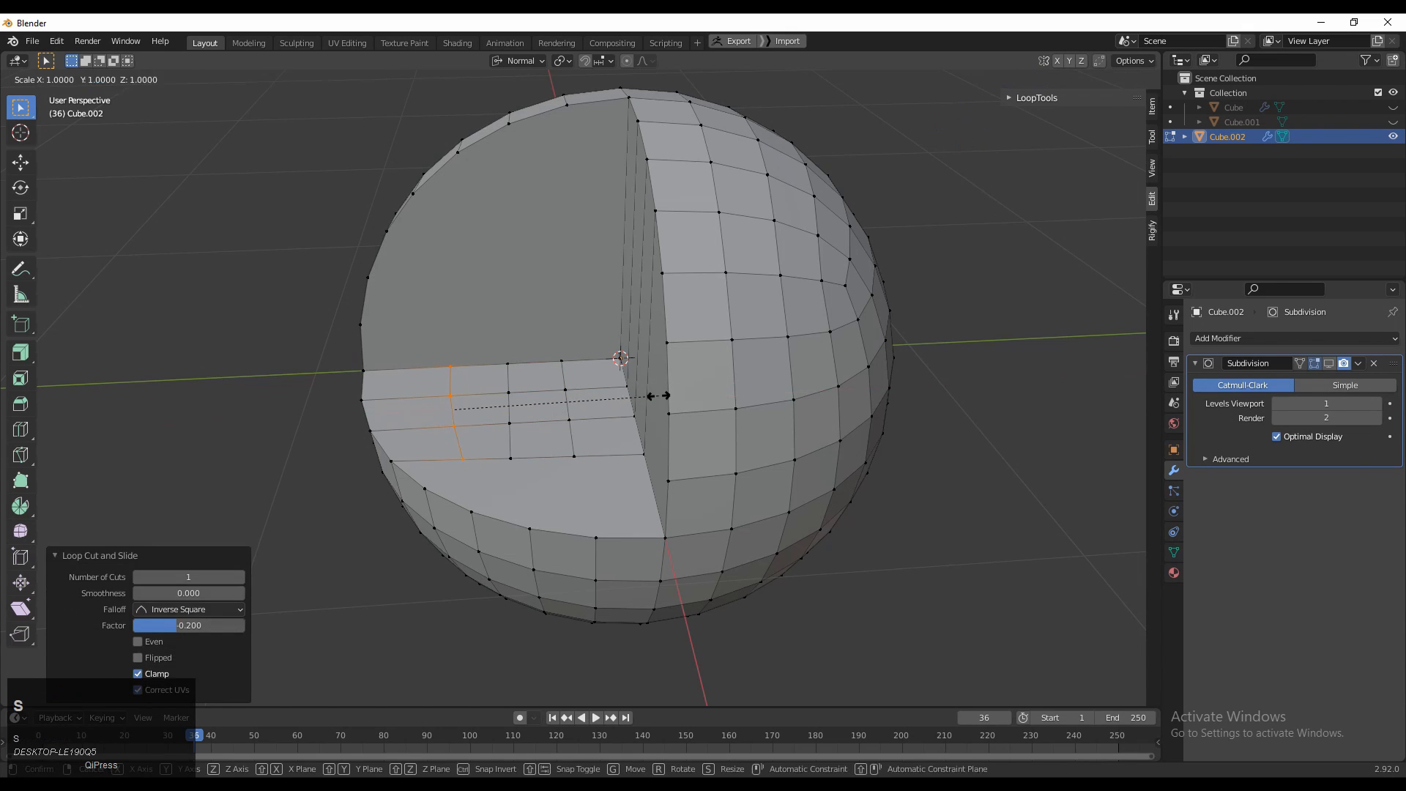
# Step: Edge-slide the floor loop nearest the notch's centre to line up with the matching rim vertex
pyautogui.moveTo(653, 398); pyautogui.dragTo(623, 469, button='middle')
pyautogui.click(575, 444)
pyautogui.keyDown('ctrl'); pyautogui.keyDown('shift'); pyautogui.click(526, 227); pyautogui.keyUp('shift'); pyautogui.keyUp('ctrl')
pyautogui.press('g')
pyautogui.press('g')
pyautogui.click(584, 317)
# Step: Edge-slide the middle floor loop towards the notch's centre to line up with its rim vertex
pyautogui.click(487, 460)
pyautogui.keyDown('ctrl'); pyautogui.keyDown('shift'); pyautogui.click(441, 246); pyautogui.keyUp('shift'); pyautogui.keyUp('ctrl')
pyautogui.press('g')
pyautogui.press('g')
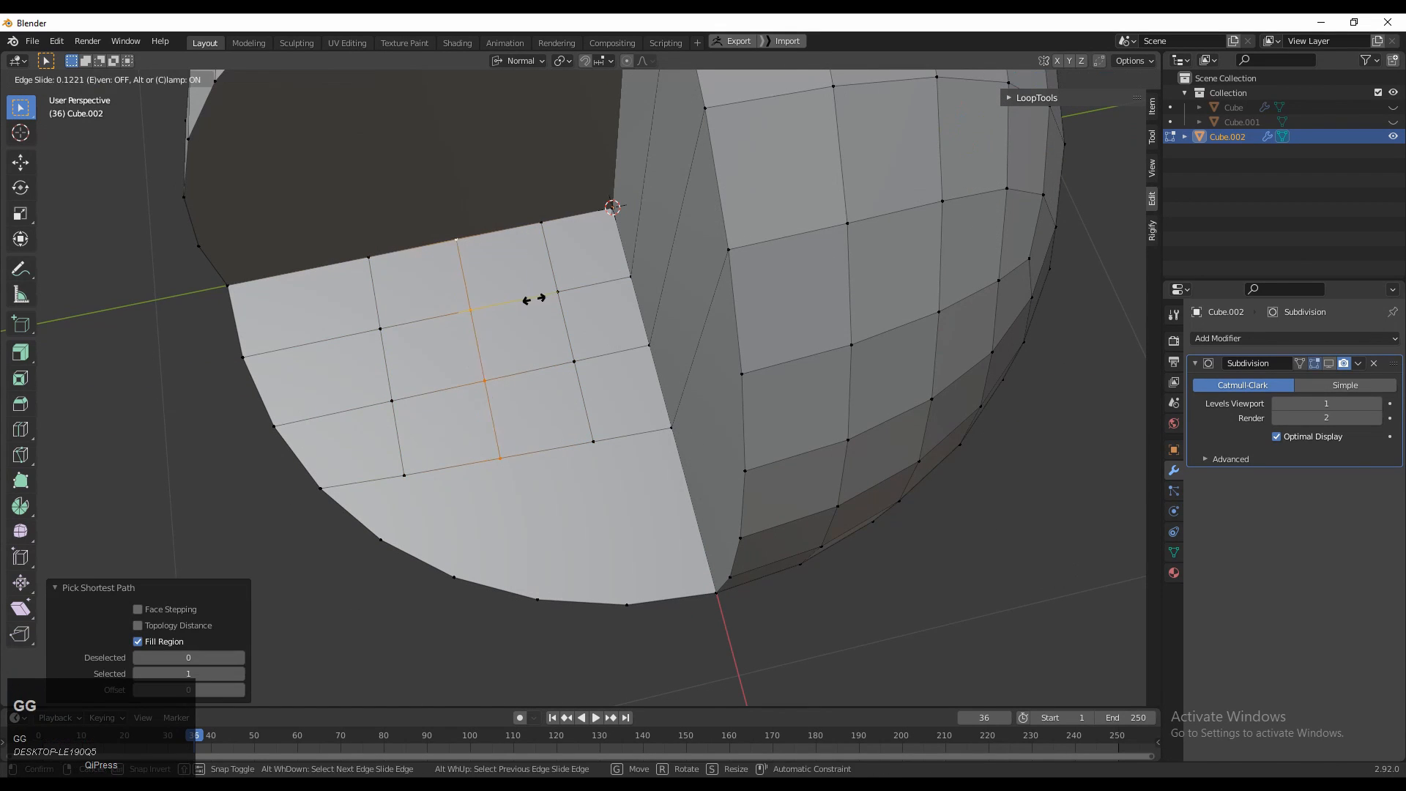
pyautogui.click(534, 298)
# Step: Edge-slide the outermost floor loop to line up with its rim vertex
pyautogui.click(404, 475)
pyautogui.keyDown('ctrl'); pyautogui.keyDown('shift'); pyautogui.click(369, 257); pyautogui.keyUp('shift'); pyautogui.keyUp('ctrl')
pyautogui.press('g')
pyautogui.press('g')
pyautogui.click(503, 367)
# Step: Connect the open ends of the three floor loops to the facing vertices on the floor's rim
pyautogui.click(439, 468)
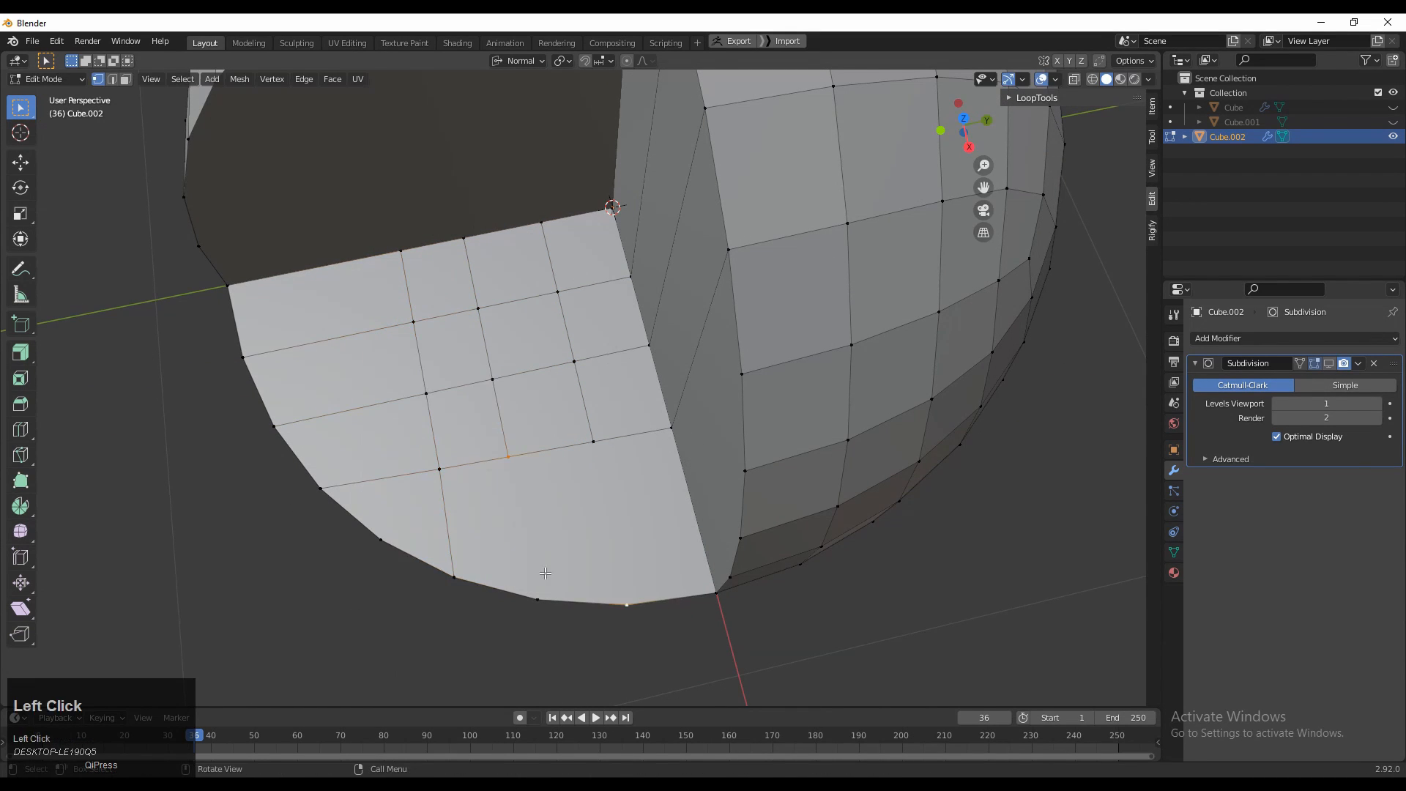
pyautogui.rightClick(504, 470)
pyautogui.click(504, 470)
pyautogui.rightClick(343, 448)
pyautogui.click(343, 448)
# Step: Connect the Y-axis wall's base vertices to the rim vertices above them with vertical edges
pyautogui.keyDown('shift'); pyautogui.moveTo(472, 225); pyautogui.dragTo(594, 198, button='middle'); pyautogui.keyUp('shift')
pyautogui.scroll(-2, 593, 198)
pyautogui.rightClick(576, 256)
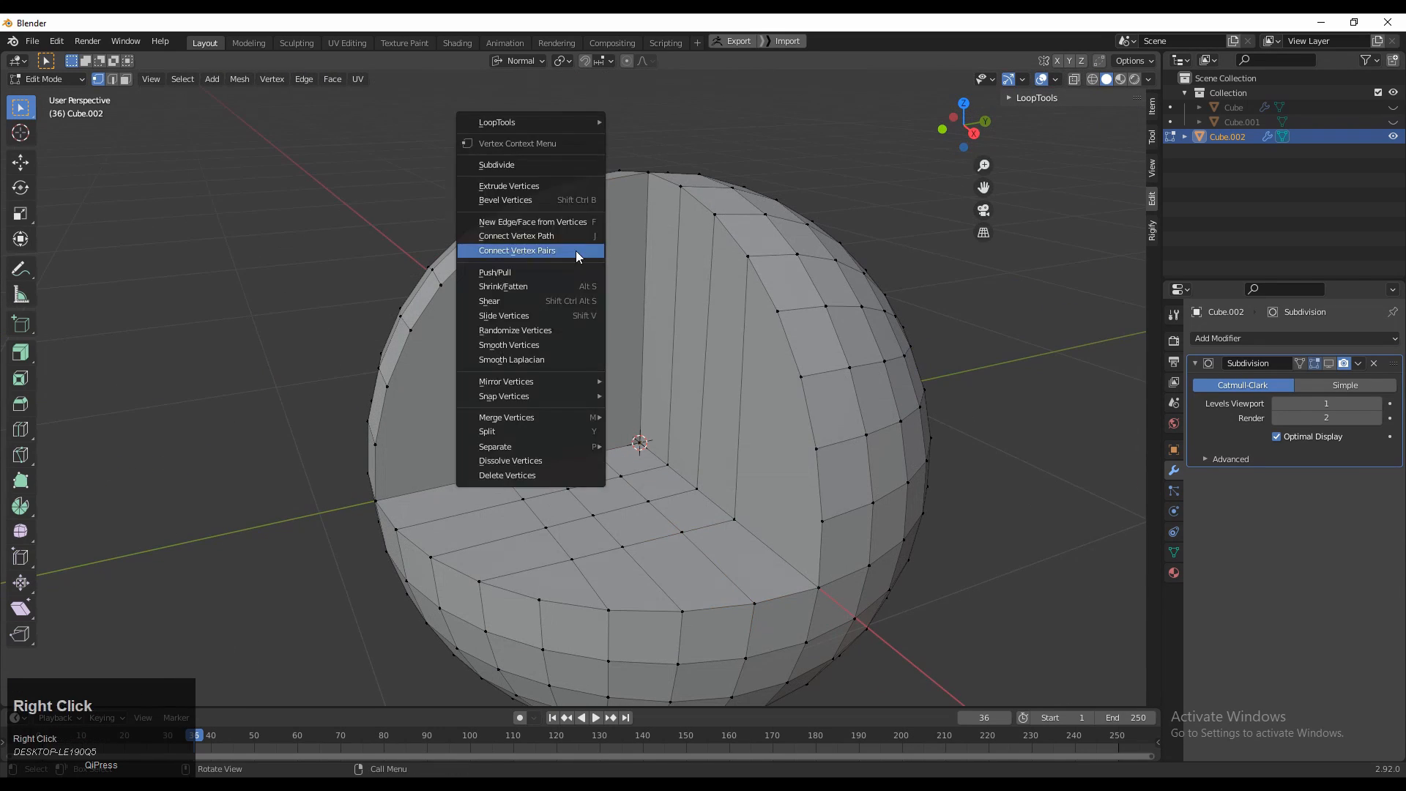
pyautogui.click(577, 256)
# Step: Add three horizontal loop cuts running across the vertical strips of both notch walls
pyautogui.moveTo(477, 329); pyautogui.dragTo(571, 476, button='middle')
pyautogui.hotkey('ctrl', 'r')
pyautogui.click(600, 317)
pyautogui.click(600, 317)
pyautogui.hotkey('ctrl', 'r')
pyautogui.click(603, 414)
pyautogui.moveTo(603, 414); pyautogui.dragTo(692, 291, button='middle')
# Step: Try to flatten the lowest wall loop by scaling it to 0 along the normal Z axis
pyautogui.press('s')
pyautogui.press('z')
pyautogui.press('0')
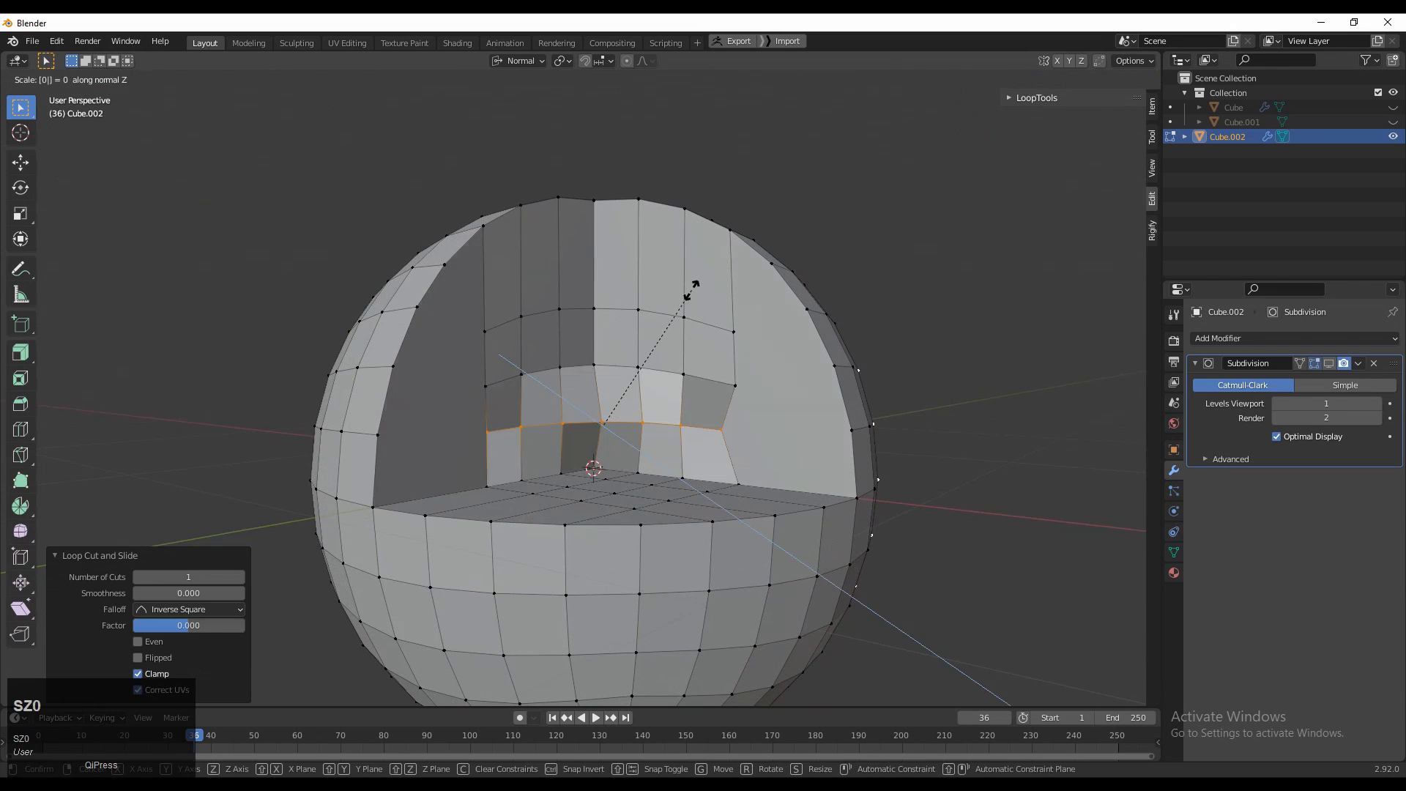
pyautogui.click(691, 291)
# Step: Set the transform orientation to Global and level the lowest wall edge loop by scaling it to 0 on Z
pyautogui.press('2')
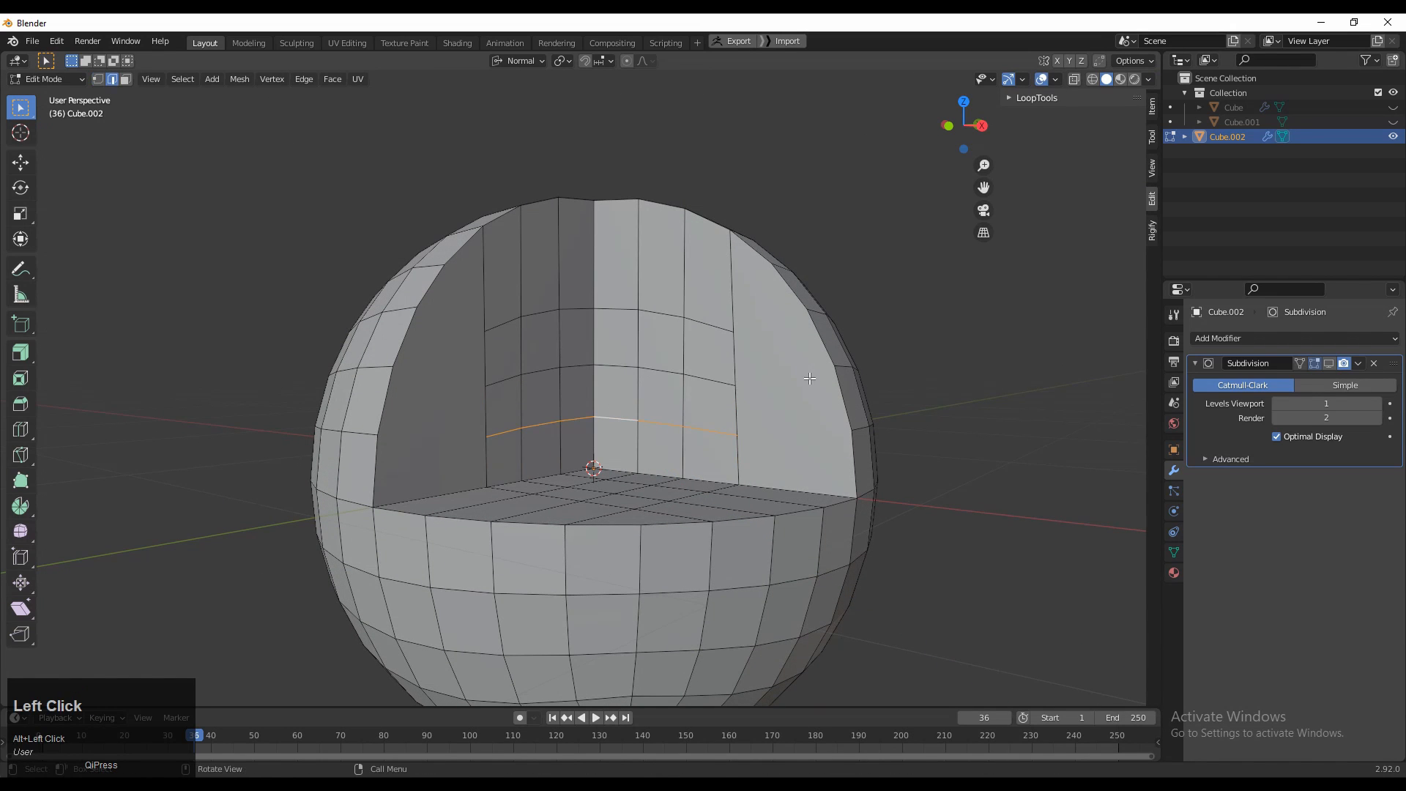
pyautogui.press('s')
pyautogui.click(810, 378)
pyautogui.click(522, 60)
pyautogui.click(526, 104)
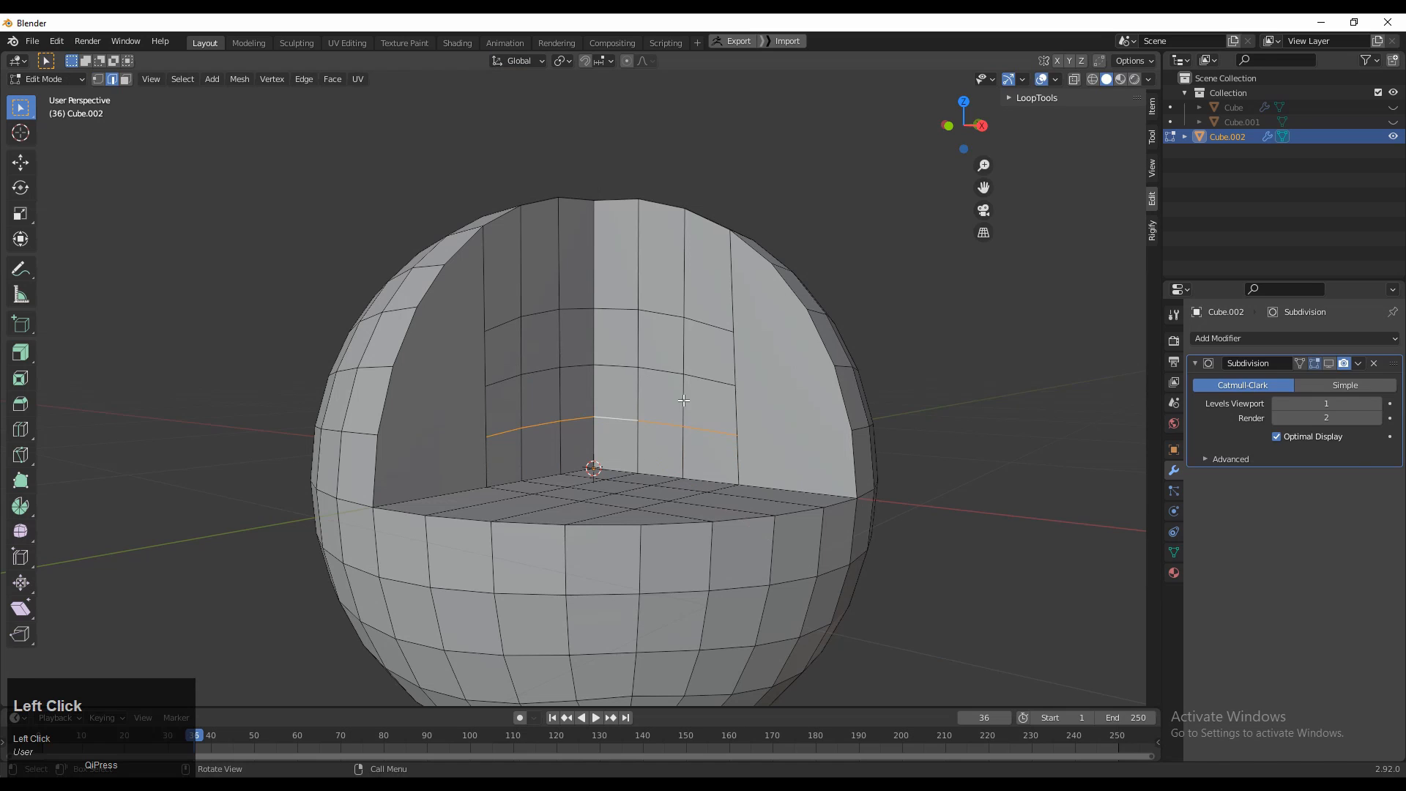
pyautogui.press('s')
pyautogui.press('z')
pyautogui.click(754, 378)
# Step: Level the middle and upper wall edge loops by scaling each to 0 on global Z
pyautogui.keyDown('alt'); pyautogui.click(573, 374); pyautogui.keyUp('alt')
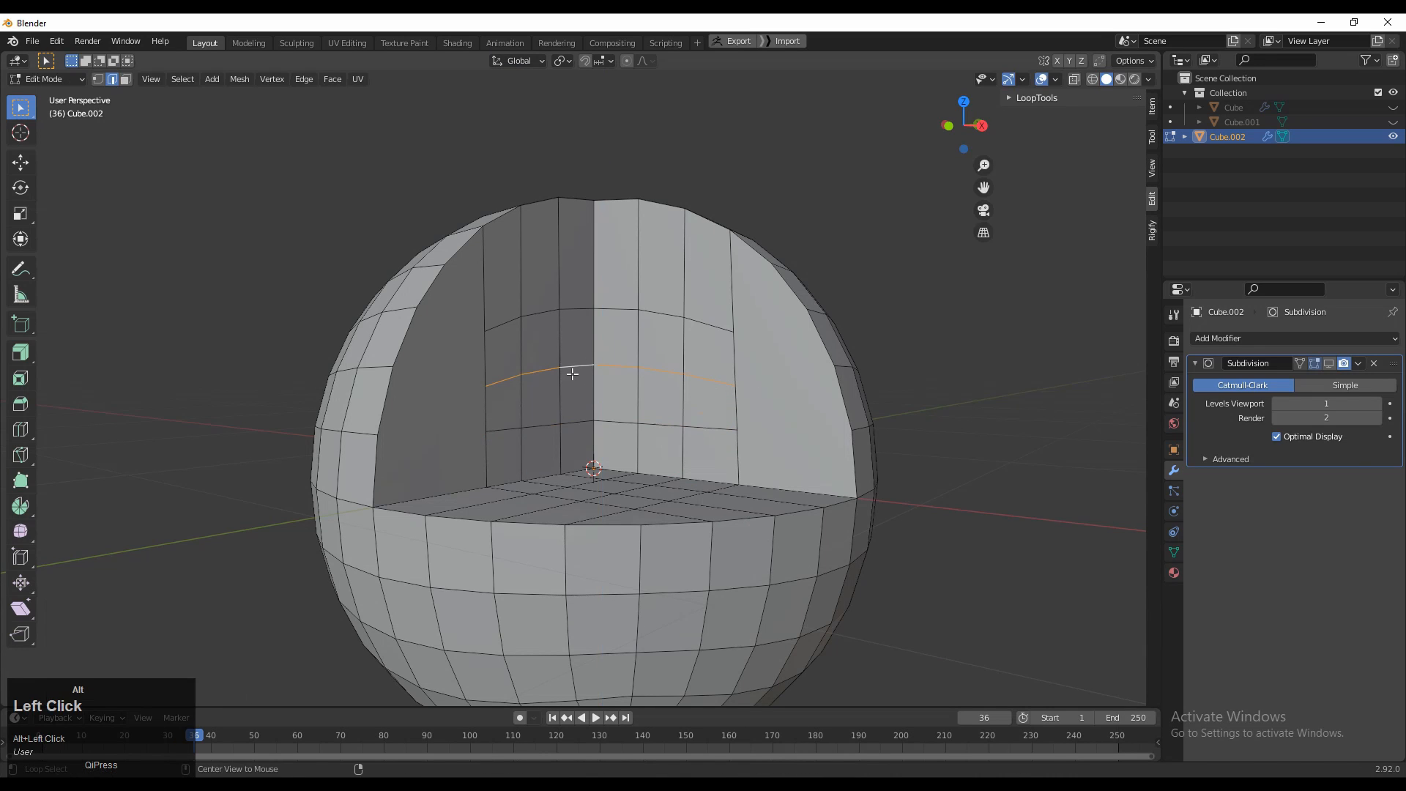
pyautogui.press('s')
pyautogui.click(886, 310)
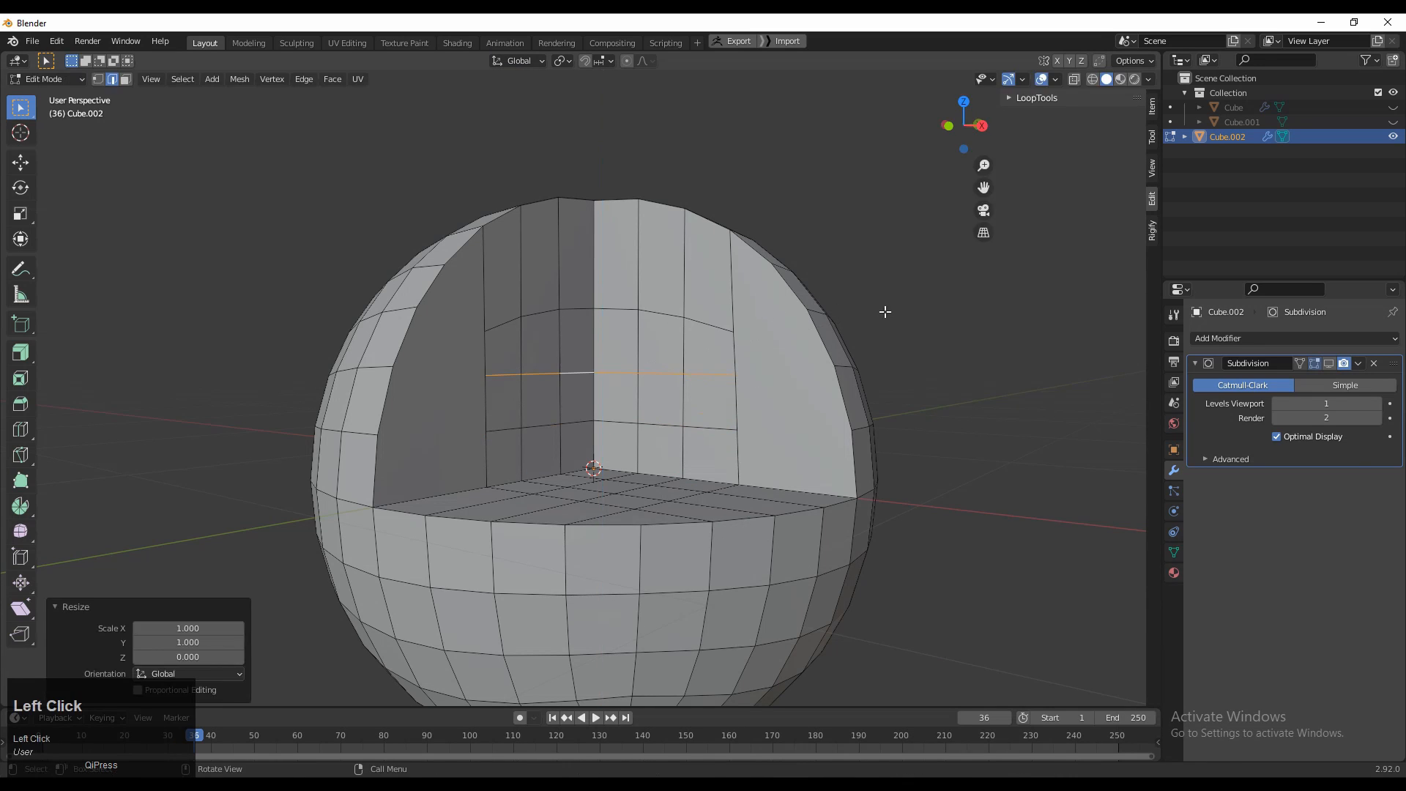
pyautogui.keyDown('alt'); pyautogui.click(681, 317); pyautogui.keyUp('alt')
pyautogui.press('s')
pyautogui.click(820, 249)
# Step: Connect the ends of the three horizontal loops on the Y-axis wall to the matching rim vertices
pyautogui.moveTo(602, 333); pyautogui.dragTo(540, 337, button='middle')
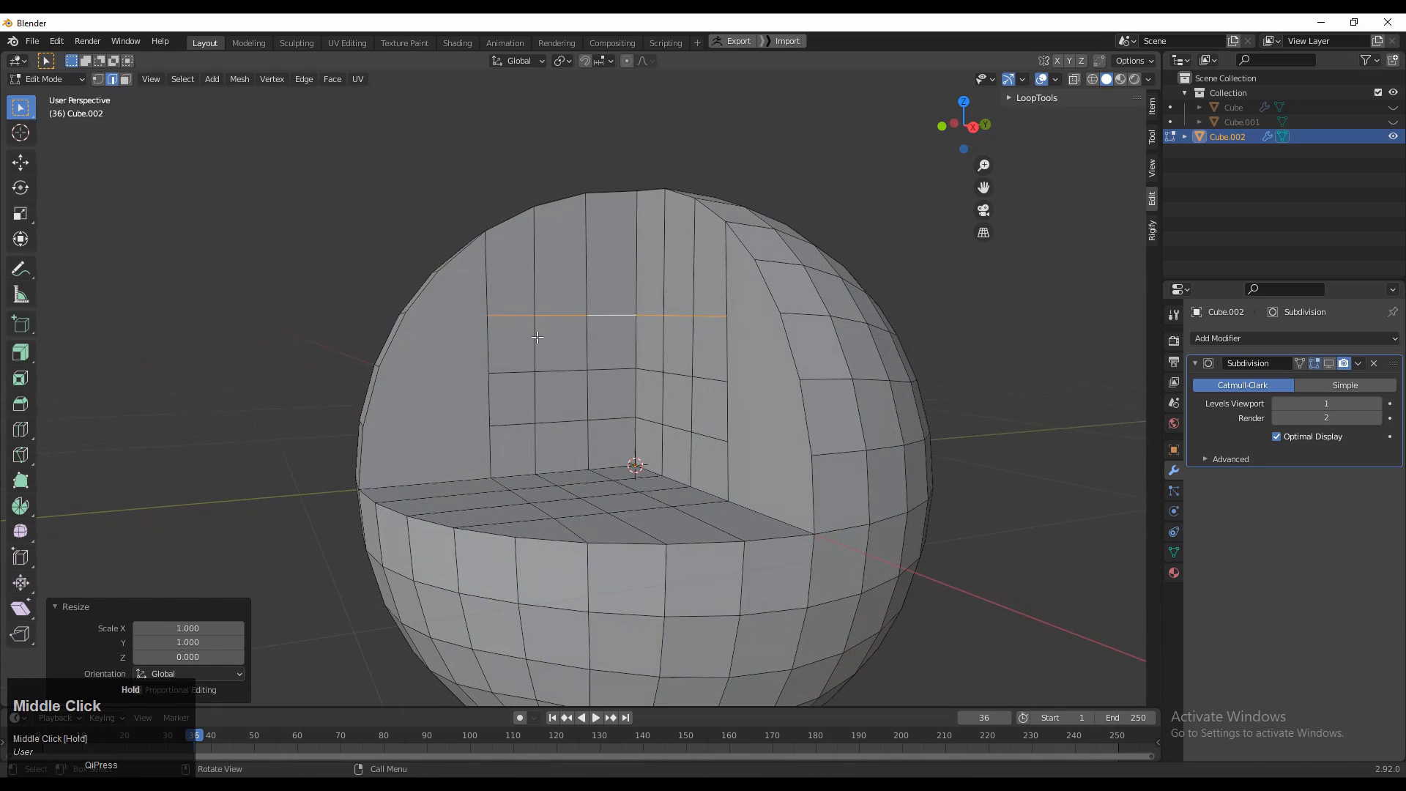
pyautogui.press('1')
pyautogui.click(487, 315)
pyautogui.keyDown('shift'); pyautogui.click(407, 312); pyautogui.keyUp('shift')
pyautogui.rightClick(429, 312)
pyautogui.click(428, 312)
pyautogui.keyDown('shift'); pyautogui.click(380, 366); pyautogui.keyUp('shift')
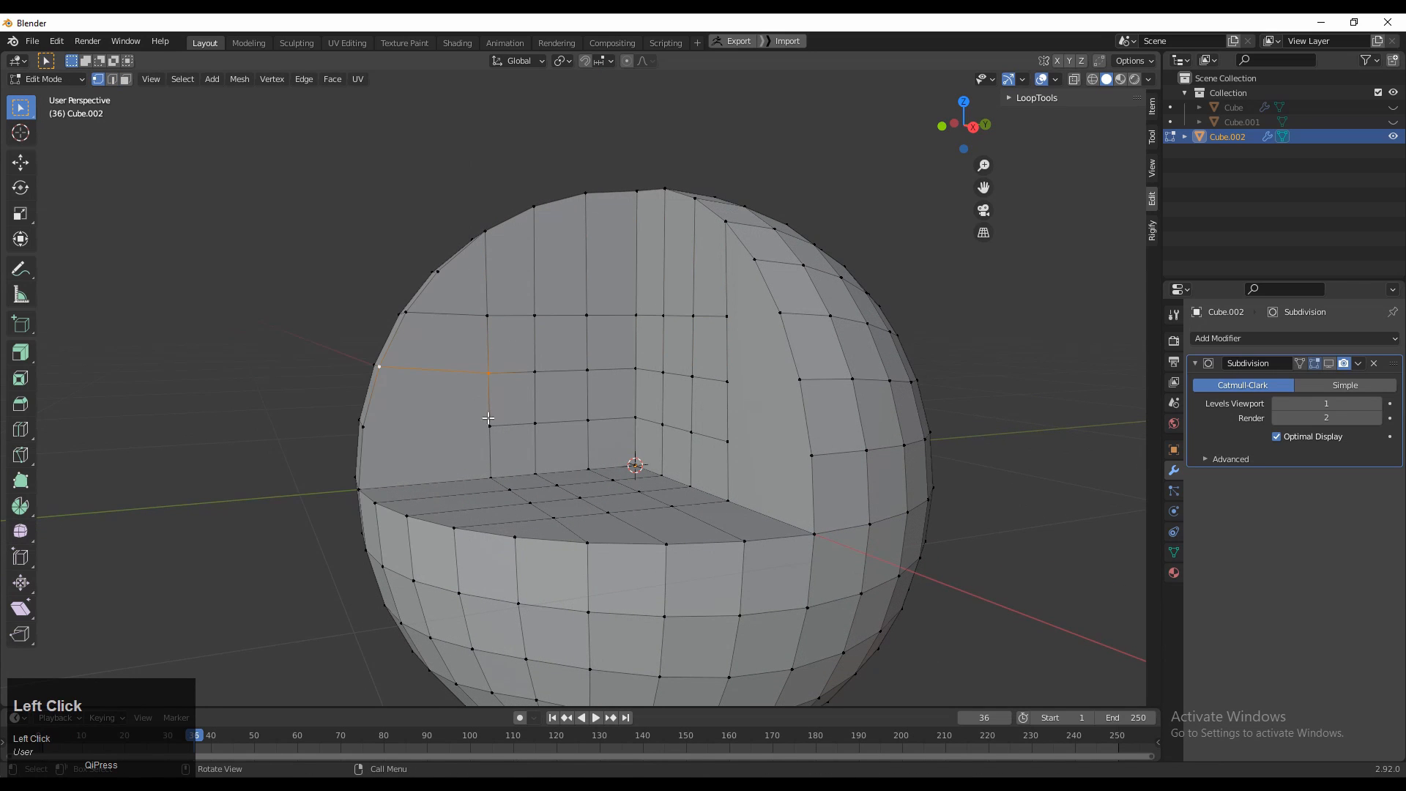
pyautogui.keyDown('shift'); pyautogui.click(365, 427); pyautogui.keyUp('shift')
pyautogui.rightClick(465, 329)
pyautogui.click(465, 329)
# Step: Connect the ends of the three horizontal loops on the X-axis wall to the matching rim vertices
pyautogui.moveTo(539, 331); pyautogui.dragTo(617, 370, button='middle')
pyautogui.moveTo(653, 305); pyautogui.dragTo(607, 293, button='middle')
pyautogui.click(739, 323)
pyautogui.keyDown('shift'); pyautogui.click(814, 338); pyautogui.keyUp('shift')
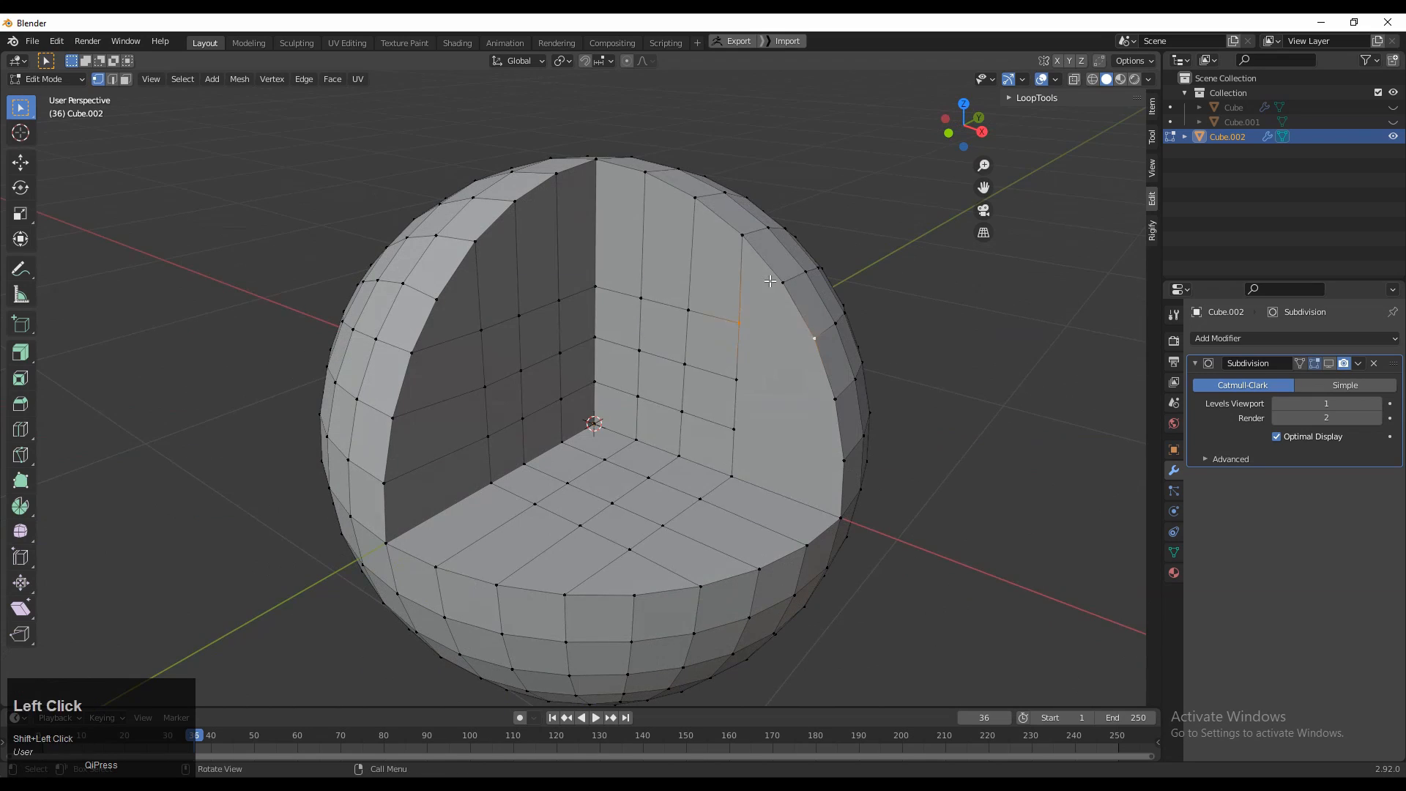
pyautogui.keyDown('shift'); pyautogui.click(839, 458); pyautogui.keyUp('shift')
pyautogui.rightClick(836, 456)
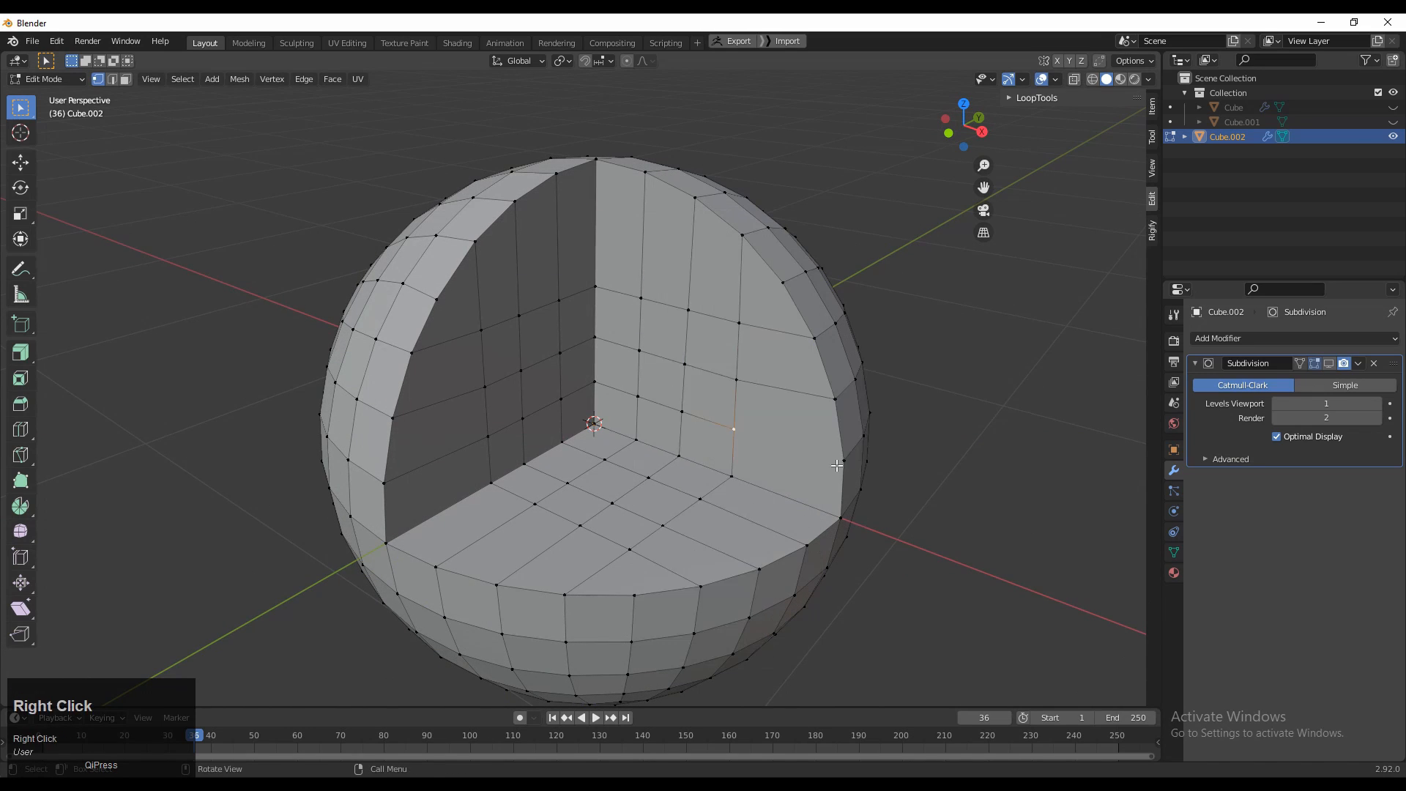
pyautogui.rightClick(783, 350)
pyautogui.click(784, 350)
# Step: Select the outermost vertex column down the Y-axis wall and across the floor, and straighten it by scaling along Y
pyautogui.moveTo(730, 416); pyautogui.dragTo(584, 343, button='middle')
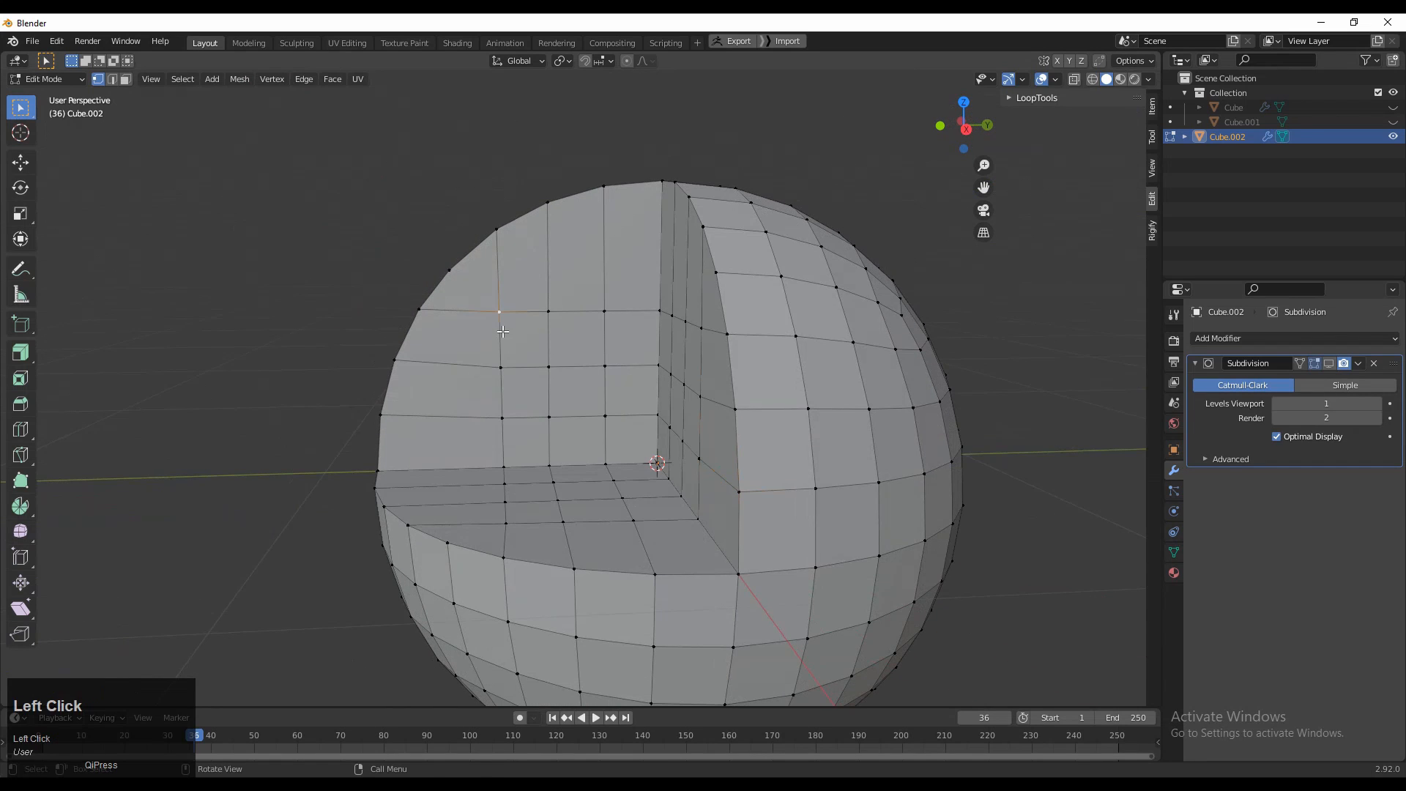
pyautogui.keyDown('ctrl'); pyautogui.click(503, 418); pyautogui.keyUp('ctrl')
pyautogui.moveTo(503, 418); pyautogui.dragTo(592, 418, button='middle')
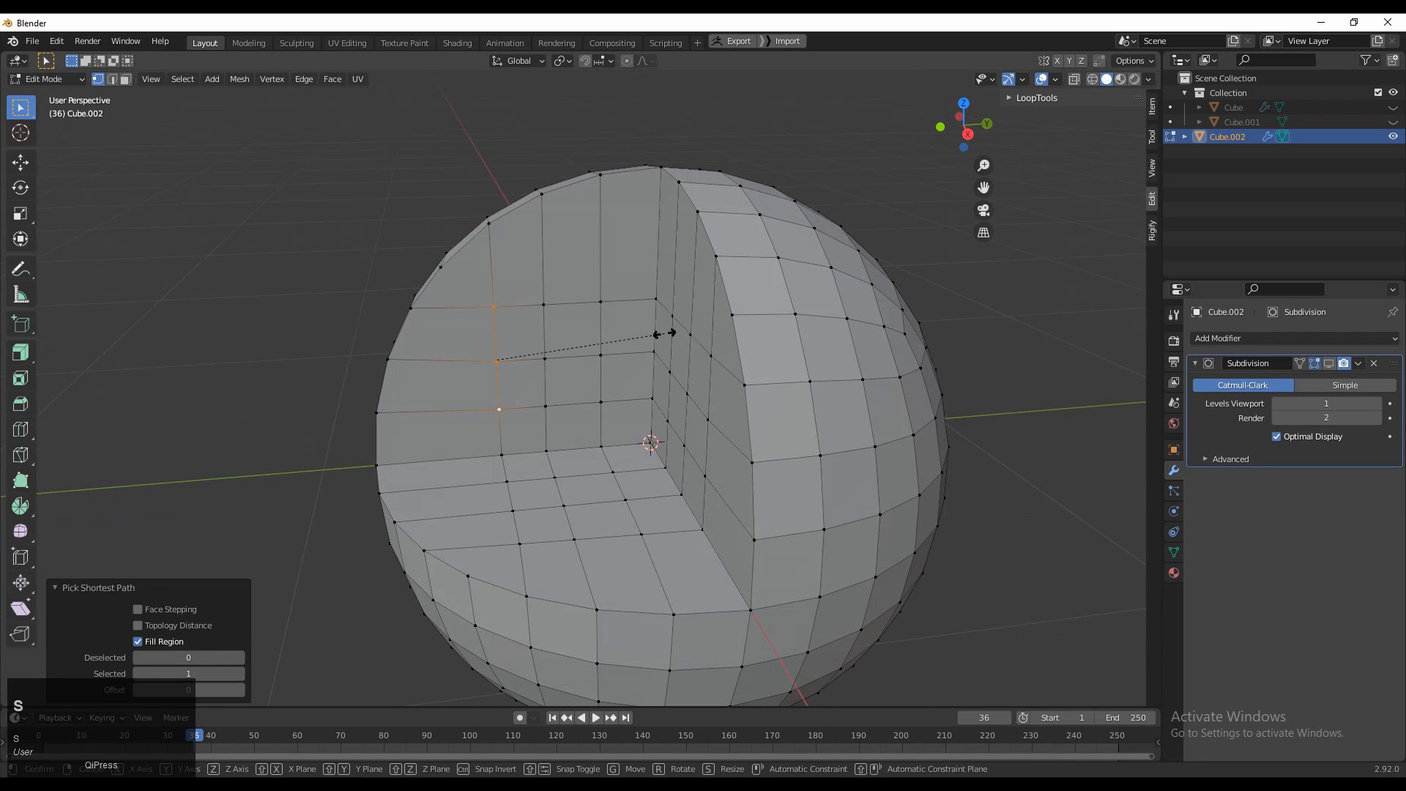
pyautogui.click(672, 340)
pyautogui.click(544, 305)
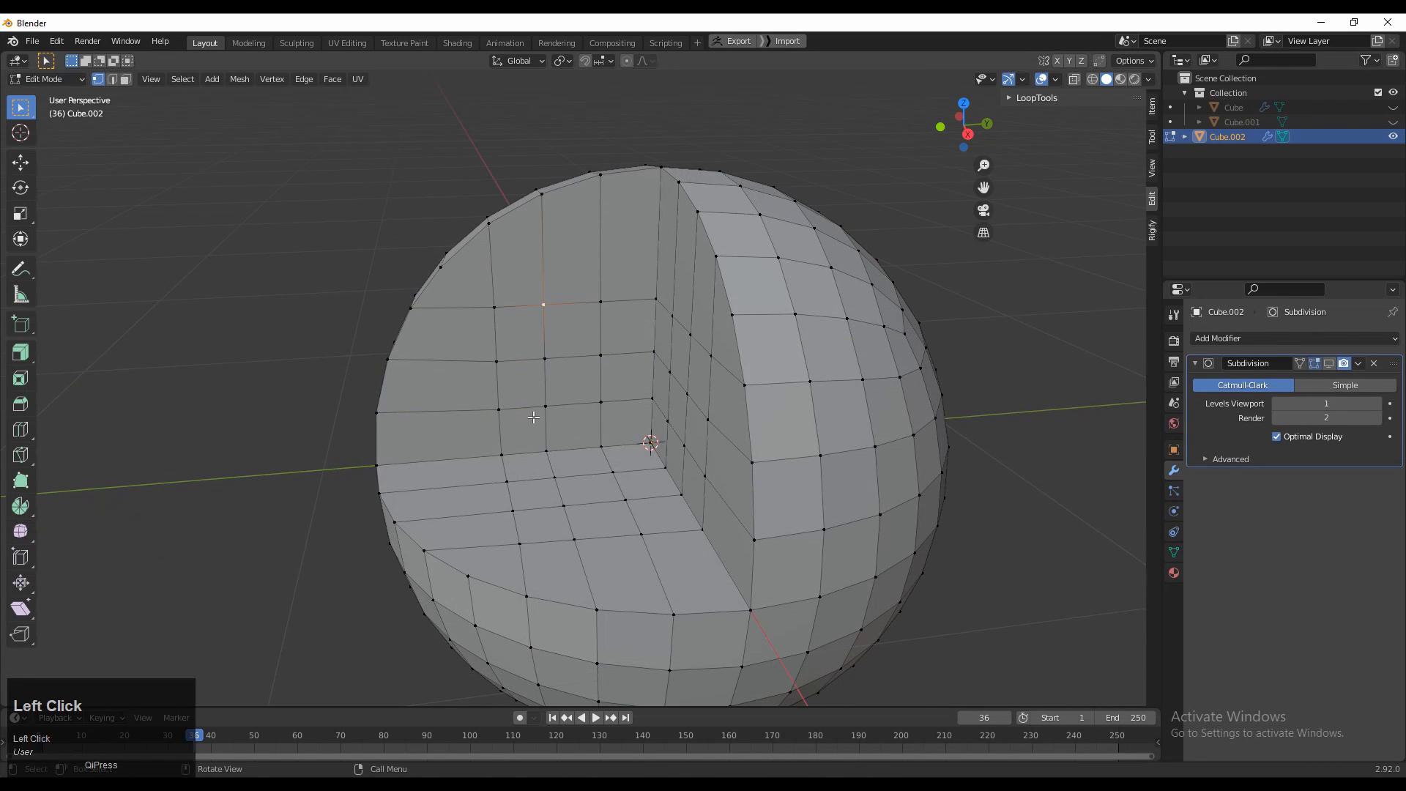
pyautogui.keyDown('ctrl'); pyautogui.keyDown('shift'); pyautogui.click(518, 543); pyautogui.keyUp('shift'); pyautogui.keyUp('ctrl')
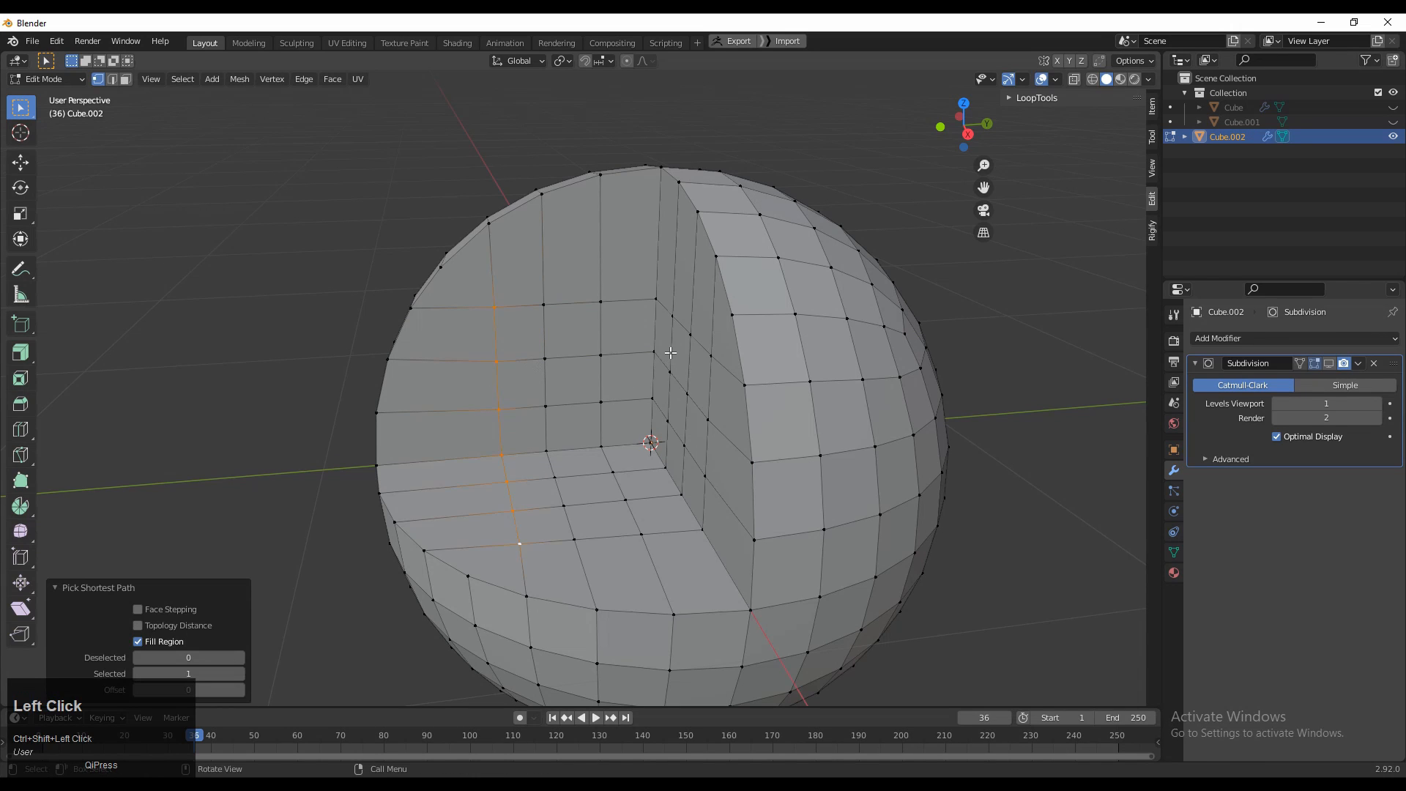
pyautogui.click(668, 353)
# Step: Straighten the middle vertex column down the Y-axis wall and across the floor by scaling it to 0 on Y
pyautogui.click(546, 311)
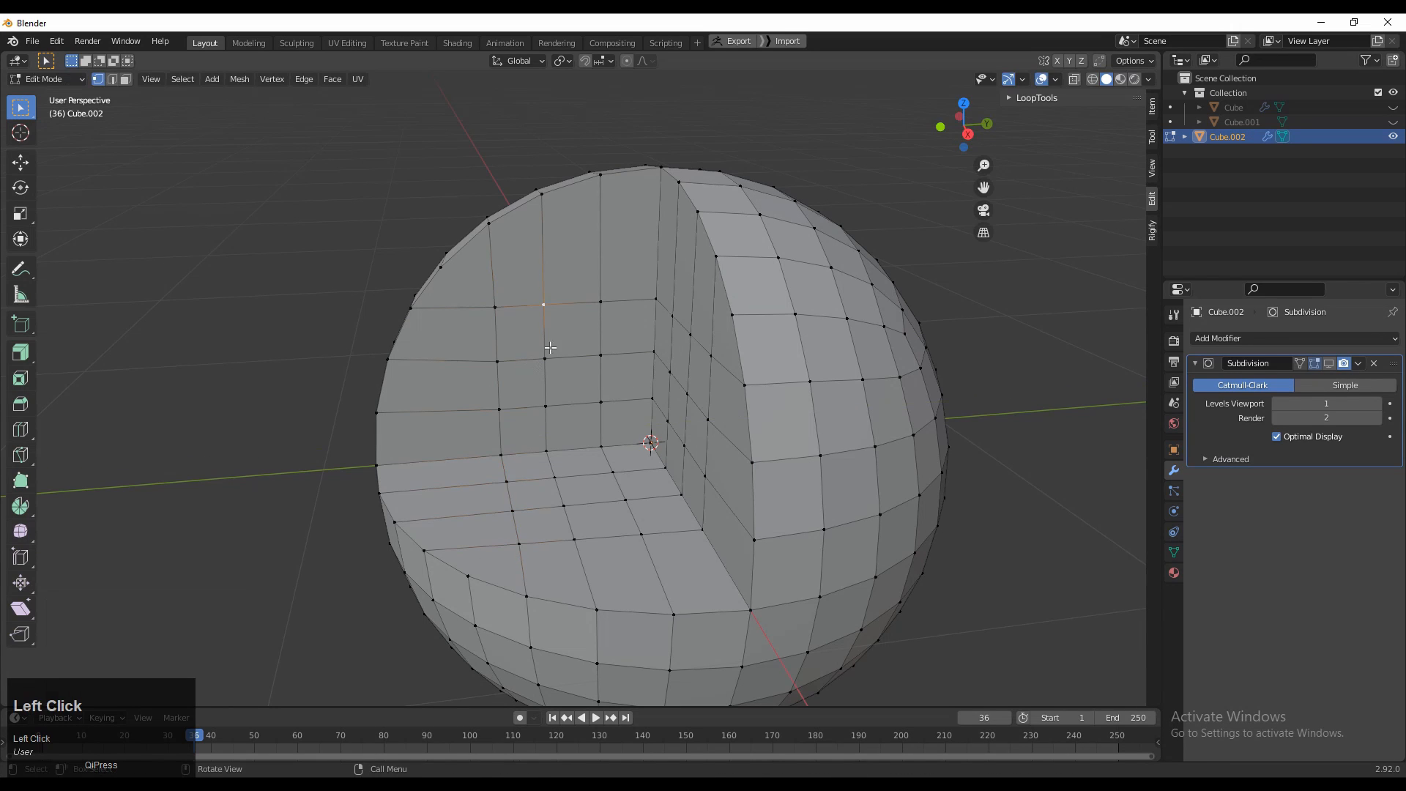
pyautogui.keyDown('ctrl'); pyautogui.keyDown('shift'); pyautogui.click(567, 539); pyautogui.keyUp('shift'); pyautogui.keyUp('ctrl')
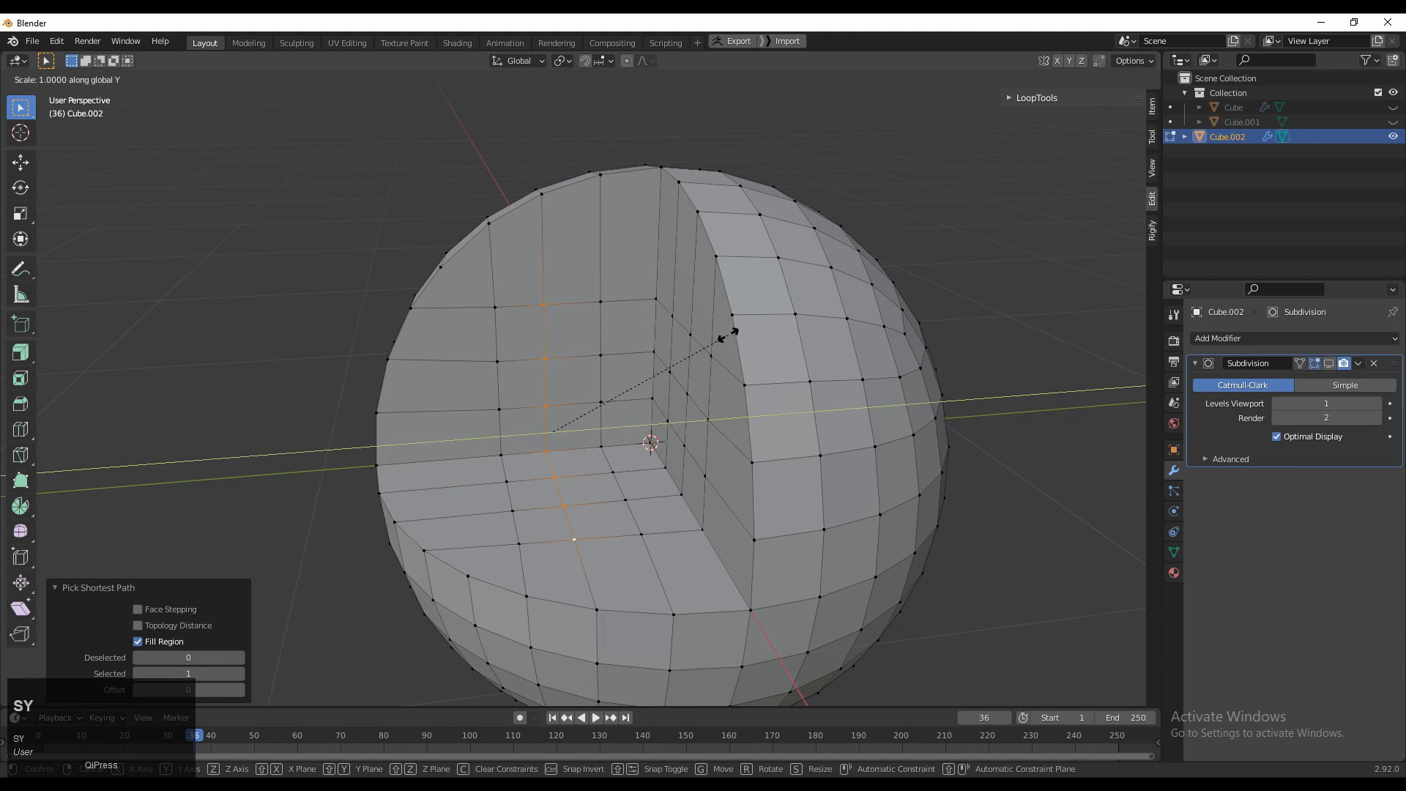
pyautogui.press('0')
pyautogui.click(543, 331)
# Step: Straighten the innermost vertex column down the Y-axis wall and across the floor by scaling it to 0 on Y
pyautogui.click(602, 302)
pyautogui.keyDown('ctrl'); pyautogui.keyDown('shift'); pyautogui.click(640, 533); pyautogui.keyUp('shift'); pyautogui.keyUp('ctrl')
pyautogui.press('s')
pyautogui.press('y')
pyautogui.press('0')
pyautogui.press('Return')
pyautogui.moveTo(696, 395); pyautogui.dragTo(819, 405, button='middle')
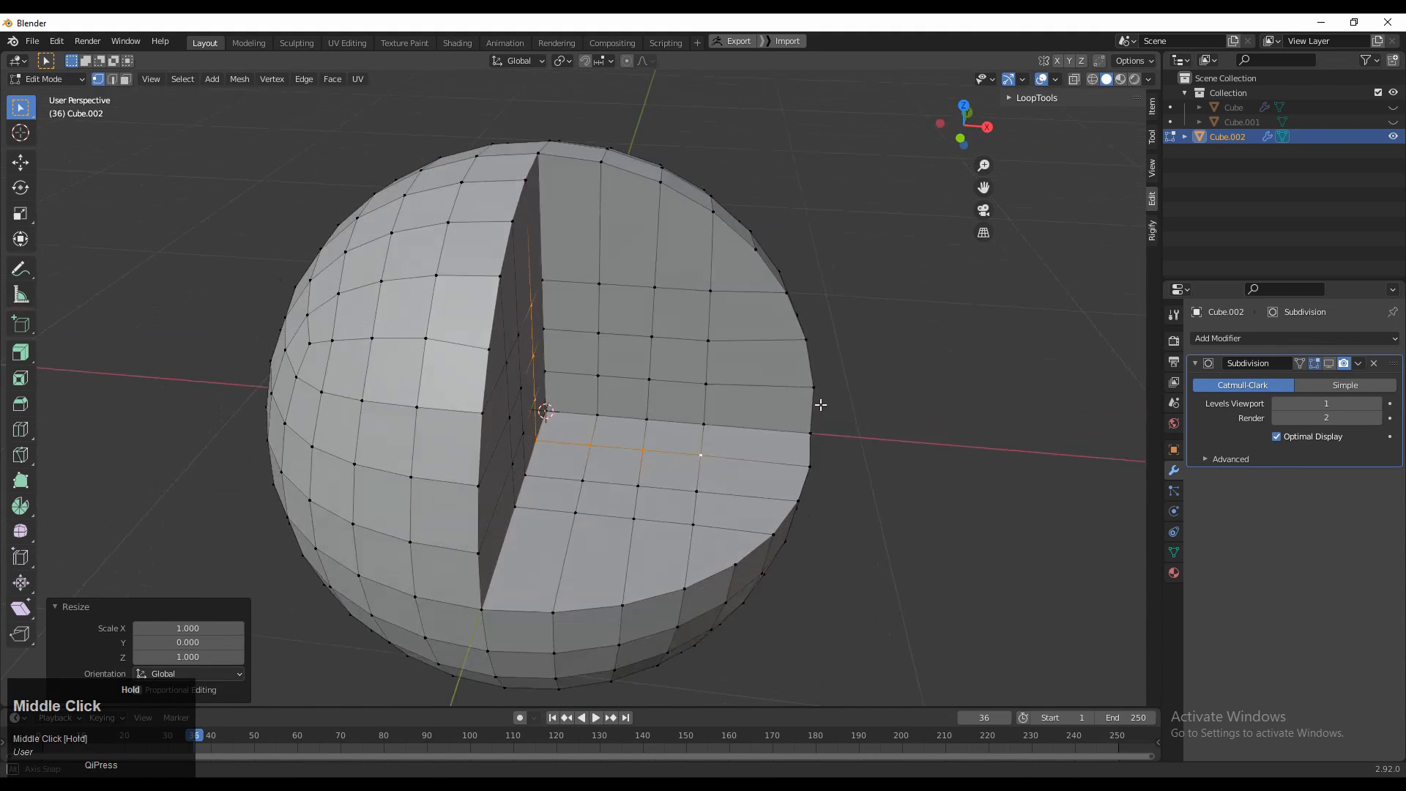
# Step: Straighten the outermost vertex column down the X-axis wall and across the floor by scaling it to 0 on X
pyautogui.click(717, 300)
pyautogui.keyDown('ctrl'); pyautogui.keyDown('shift'); pyautogui.click(692, 527); pyautogui.keyUp('shift'); pyautogui.keyUp('ctrl')
pyautogui.press('s')
pyautogui.press('x')
pyautogui.press('0')
pyautogui.click(879, 314)
# Step: Straighten the middle vertex column down the X-axis wall and across the floor by scaling it to 0 on X
pyautogui.click(660, 297)
pyautogui.keyDown('ctrl'); pyautogui.keyDown('shift'); pyautogui.click(628, 519); pyautogui.keyUp('shift'); pyautogui.keyUp('ctrl')
pyautogui.press('s')
pyautogui.press('x')
pyautogui.press('0')
pyautogui.press('Return')
# Step: Straighten the innermost vertex column down the X-axis wall and across the floor by scaling it to 0 on X
pyautogui.click(605, 293)
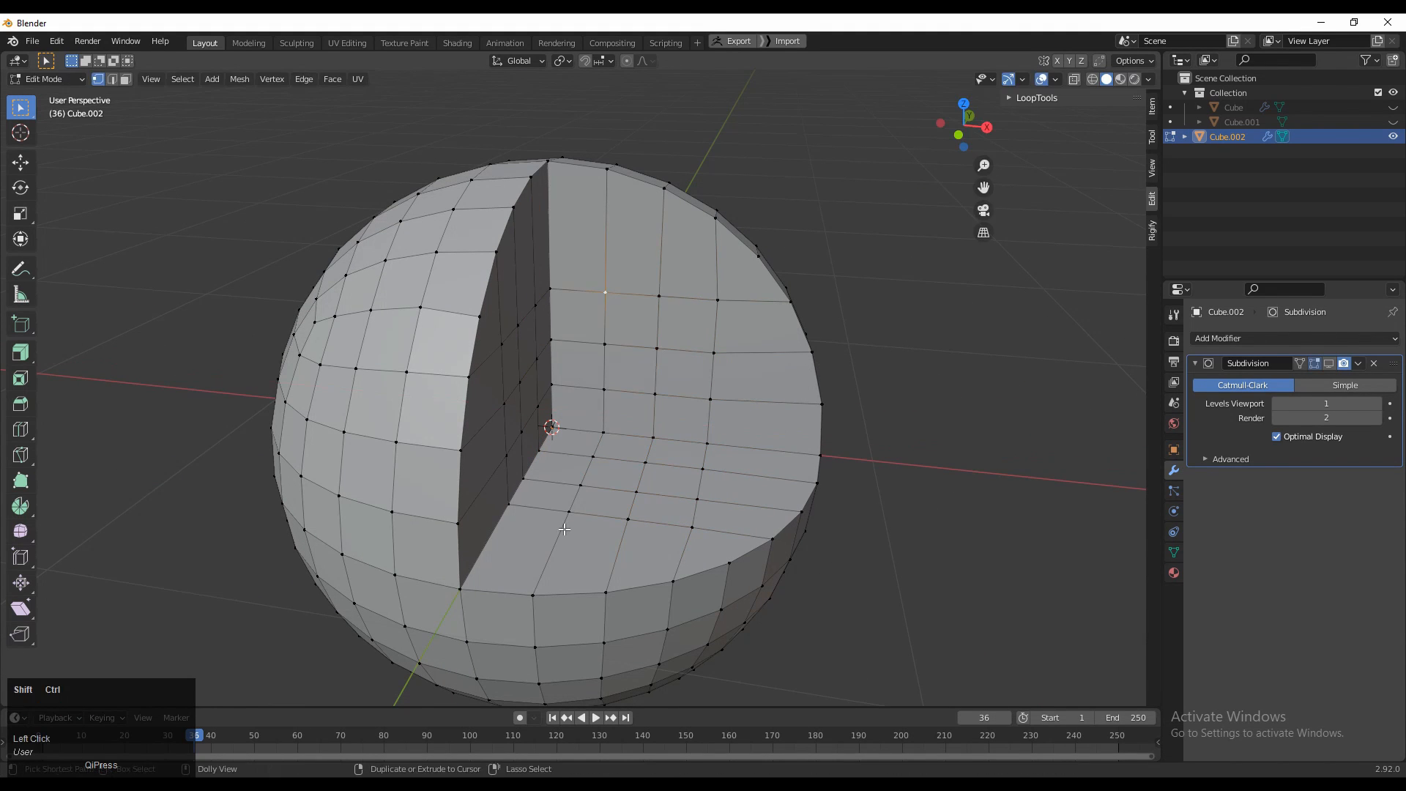
pyautogui.keyDown('ctrl'); pyautogui.keyDown('shift'); pyautogui.click(569, 511); pyautogui.keyUp('shift'); pyautogui.keyUp('ctrl')
pyautogui.press('s')
pyautogui.press('x')
pyautogui.press('0')
pyautogui.click(963, 320)
# Step: Edge-slide the outermost vertex column of the X-axis wall and floor by a factor of about 0.154
pyautogui.moveTo(743, 366); pyautogui.dragTo(773, 344, button='middle')
pyautogui.click(697, 290)
pyautogui.keyDown('ctrl'); pyautogui.keyDown('shift'); pyautogui.click(723, 496); pyautogui.keyUp('shift'); pyautogui.keyUp('ctrl')
pyautogui.click(964, 128)
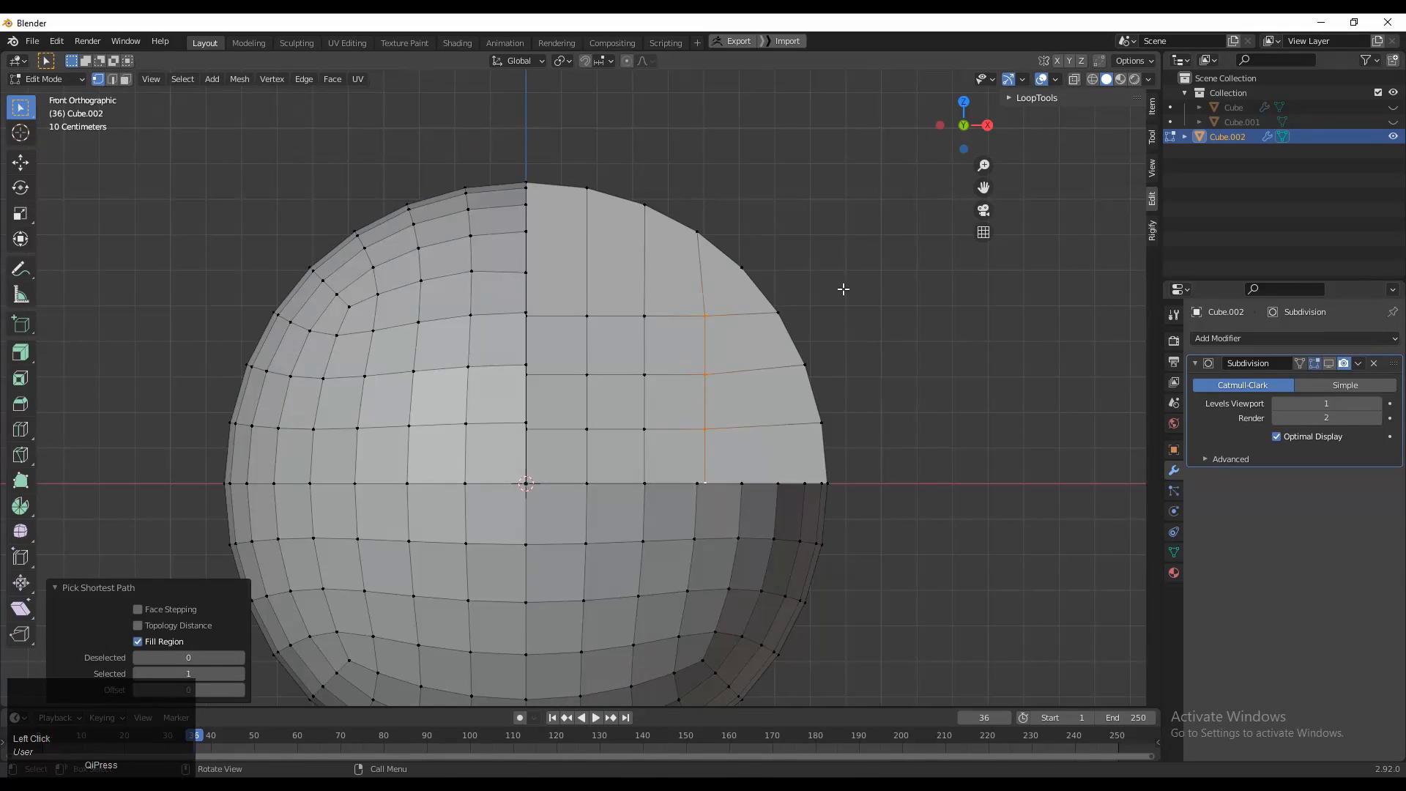
pyautogui.press('g')
pyautogui.press('g')
pyautogui.click(830, 289)
# Step: Select all faces of the notch's two walls and floor and inset them together by about 0.03 m
pyautogui.scroll(-3, 831, 289)
pyautogui.moveTo(830, 289); pyautogui.dragTo(778, 370, button='middle')
pyautogui.click(958, 134)
pyautogui.scroll(3, 681, 323)
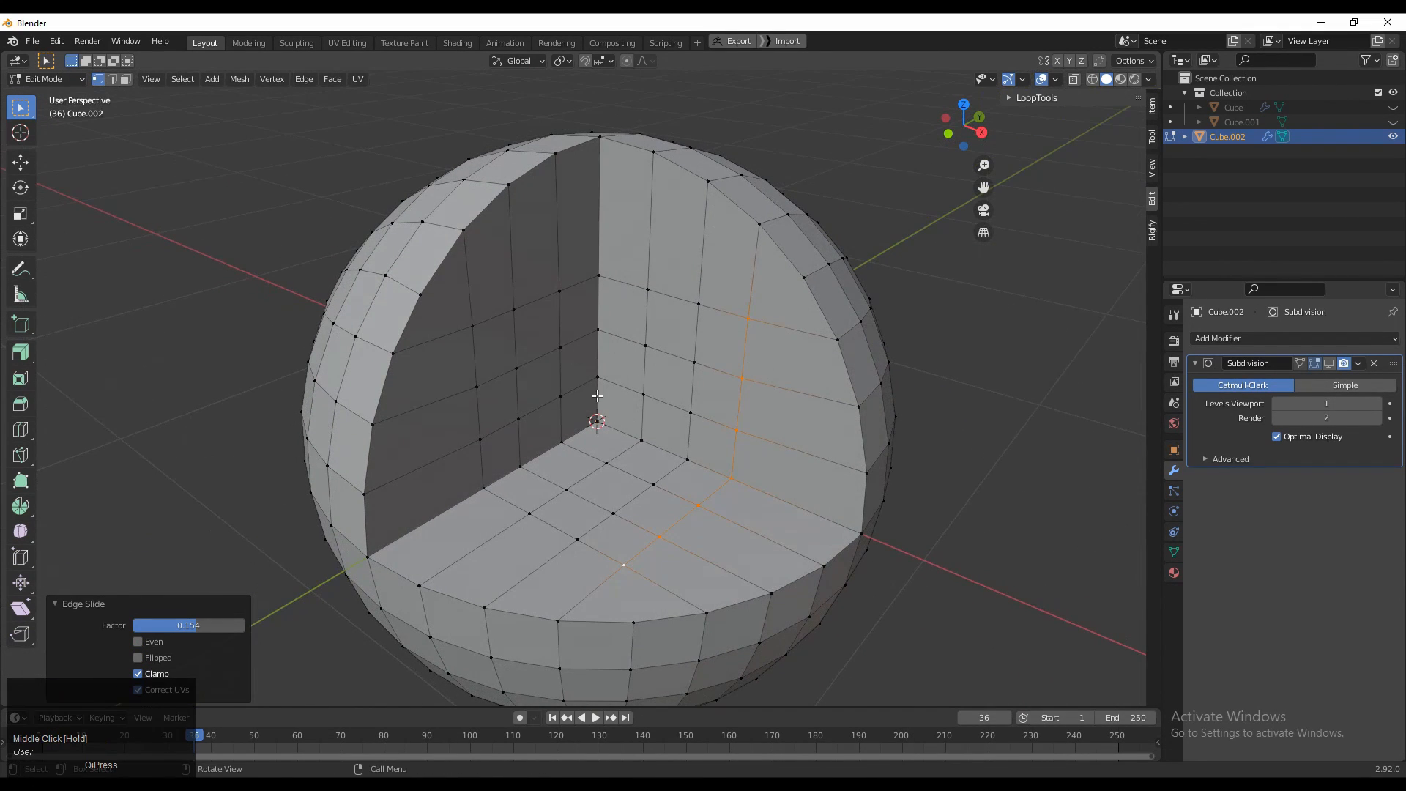
pyautogui.moveTo(598, 396); pyautogui.dragTo(600, 437, button='middle')
pyautogui.press('3')
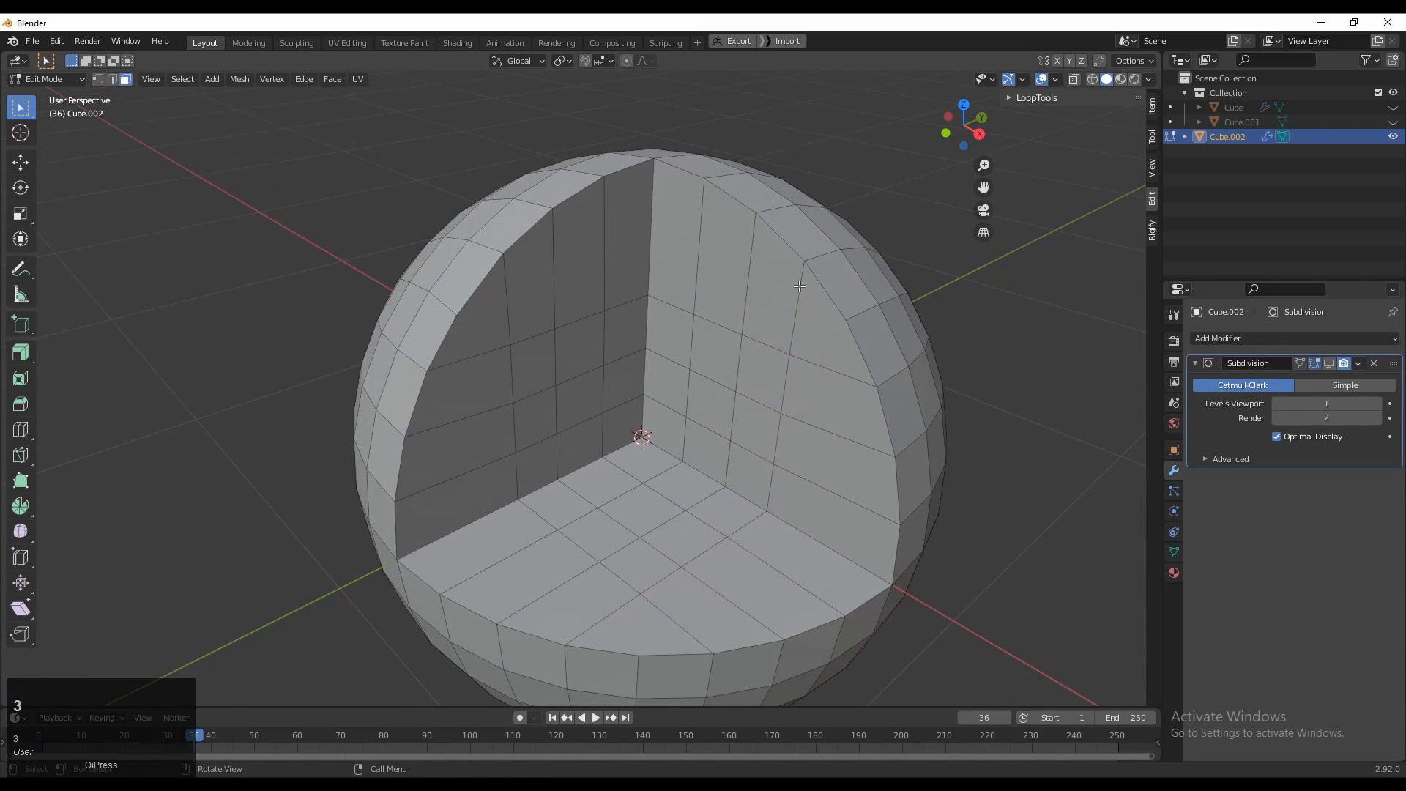
pyautogui.moveTo(568, 530); pyautogui.dragTo(525, 571)
pyautogui.keyDown('shift'); pyautogui.moveTo(531, 358); pyautogui.dragTo(476, 480); pyautogui.keyUp('shift')
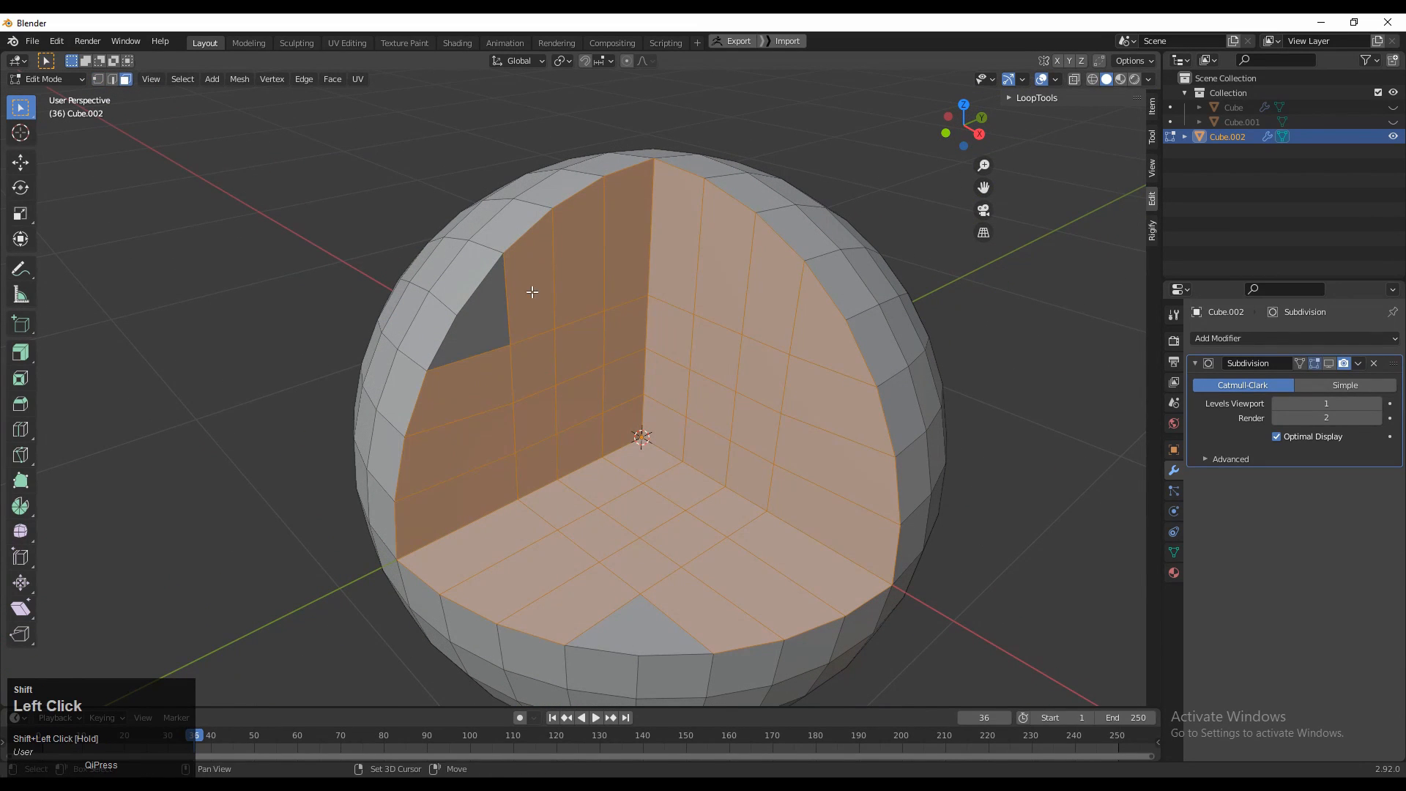
pyautogui.keyDown('ctrl'); pyautogui.moveTo(590, 552); pyautogui.dragTo(663, 515, button='middle'); pyautogui.keyUp('ctrl')
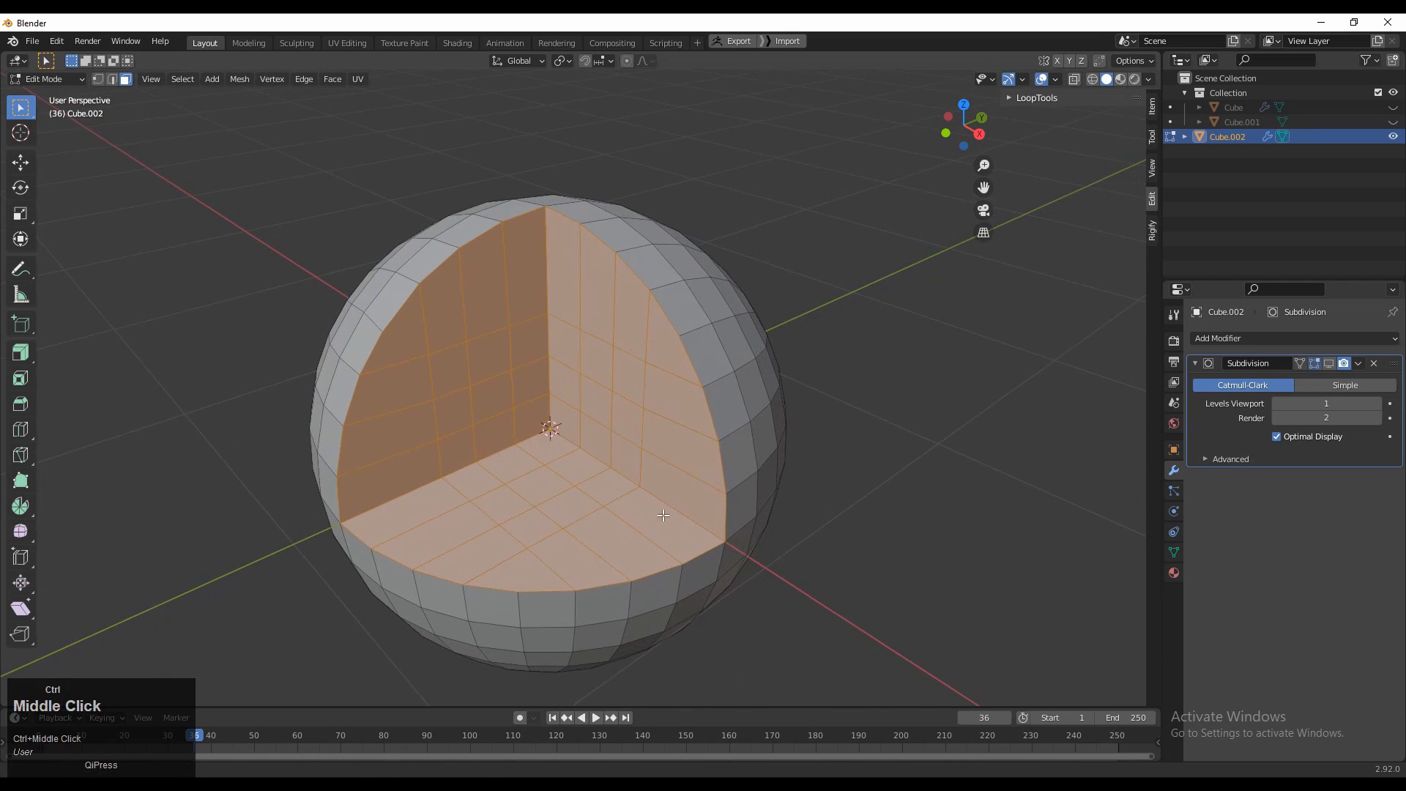
pyautogui.press('i')
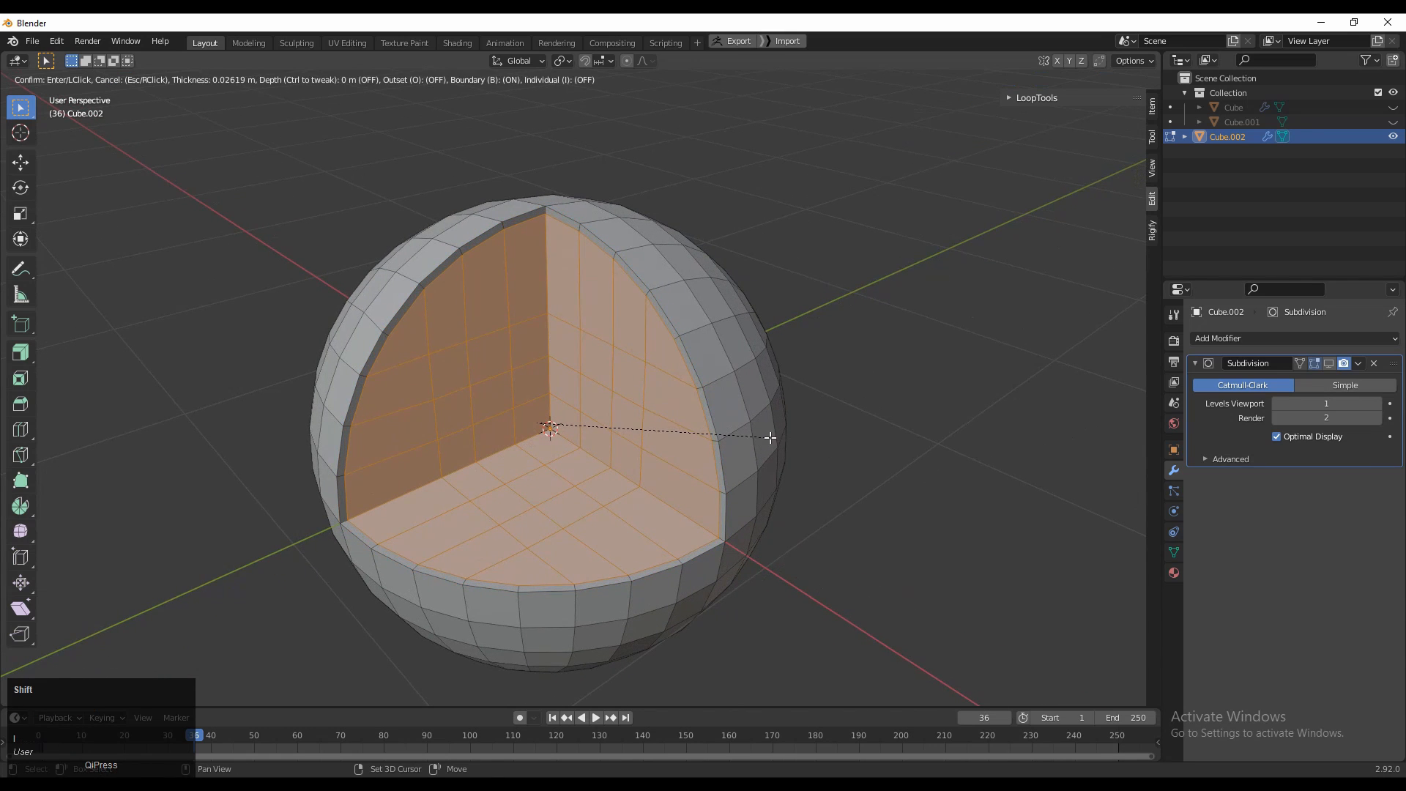
pyautogui.click(791, 450)
pyautogui.moveTo(791, 452); pyautogui.dragTo(882, 483, button='middle')
# Step: Preview the Subdivision modifier on the sphere in Object Mode, hide it again and return to Edit Mode
pyautogui.press('Tab')
pyautogui.click(1329, 363)
pyautogui.moveTo(456, 481); pyautogui.dragTo(392, 438, button='middle')
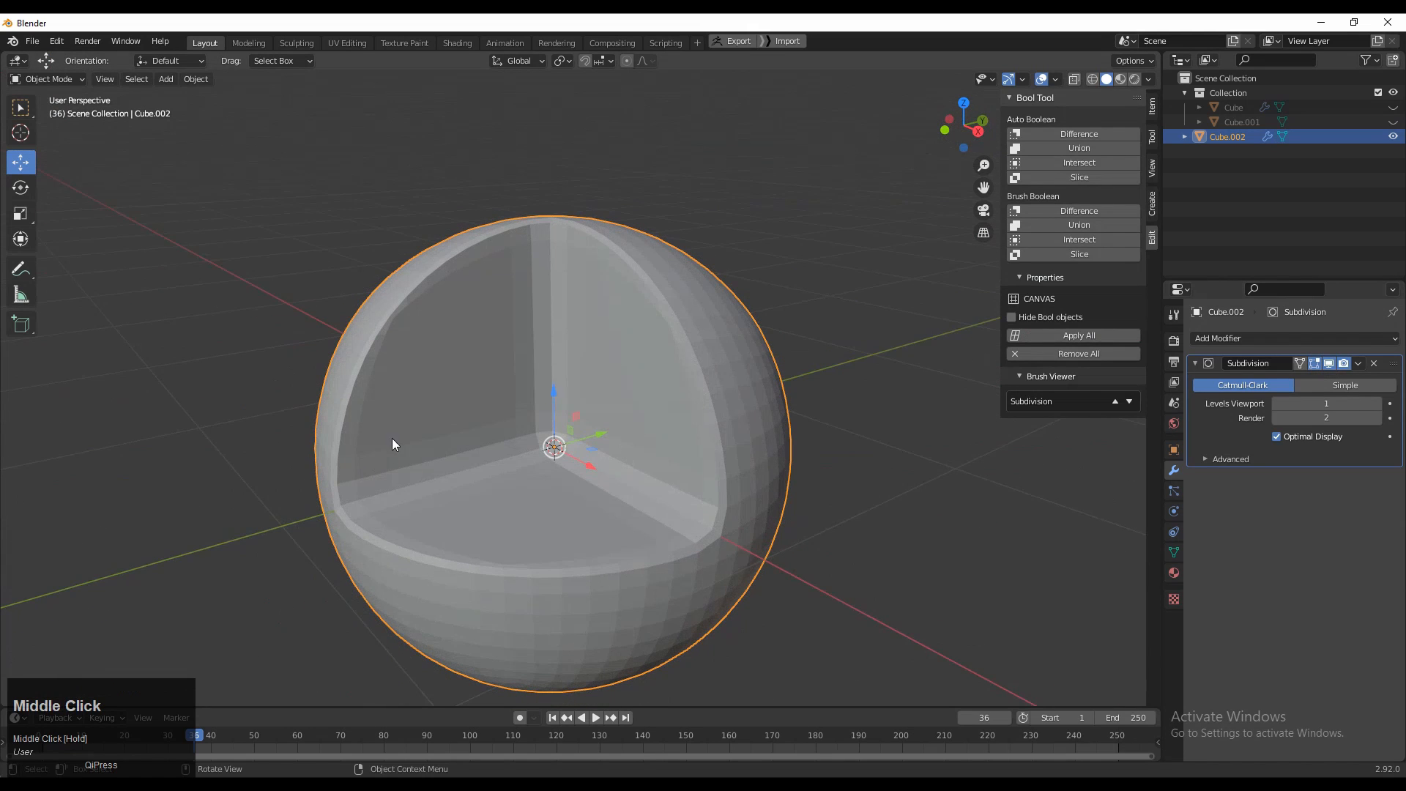
pyautogui.click(1330, 364)
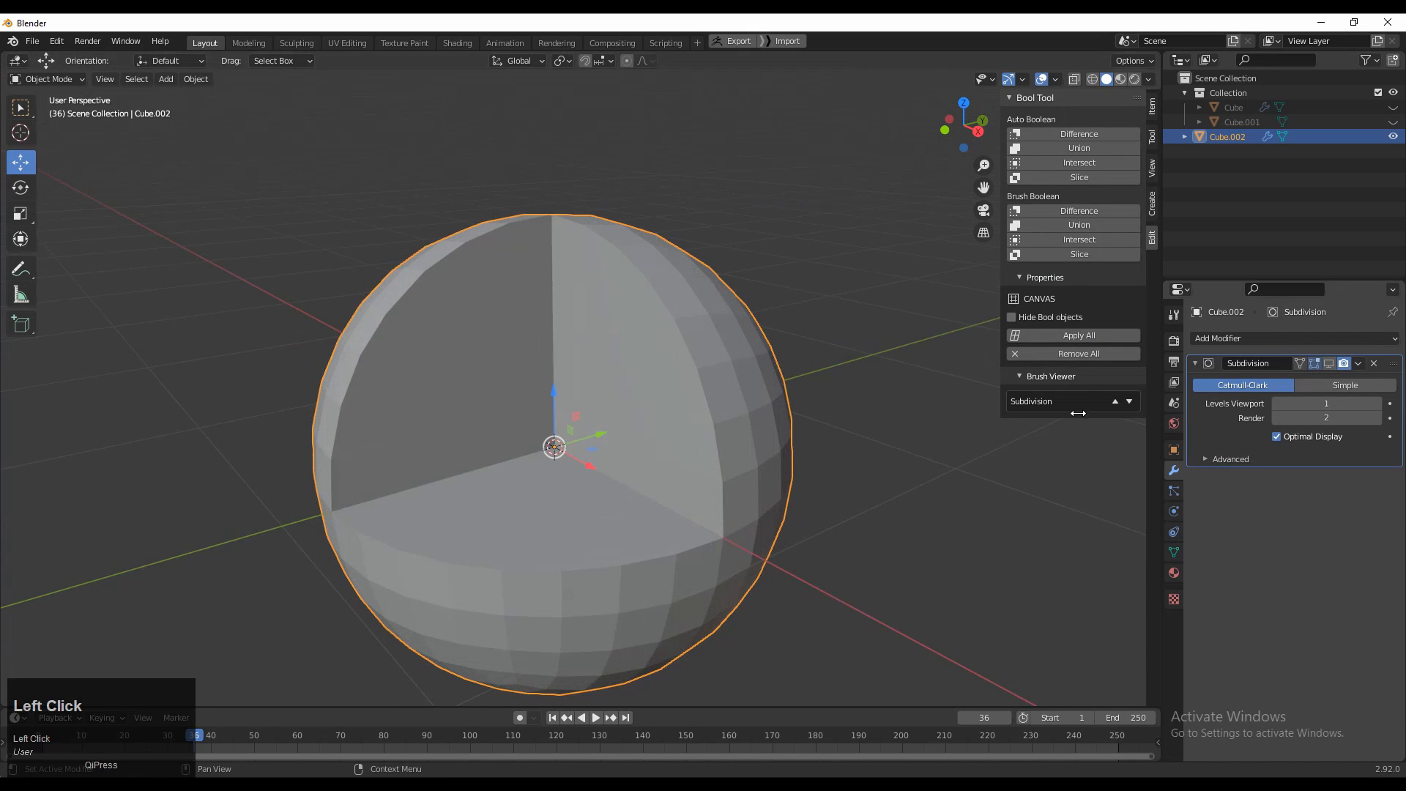
pyautogui.press('Tab')
# Step: Add loop cuts around the sphere beside the Y-axis wall's rim and just below the floor's rim, each with factor -0.7
pyautogui.moveTo(404, 444); pyautogui.dragTo(510, 348, button='middle')
pyautogui.hotkey('ctrl', 'r')
pyautogui.click(527, 323)
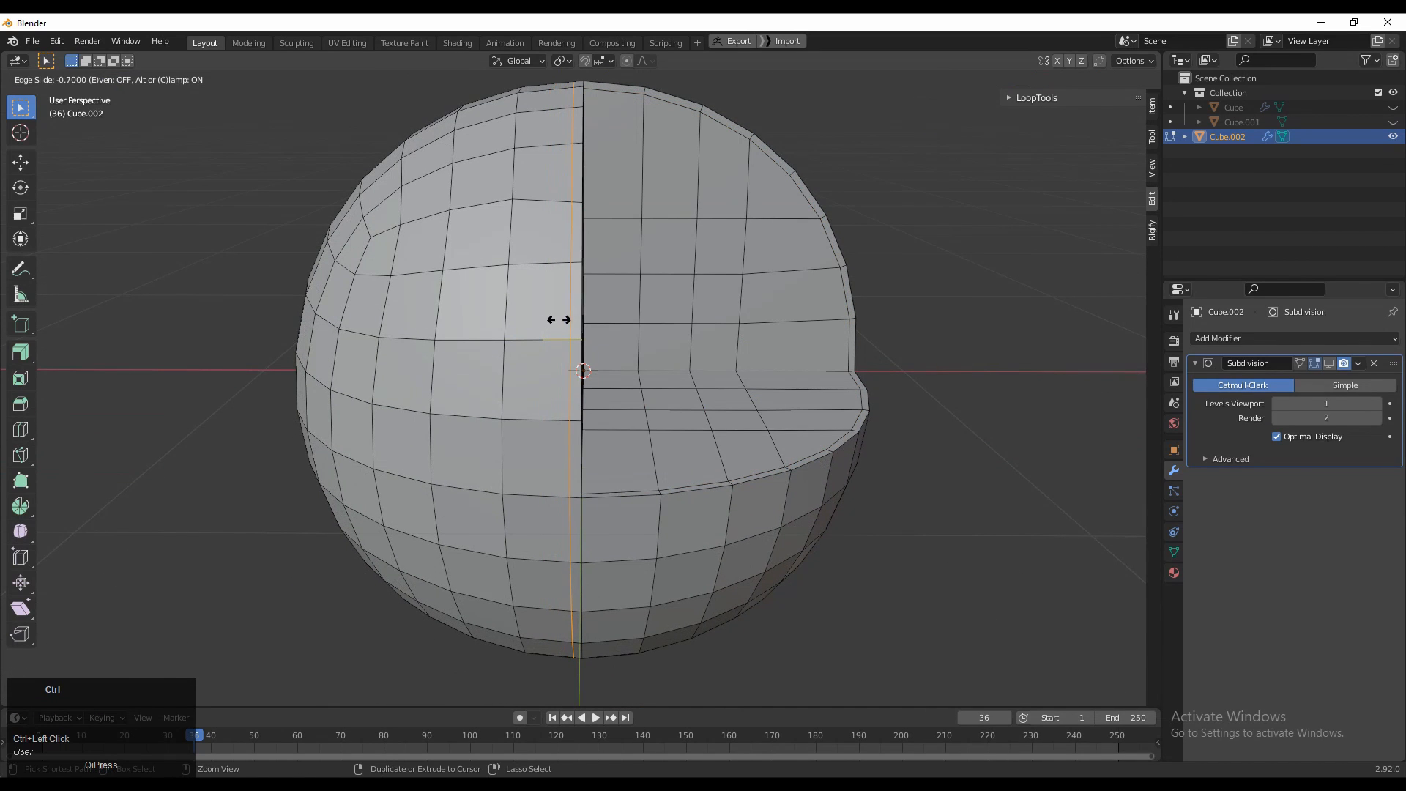
pyautogui.click(559, 319)
pyautogui.moveTo(559, 320); pyautogui.dragTo(560, 371, button='middle')
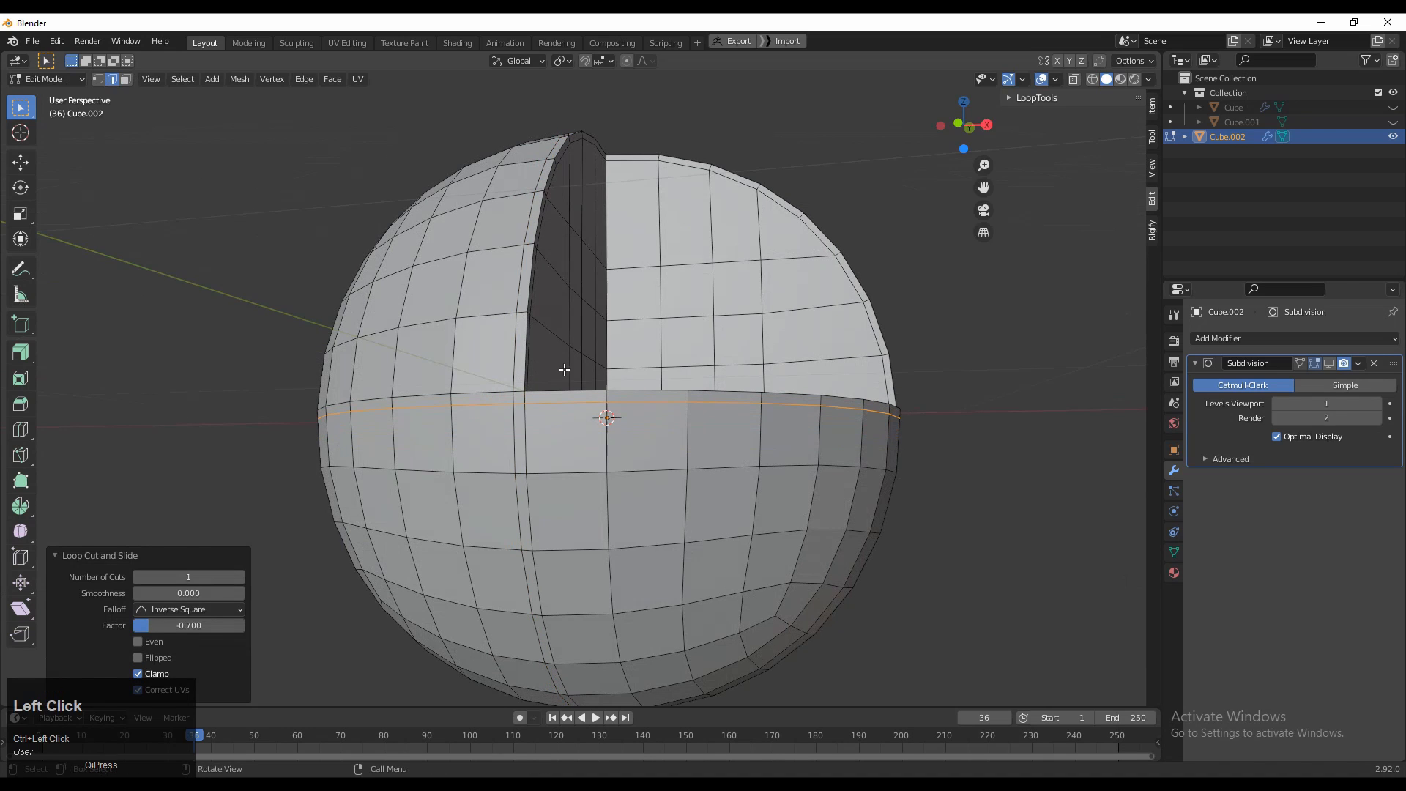
# Step: Add a loop cut around the sphere beside the X-axis wall's rim with a factor of 0.7
pyautogui.moveTo(564, 370); pyautogui.dragTo(465, 435, button='middle')
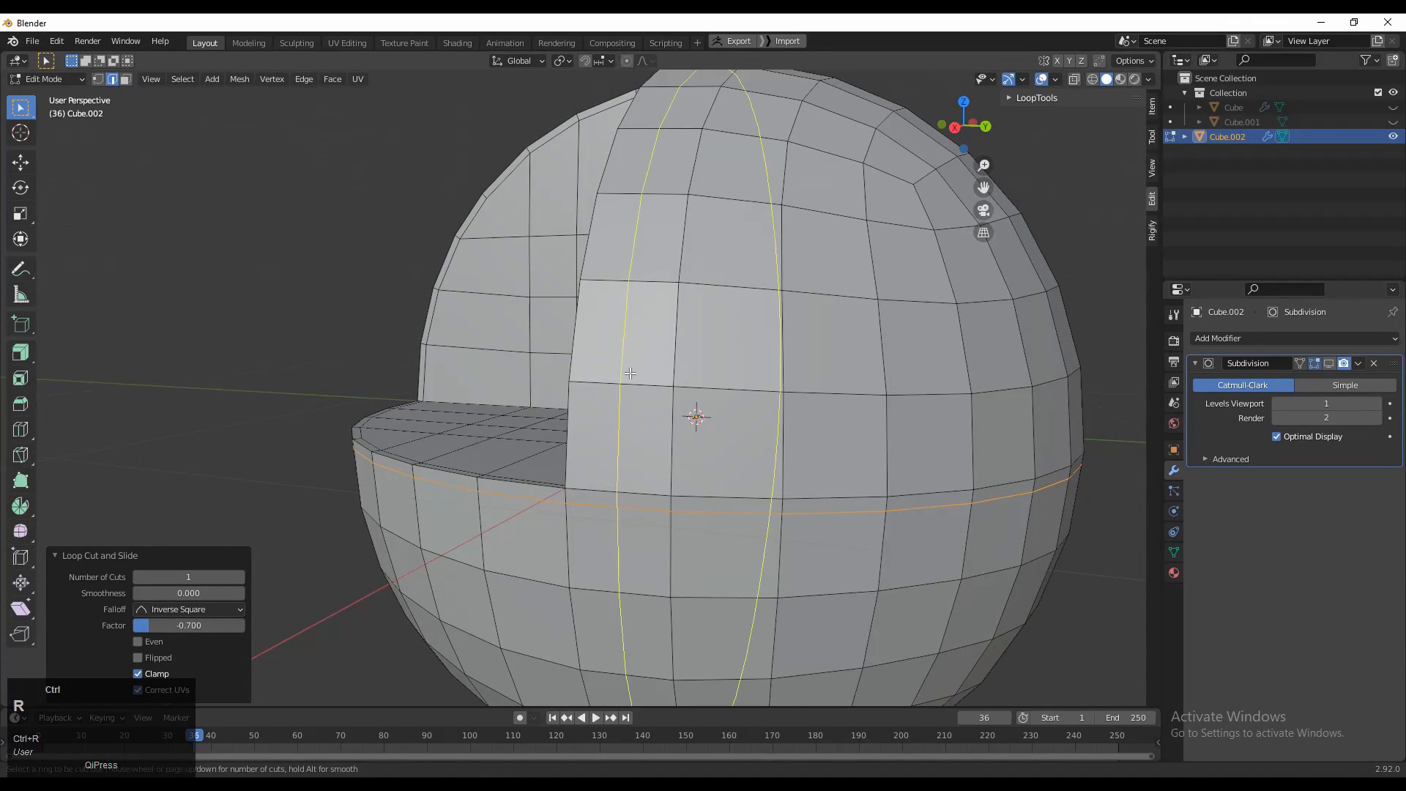
pyautogui.click(630, 373)
pyautogui.click(595, 357)
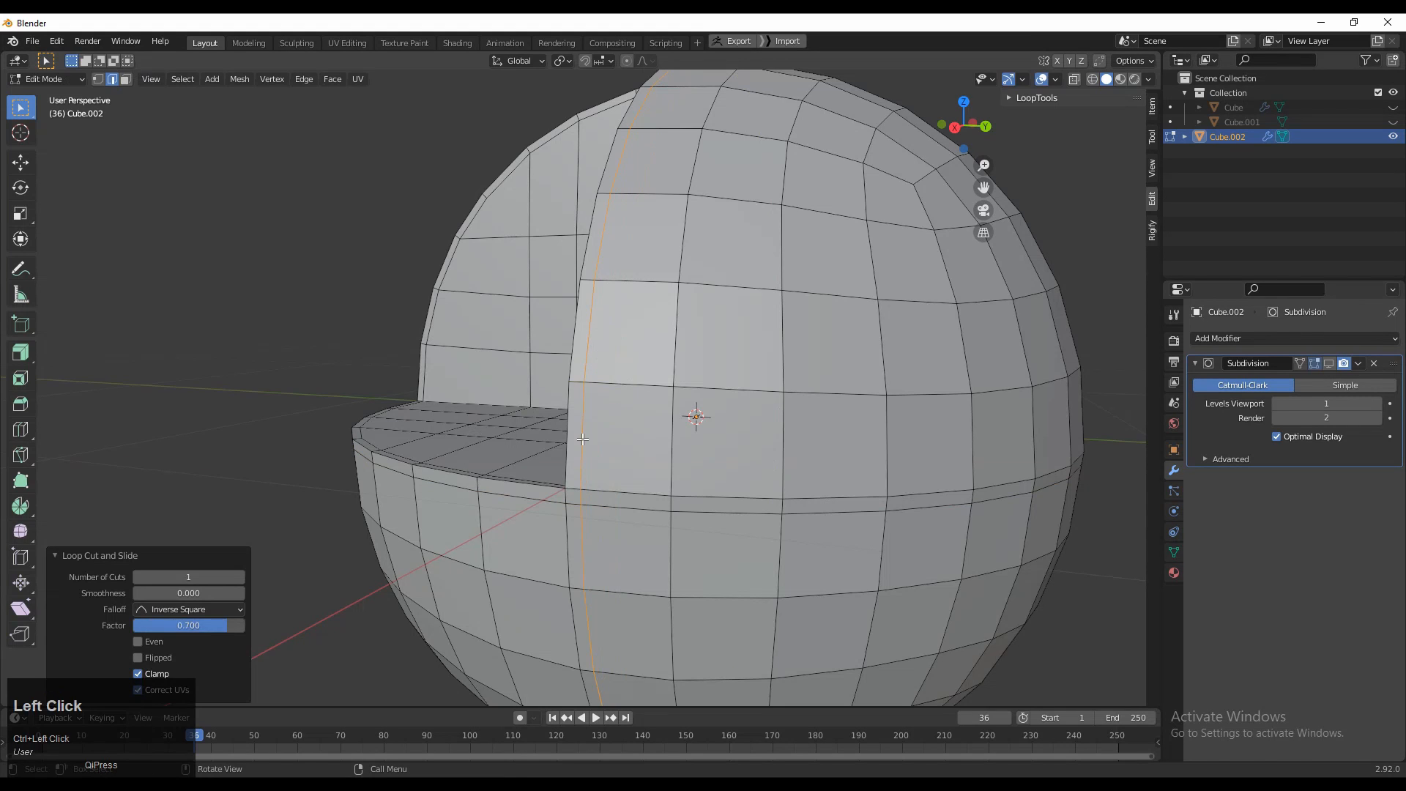
# Step: Connect the notch's outer corner vertices diagonally to the nearest crossings of the new support loops
pyautogui.moveTo(521, 372); pyautogui.dragTo(526, 335, button='middle')
pyautogui.click(531, 350)
pyautogui.keyDown('shift'); pyautogui.click(512, 371); pyautogui.keyUp('shift')
pyautogui.rightClick(443, 165)
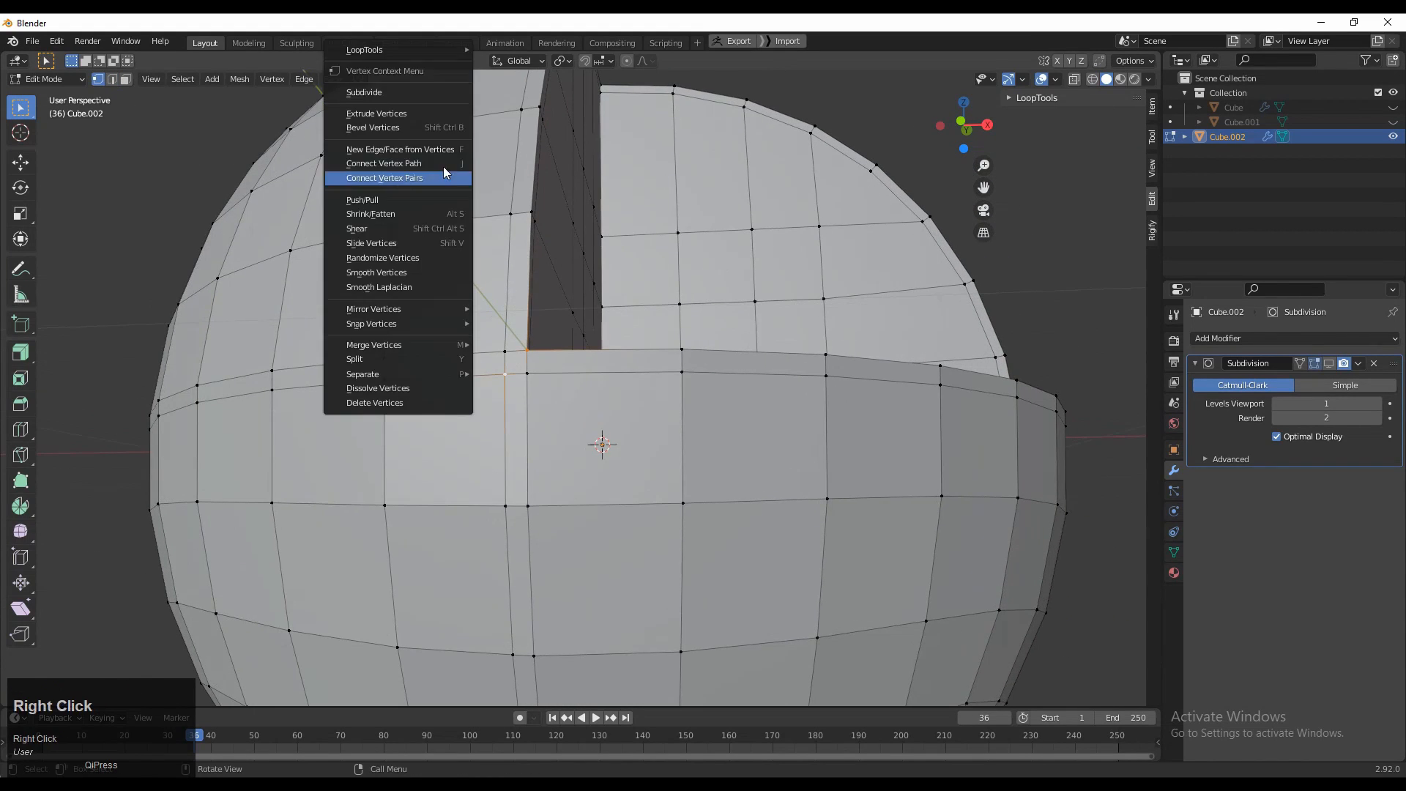
pyautogui.click(443, 166)
pyautogui.keyDown('ctrl'); pyautogui.moveTo(442, 165); pyautogui.dragTo(446, 370, button='middle'); pyautogui.keyUp('ctrl')
pyautogui.moveTo(463, 165); pyautogui.dragTo(473, 315, button='middle')
pyautogui.keyDown('ctrl'); pyautogui.moveTo(570, 399); pyautogui.dragTo(602, 147, button='middle'); pyautogui.keyUp('ctrl')
pyautogui.keyDown('shift'); pyautogui.moveTo(602, 147); pyautogui.dragTo(578, 290, button='middle'); pyautogui.keyUp('shift')
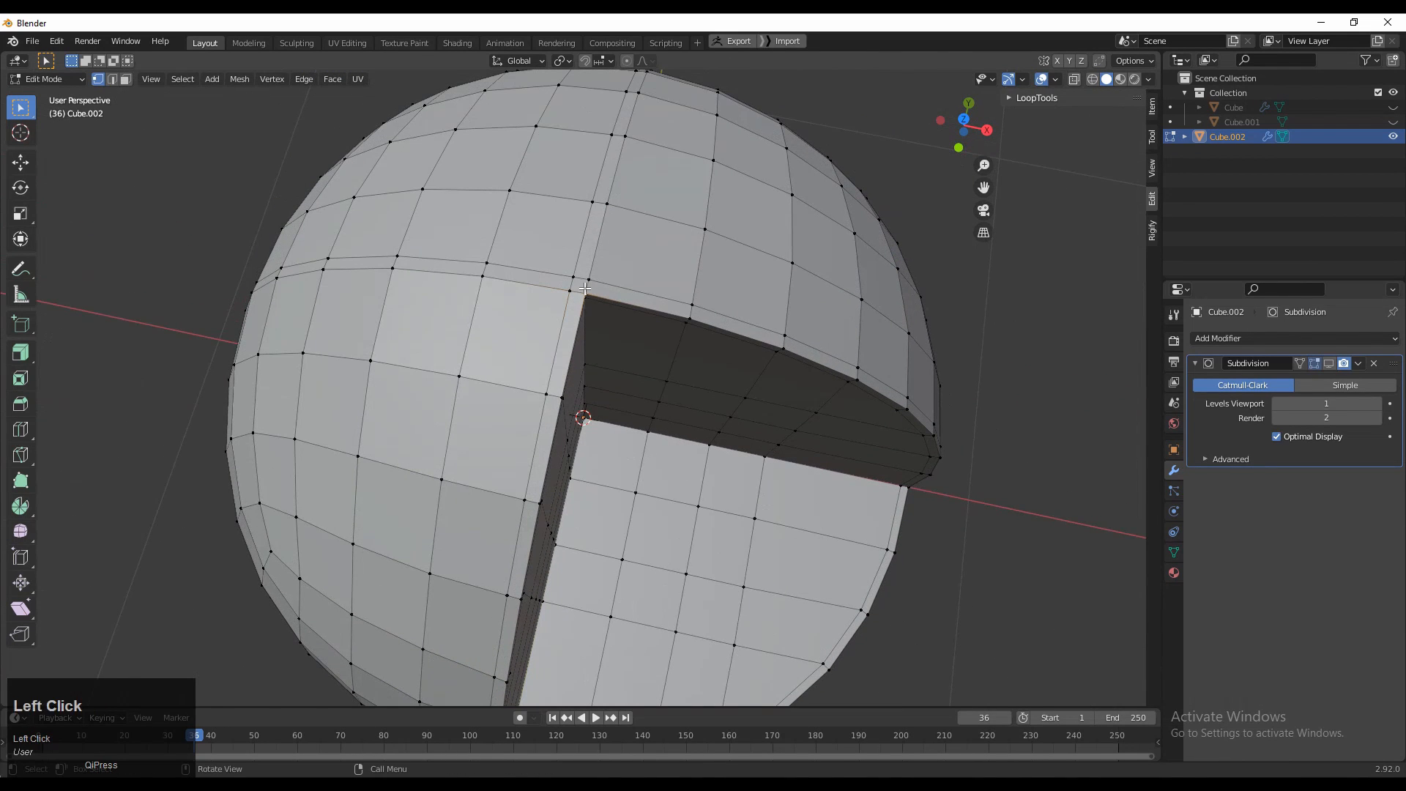
# Step: Dissolve the original edge loops that continue over the sphere from the notch's top and Y-axis corners
pyautogui.press('2')
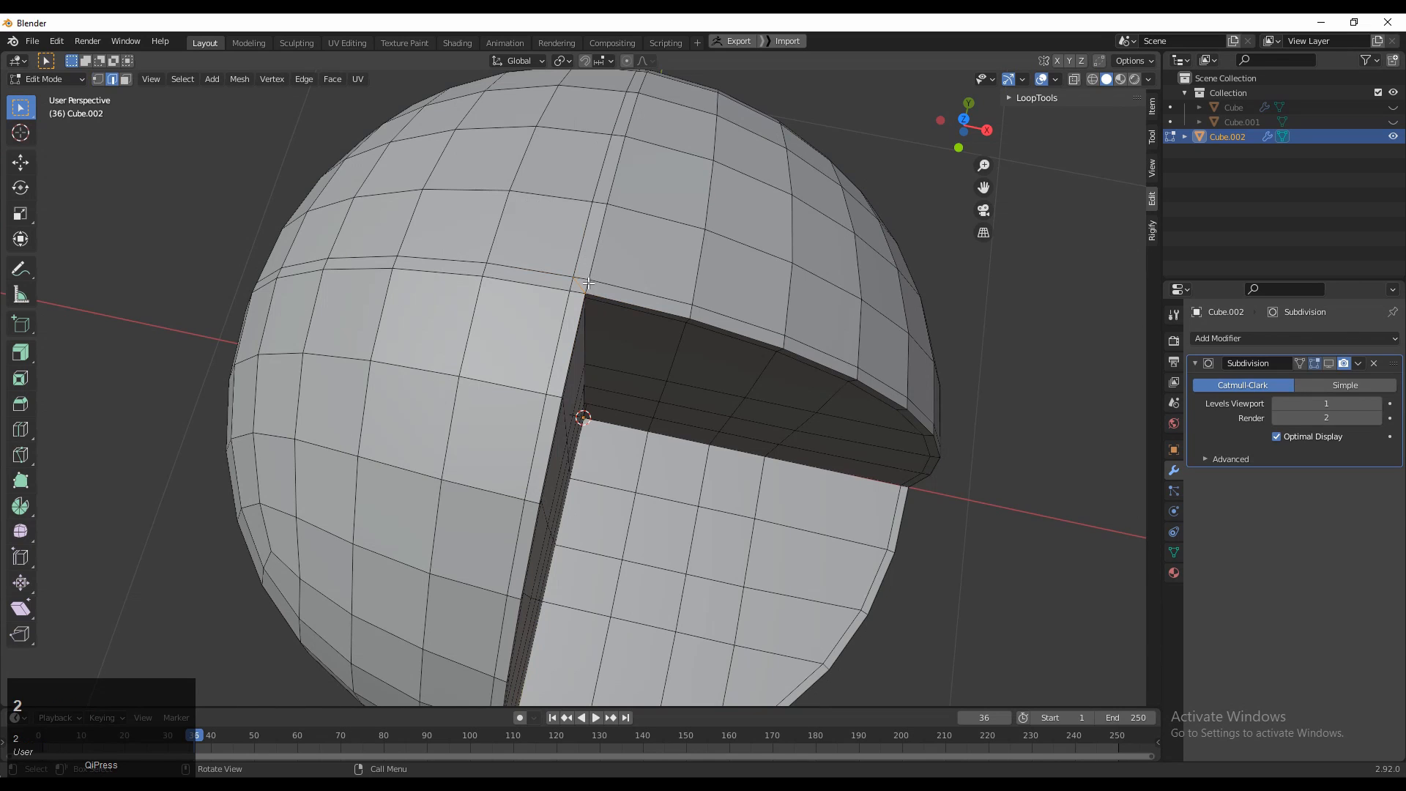
pyautogui.keyDown('alt'); pyautogui.click(599, 244); pyautogui.keyUp('alt')
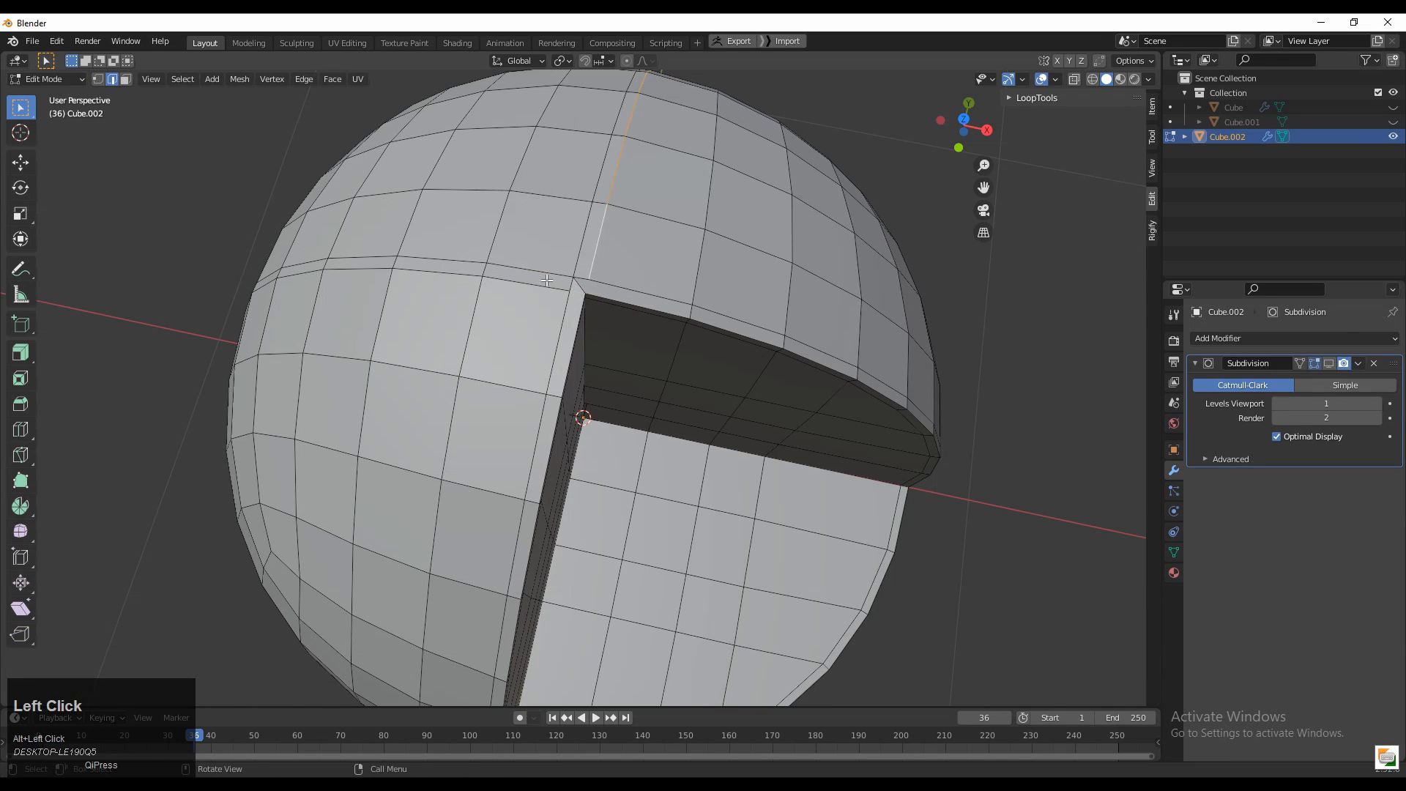
pyautogui.moveTo(539, 490); pyautogui.dragTo(473, 302, button='middle')
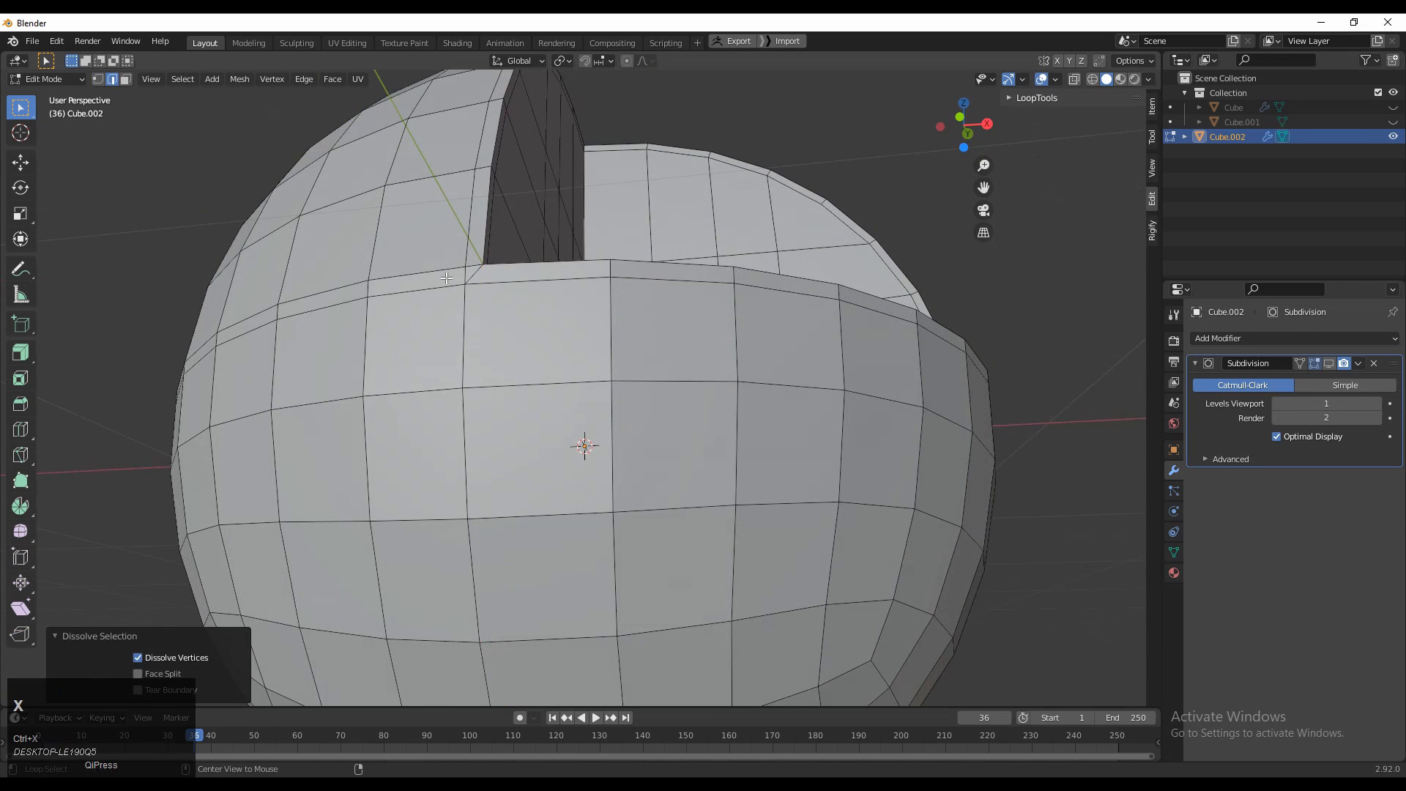
pyautogui.hotkey('ctrl', 'x')
# Step: Dissolve the original edge loop that runs down the sphere from the notch's X-axis corner
pyautogui.moveTo(740, 395); pyautogui.dragTo(613, 432, button='middle')
pyautogui.keyDown('ctrl'); pyautogui.moveTo(612, 433); pyautogui.dragTo(681, 456, button='middle'); pyautogui.keyUp('ctrl')
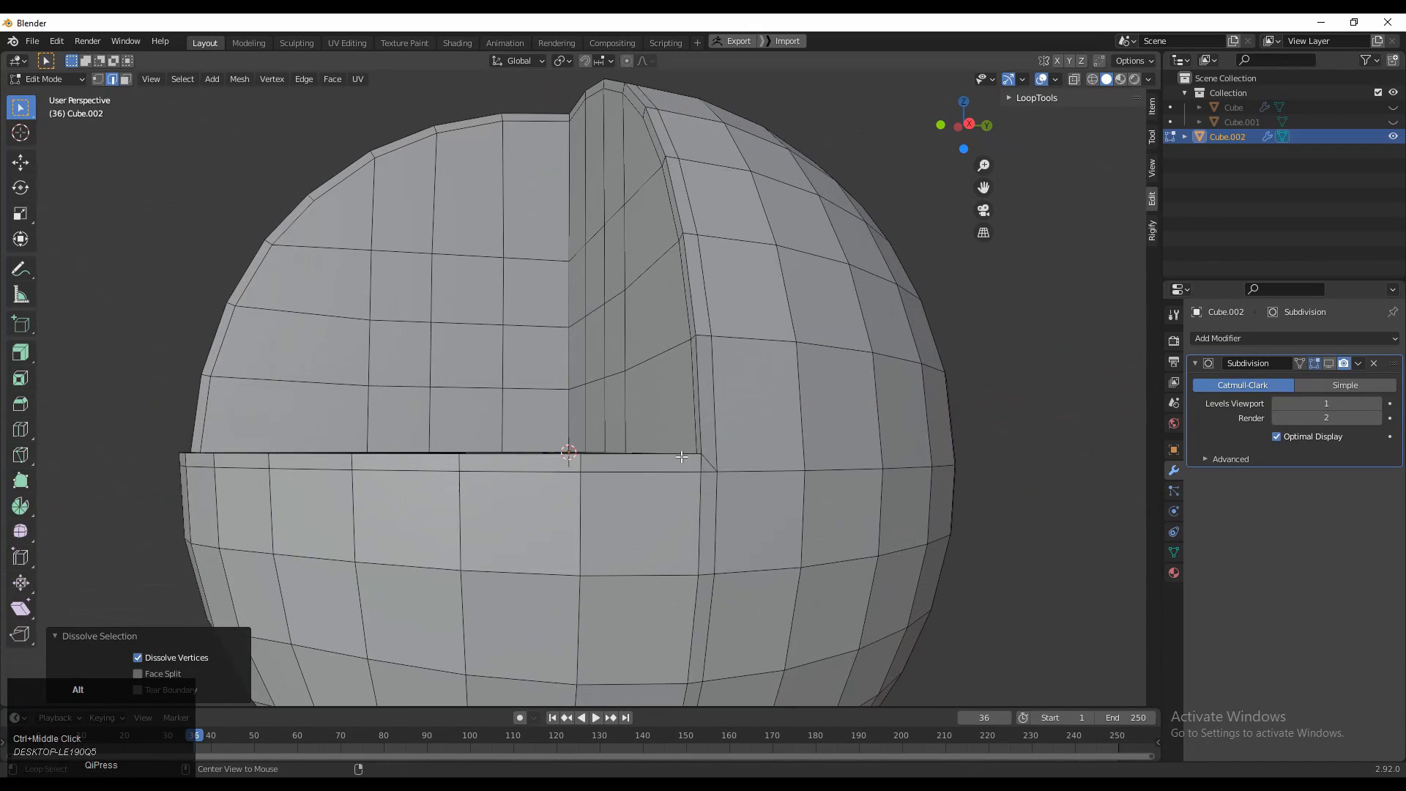
pyautogui.keyDown('alt'); pyautogui.click(694, 476); pyautogui.keyUp('alt')
pyautogui.hotkey('ctrl', 'x')
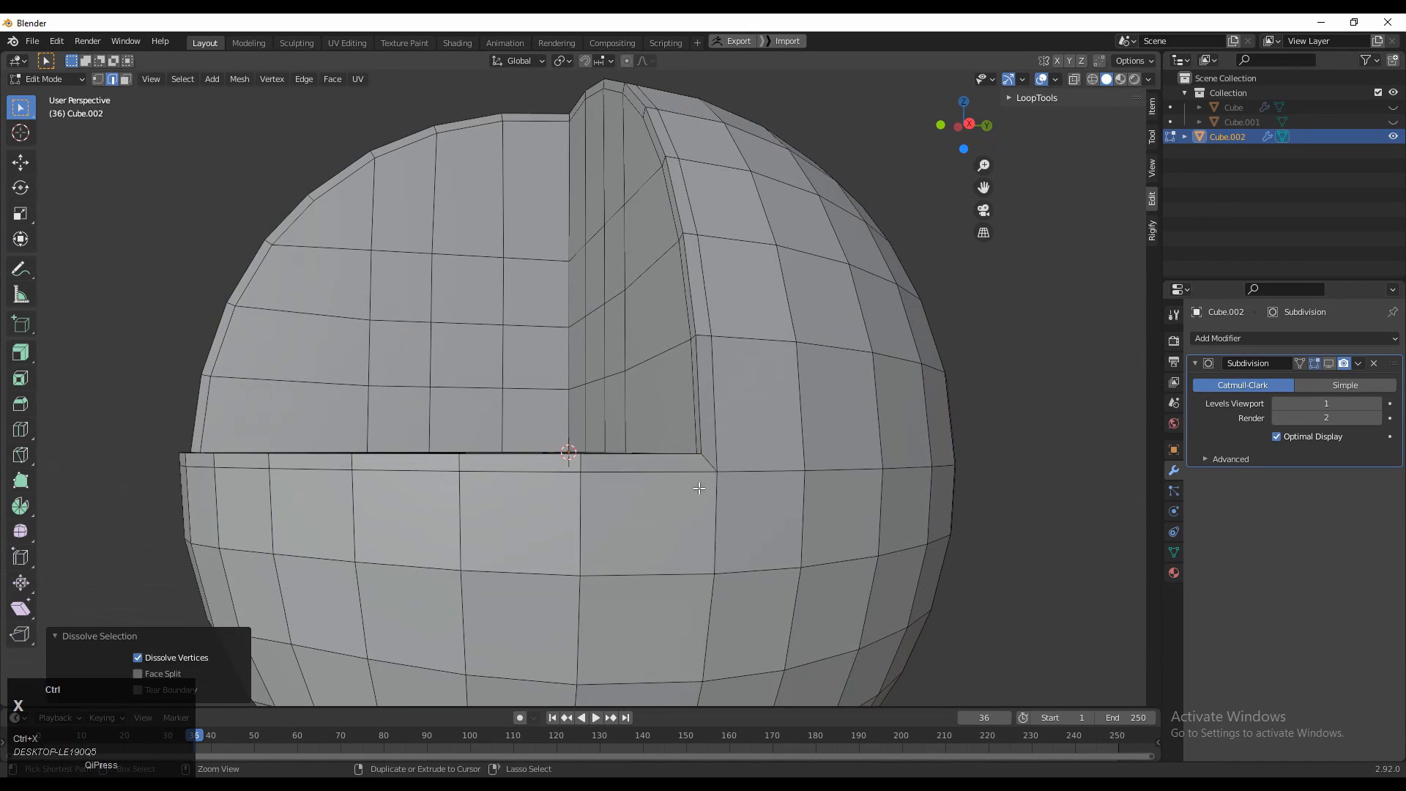
pyautogui.moveTo(675, 352); pyautogui.dragTo(626, 411, button='middle')
# Step: Return to Object Mode and enable the Subdivision modifier's display in the viewport
pyautogui.press('Tab')
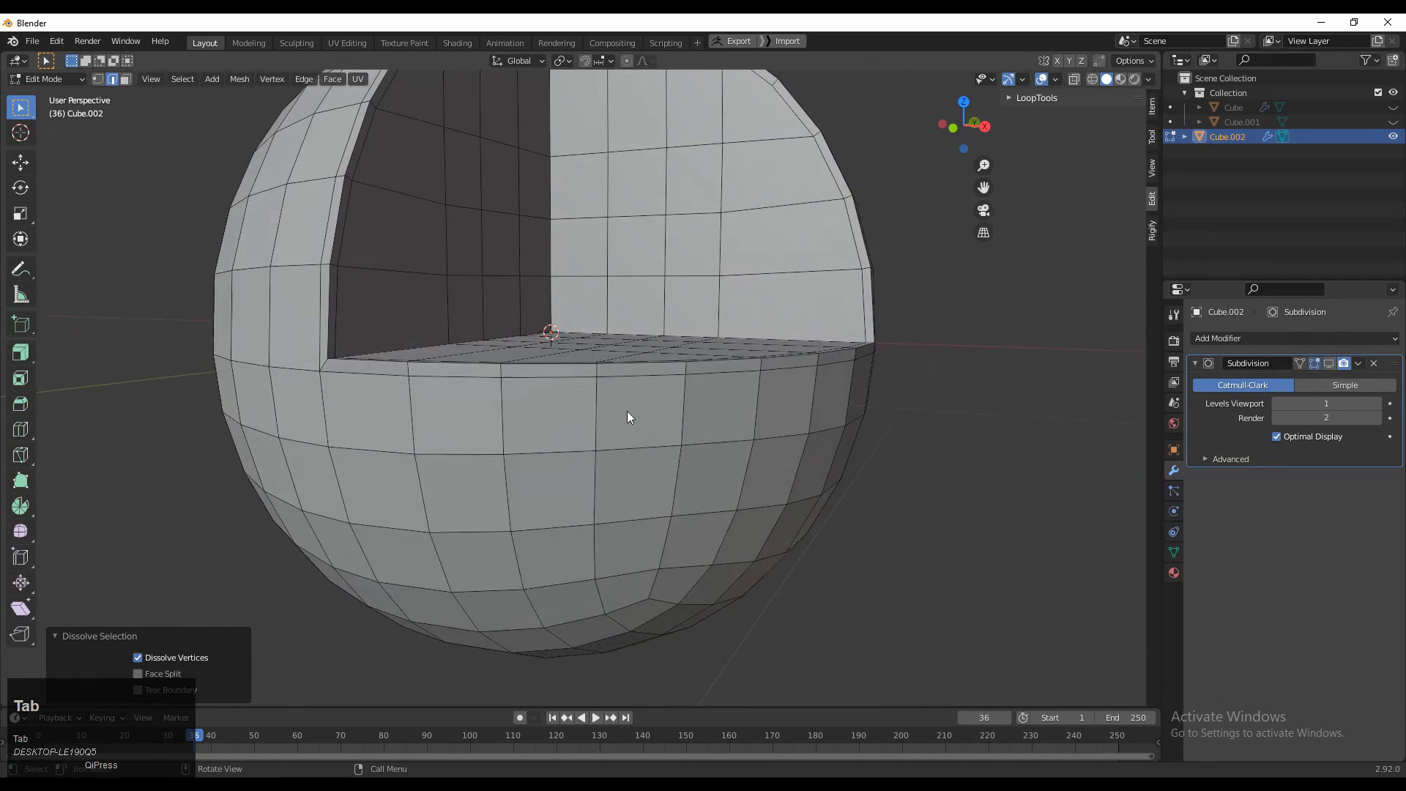
pyautogui.click(1327, 363)
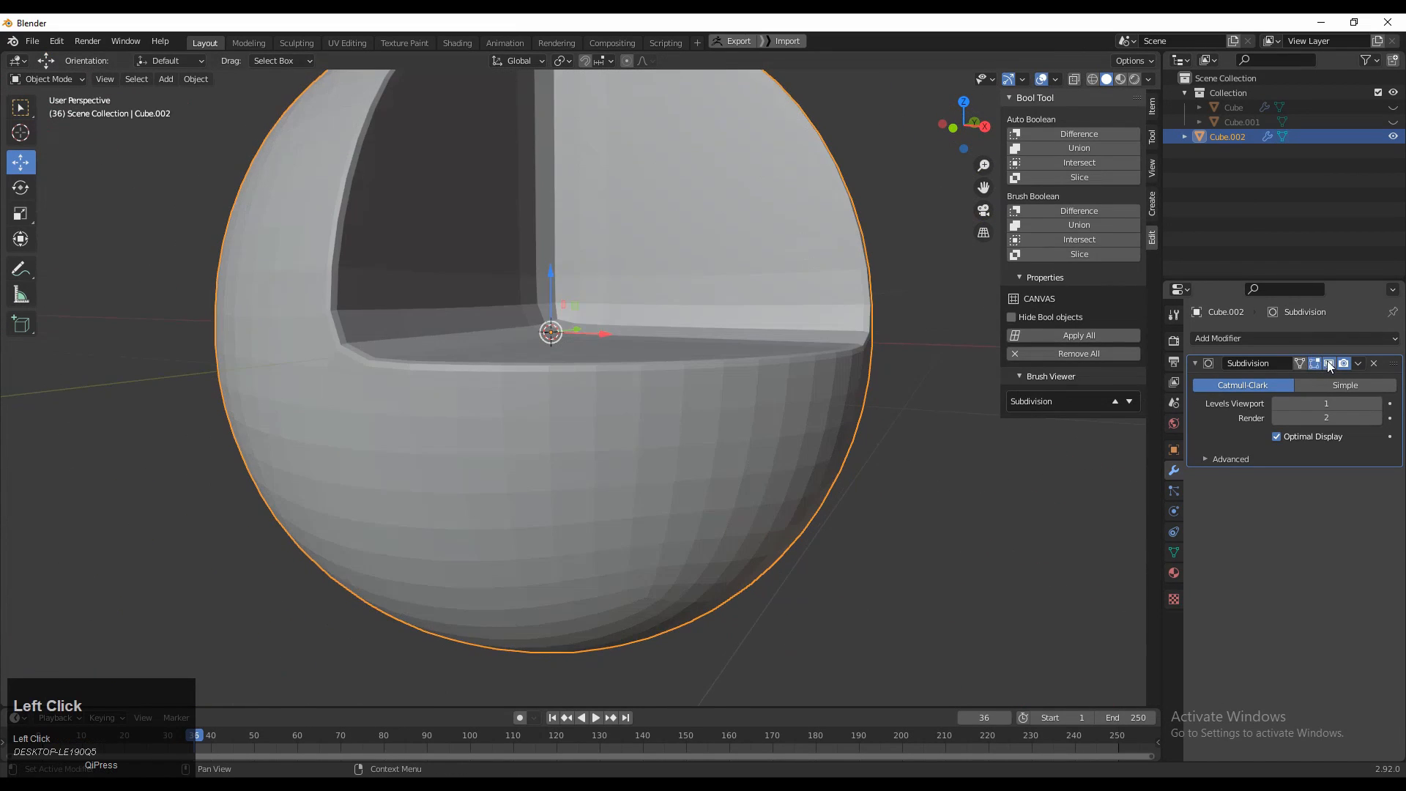
pyautogui.keyDown('ctrl'); pyautogui.moveTo(702, 264); pyautogui.dragTo(649, 412, button='middle'); pyautogui.keyUp('ctrl')
pyautogui.press('Tab')
pyautogui.press('Tab')
# Step: Shade the sphere smooth and set the Subdivision modifier's viewport level to 2
pyautogui.rightClick(686, 350)
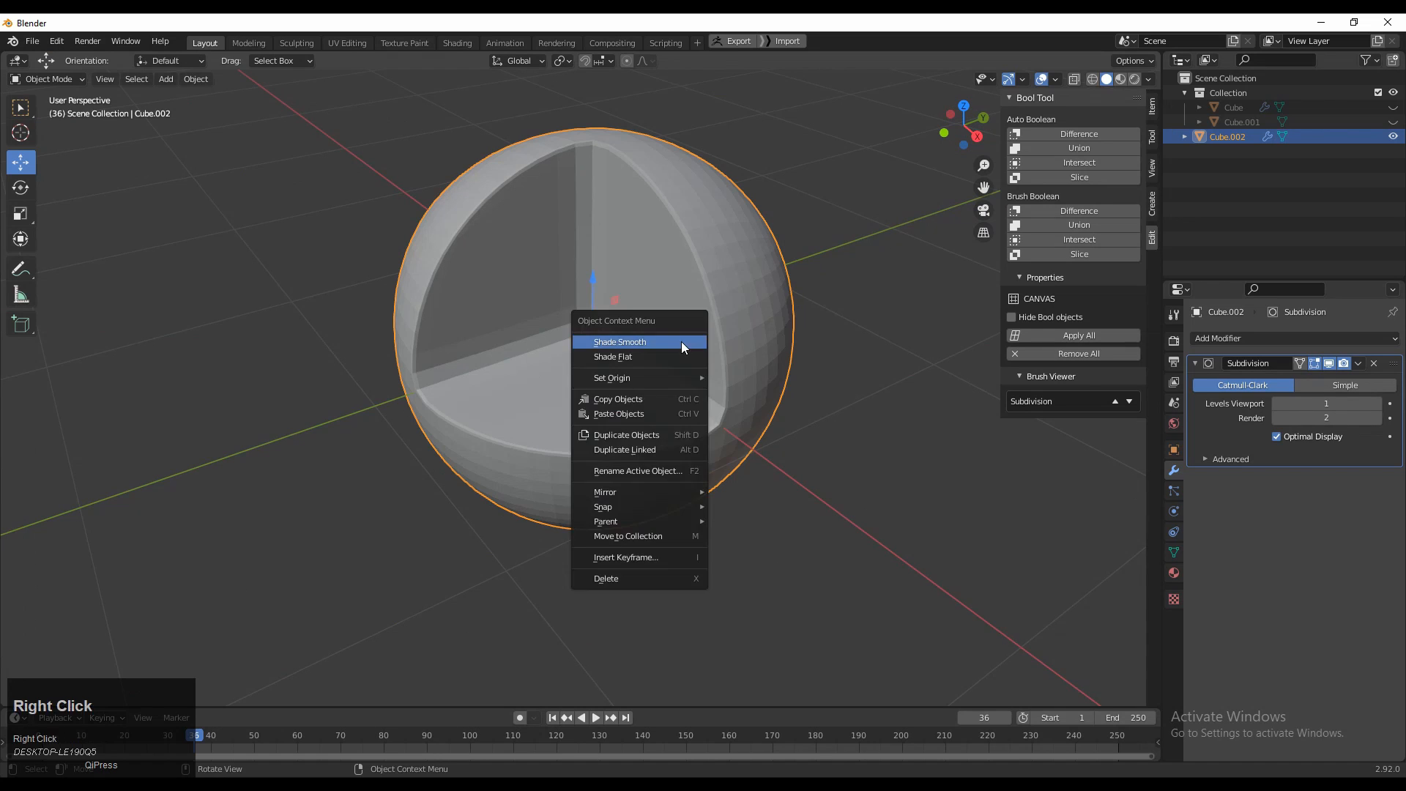
pyautogui.click(838, 218)
pyautogui.moveTo(838, 219); pyautogui.dragTo(737, 343, button='middle')
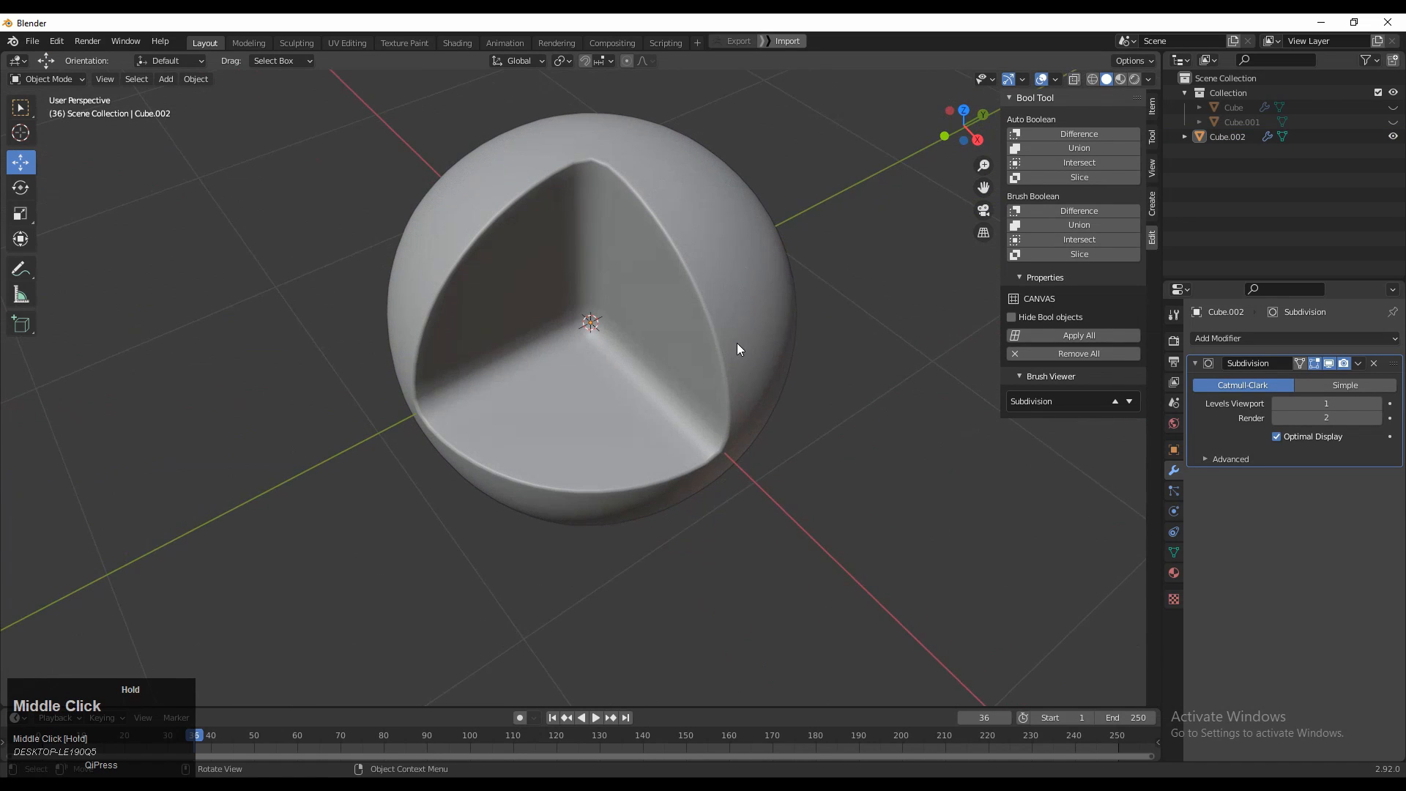
pyautogui.click(1380, 404)
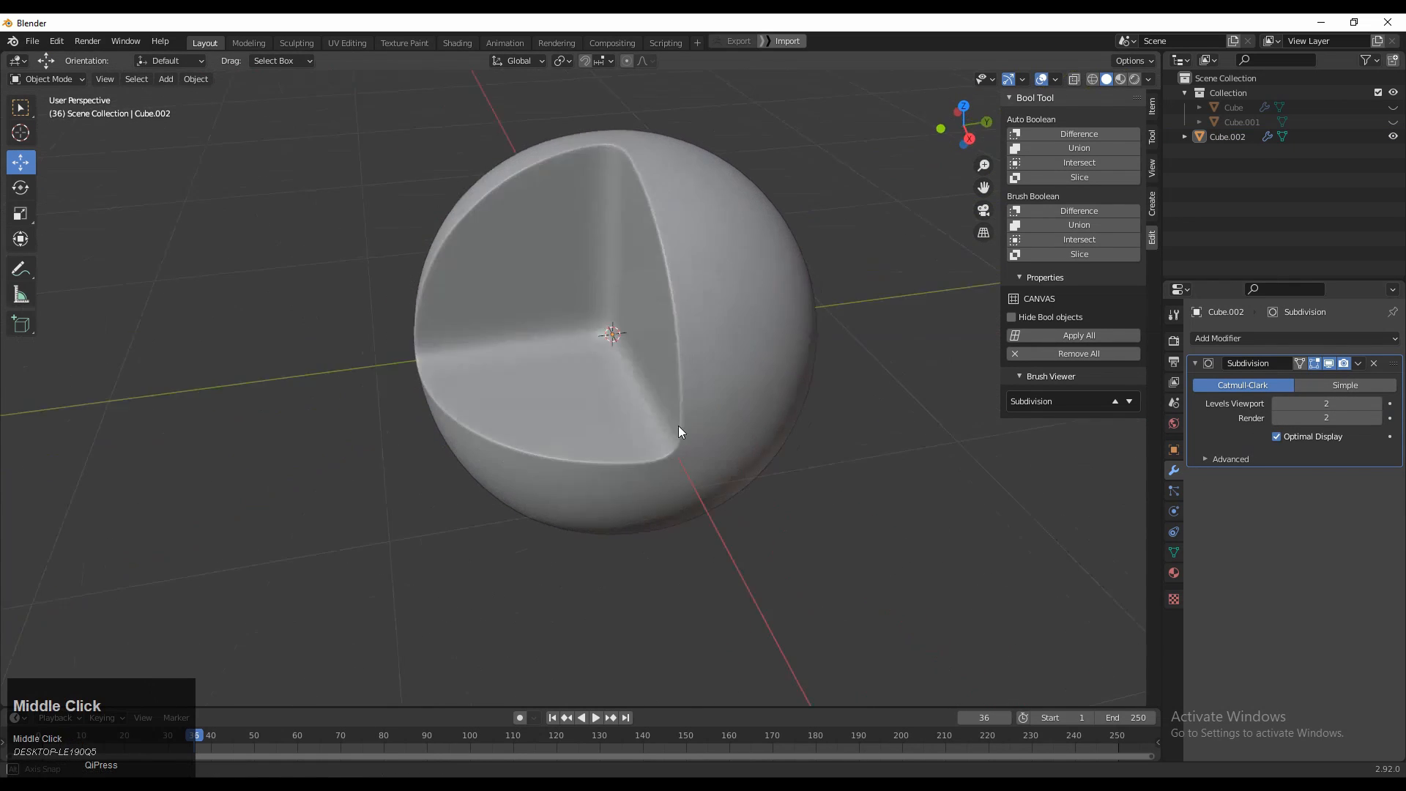
pyautogui.moveTo(678, 433); pyautogui.dragTo(739, 408, button='middle')
pyautogui.click(738, 407)
pyautogui.moveTo(265, 374); pyautogui.dragTo(192, 331, button='middle')
# Step: Display the wireframe overlay and examine the sphere's topology from several sides, including the right orthographic view
pyautogui.click(1055, 79)
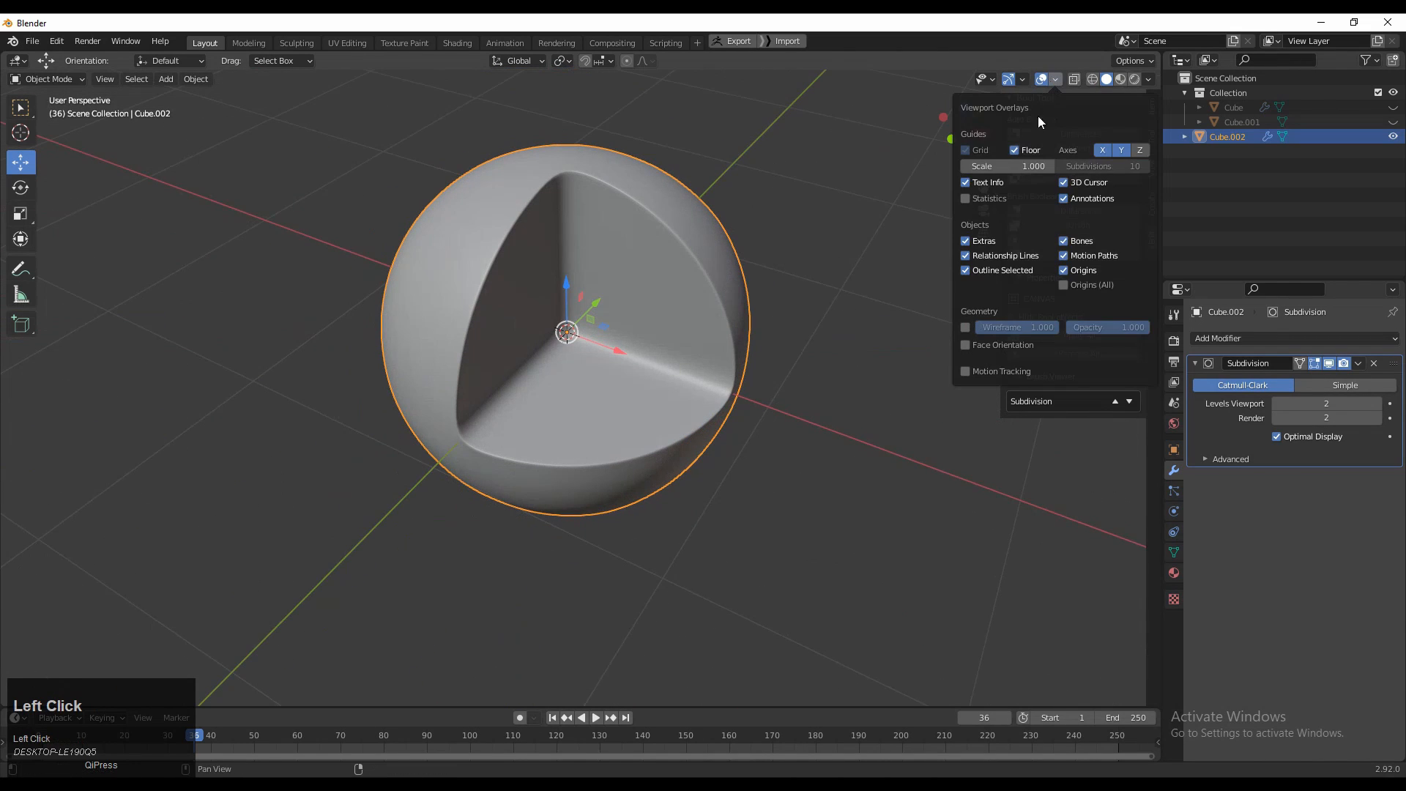
pyautogui.click(964, 327)
pyautogui.click(814, 225)
pyautogui.moveTo(754, 268); pyautogui.dragTo(741, 408, button='middle')
pyautogui.scroll(4, 666, 232)
pyautogui.click(958, 129)
pyautogui.scroll(-4, 736, 193)
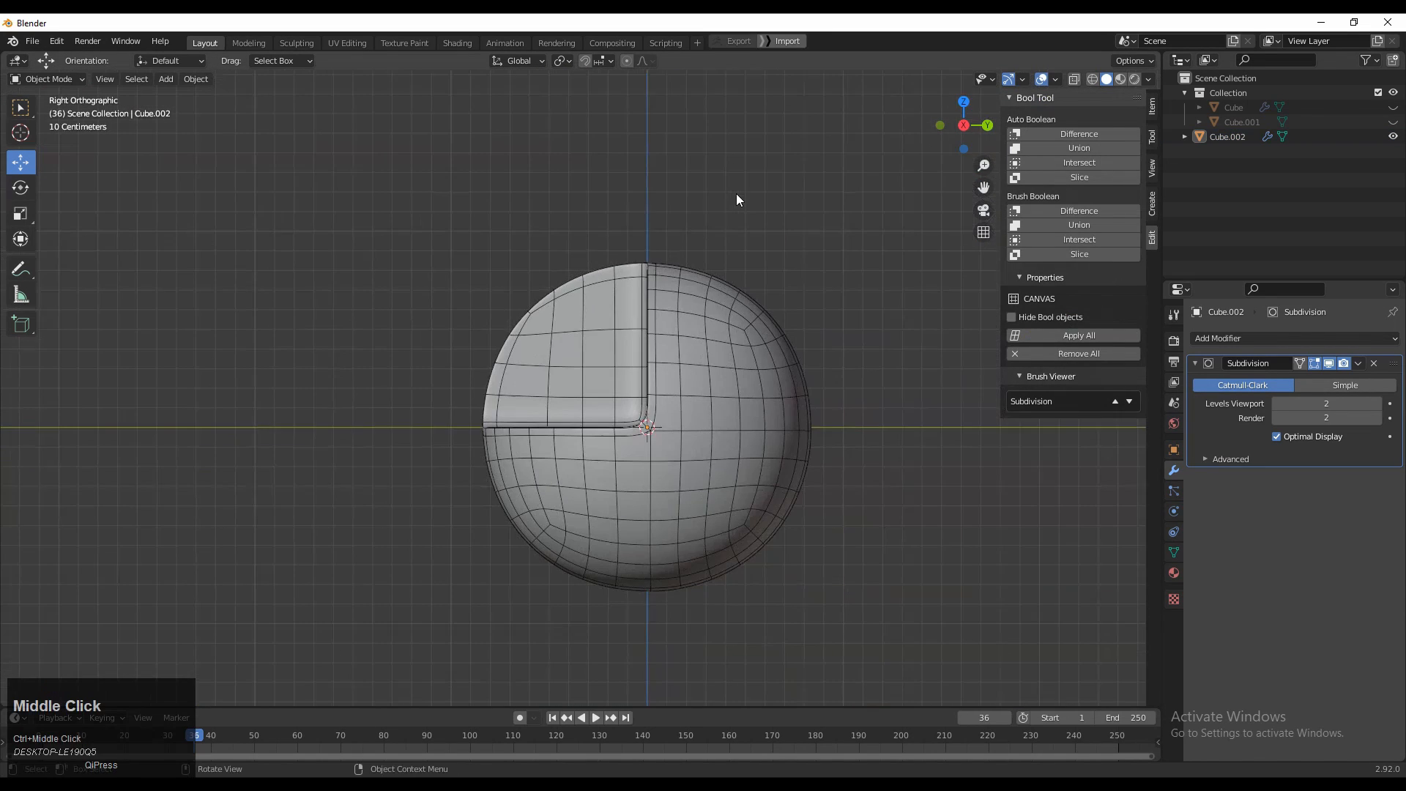
pyautogui.click(942, 126)
pyautogui.moveTo(877, 156); pyautogui.dragTo(1008, 131, button='middle')
# Step: Turn off the wireframe overlay
pyautogui.click(1056, 79)
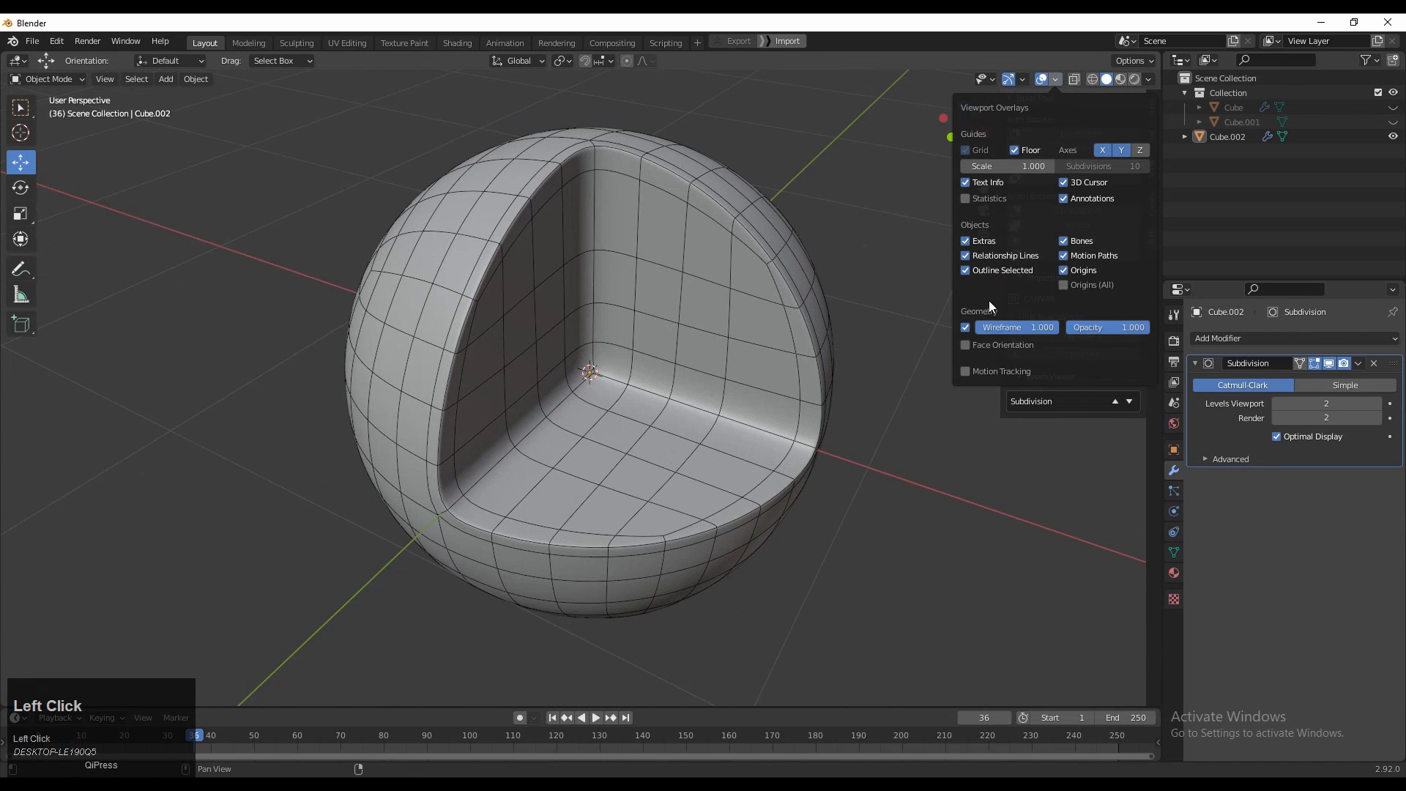
pyautogui.click(963, 315)
pyautogui.click(759, 230)
# Step: Duplicate the sphere and move the copy about 6.49 m along X
pyautogui.keyDown('ctrl'); pyautogui.moveTo(759, 230); pyautogui.dragTo(691, 367, button='middle'); pyautogui.keyUp('ctrl')
pyautogui.hotkey('shift', 'd')
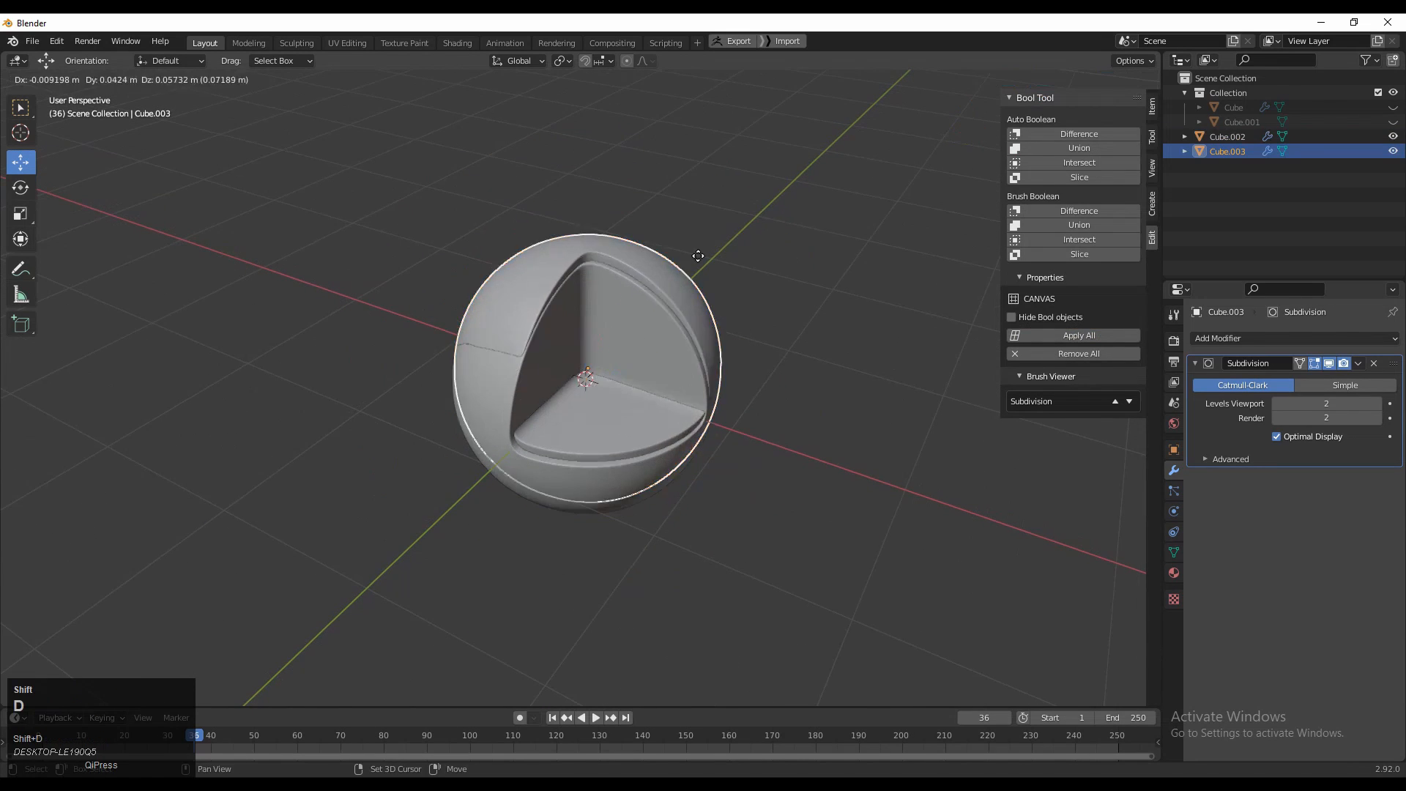
pyautogui.rightClick(743, 289)
pyautogui.keyDown('ctrl'); pyautogui.moveTo(742, 289); pyautogui.dragTo(621, 403, button='middle'); pyautogui.keyUp('ctrl')
pyautogui.press('g')
pyautogui.press('x')
pyautogui.moveTo(1084, 555); pyautogui.dragTo(1146, 577)
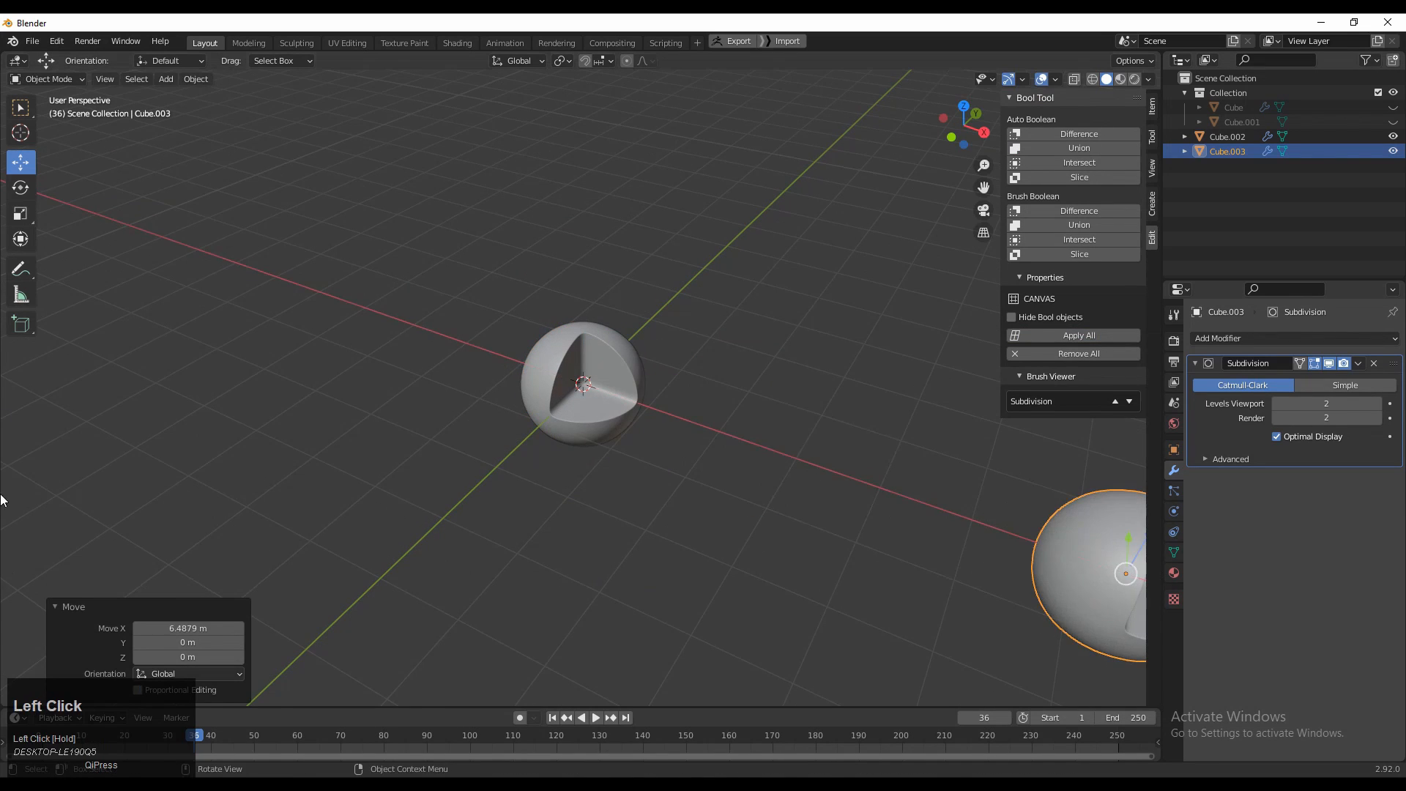
# Step: Hide the duplicated sphere in the viewport
pyautogui.keyDown('ctrl'); pyautogui.moveTo(3, 499); pyautogui.dragTo(50, 294, button='middle'); pyautogui.keyUp('ctrl')
pyautogui.click(376, 320)
pyautogui.keyDown('ctrl'); pyautogui.moveTo(531, 285); pyautogui.dragTo(455, 471, button='middle'); pyautogui.keyUp('ctrl')
pyautogui.click(524, 373)
pyautogui.press('h')
pyautogui.click(537, 334)
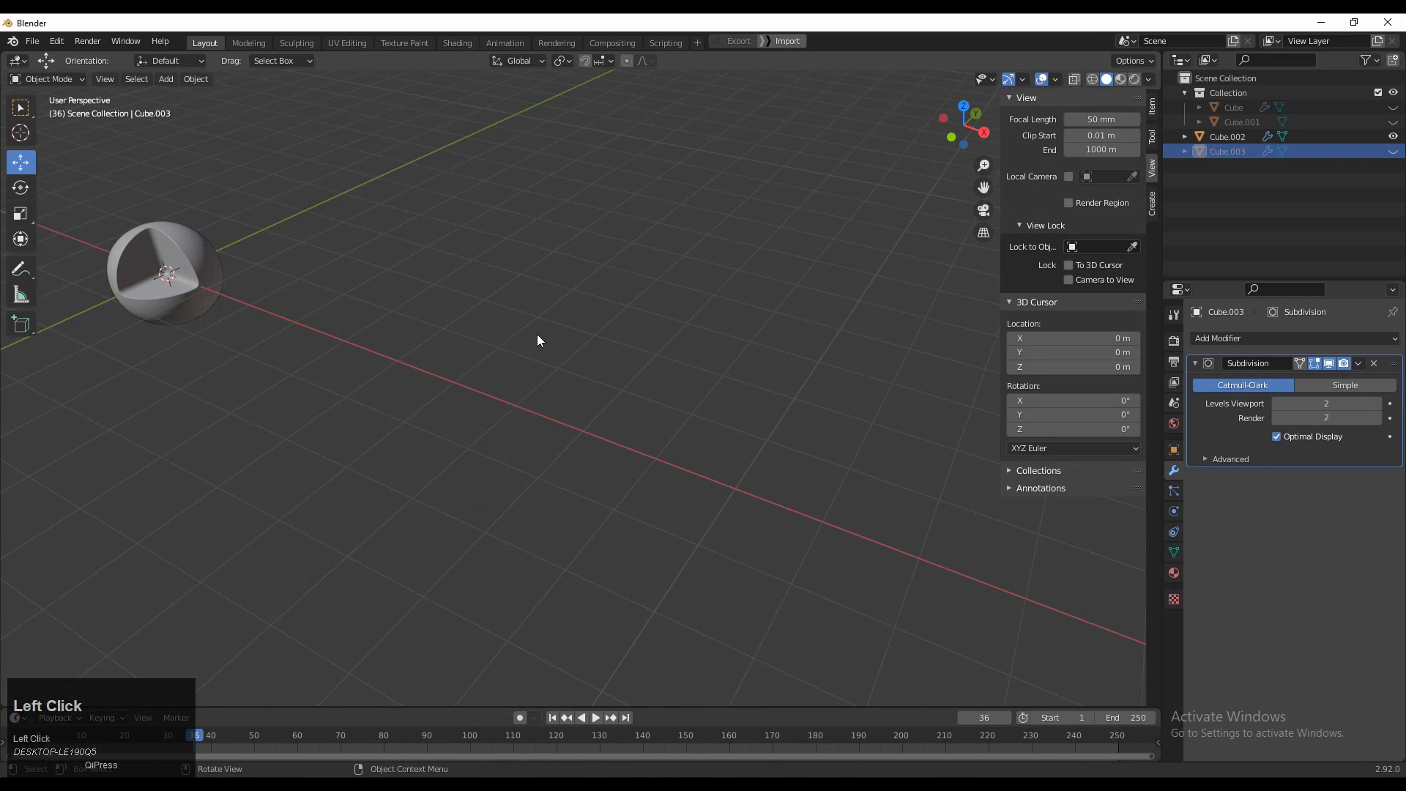
# Step: Open the original sphere in Edit Mode and turn off the Subdivision modifier's viewport display
pyautogui.keyDown('shift'); pyautogui.moveTo(538, 334); pyautogui.dragTo(952, 395, button='middle'); pyautogui.keyUp('shift')
pyautogui.keyDown('ctrl'); pyautogui.moveTo(952, 396); pyautogui.dragTo(740, 513, button='middle'); pyautogui.keyUp('ctrl')
pyautogui.click(695, 277)
pyautogui.press('Tab')
pyautogui.click(1329, 363)
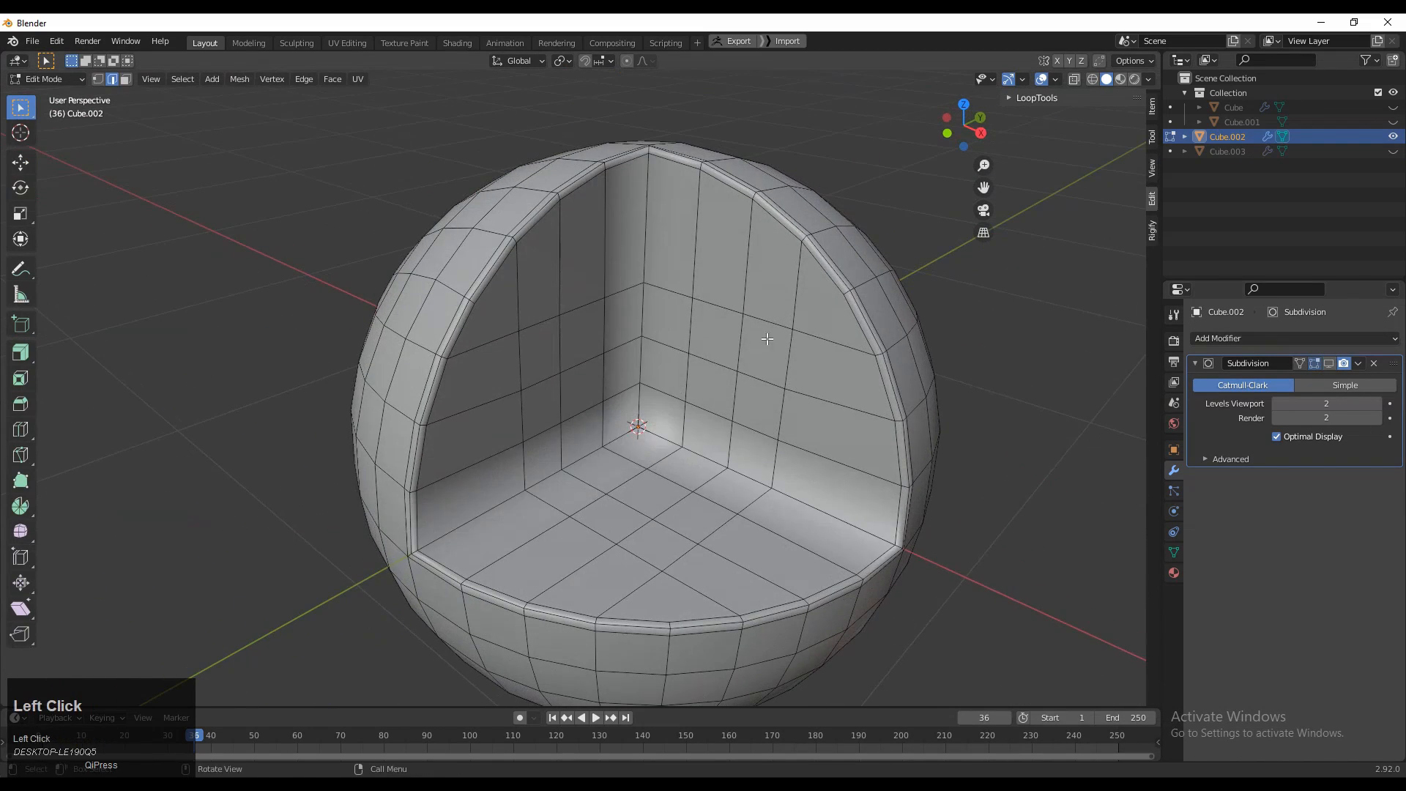
# Step: Add a centred loop cut down the Y-axis wall and across the floor, beside the corner with the X-axis wall
pyautogui.moveTo(740, 381); pyautogui.dragTo(684, 374, button='middle')
pyautogui.rightClick(700, 170)
pyautogui.hotkey('ctrl', 'r')
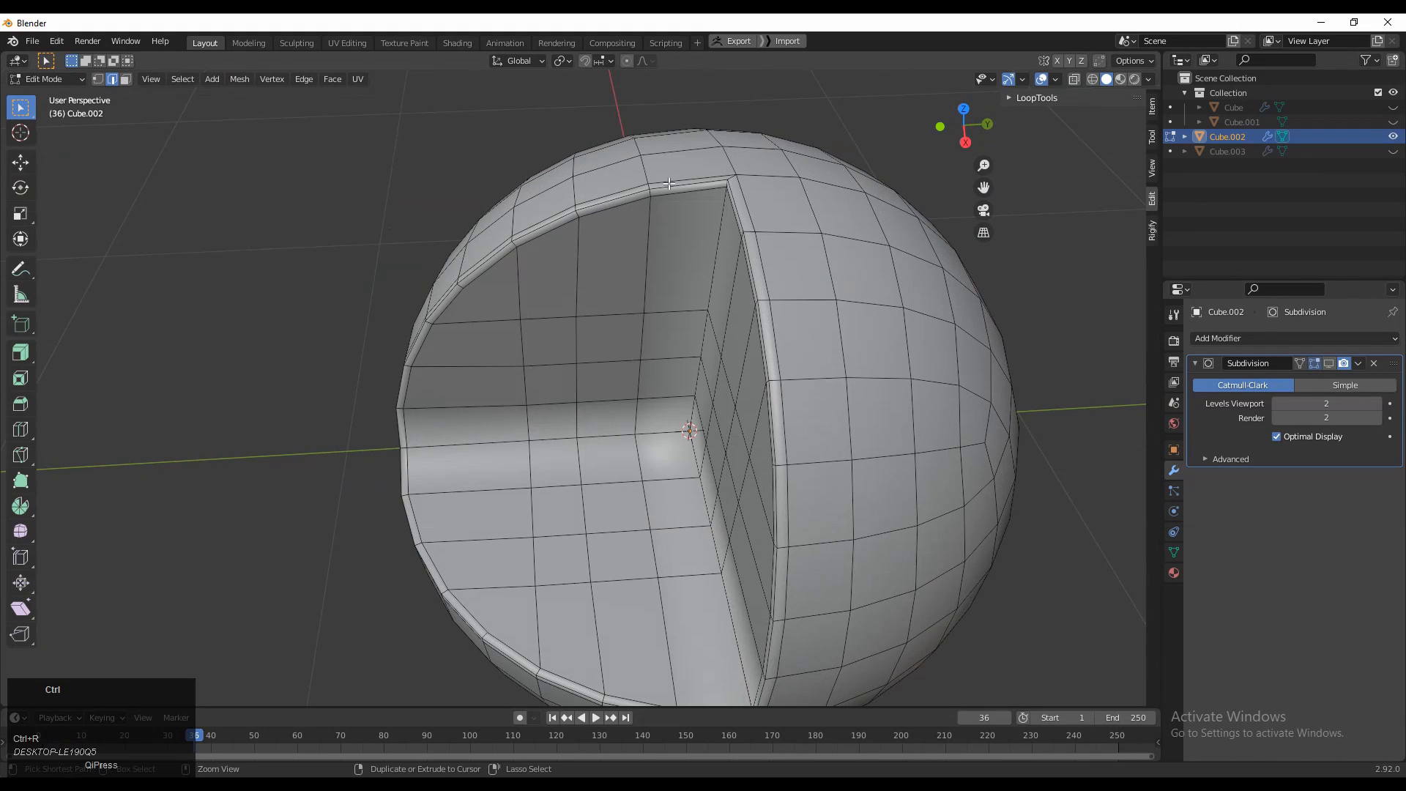
pyautogui.rightClick(665, 184)
pyautogui.moveTo(656, 223); pyautogui.dragTo(711, 262, button='middle')
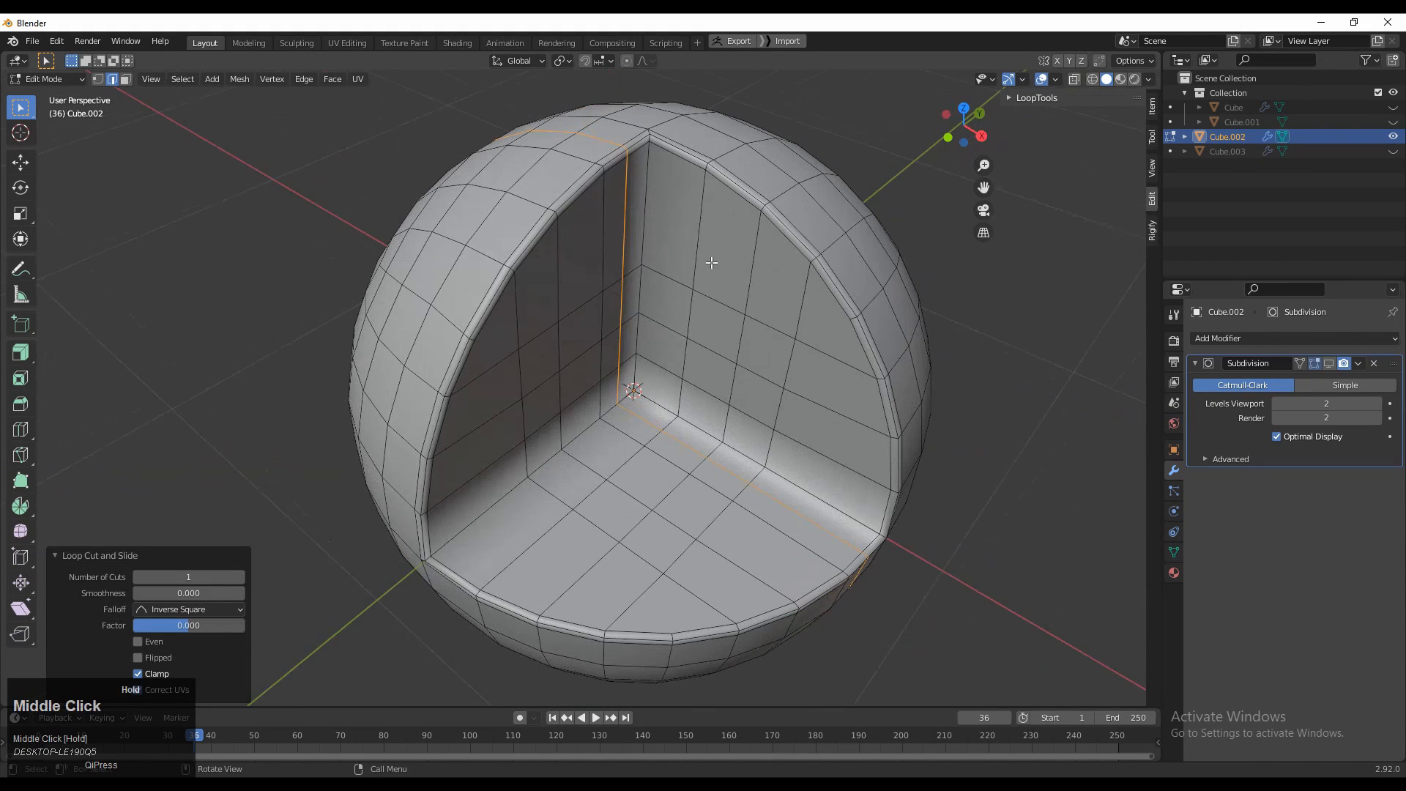
pyautogui.click(937, 148)
pyautogui.click(968, 123)
pyautogui.moveTo(772, 185); pyautogui.dragTo(617, 340, button='middle')
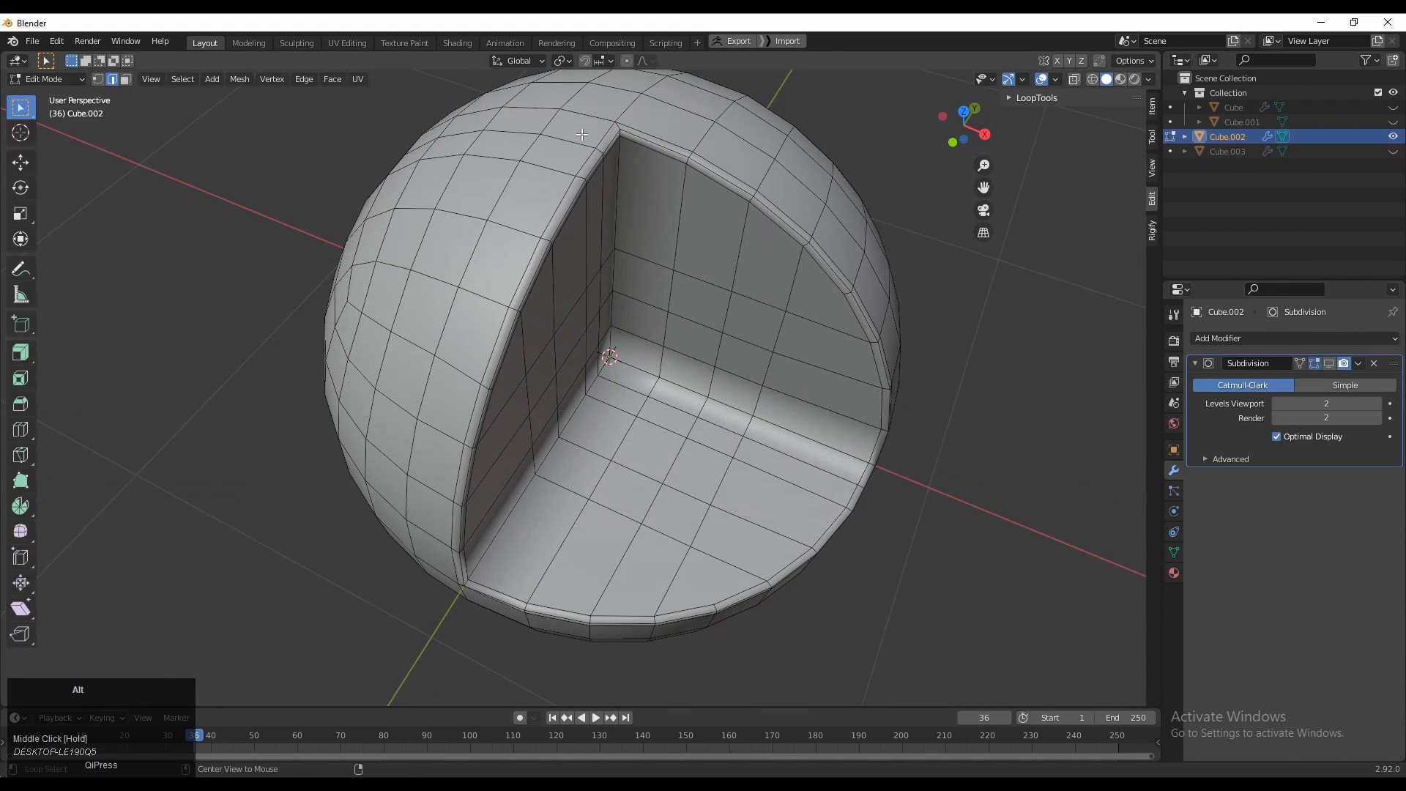
# Step: Scale the new loop beside the X-axis wall by about 1.005 so it follows the sphere's curvature
pyautogui.click(953, 142)
pyautogui.keyDown('ctrl'); pyautogui.moveTo(839, 289); pyautogui.dragTo(883, 148, button='middle'); pyautogui.keyUp('ctrl')
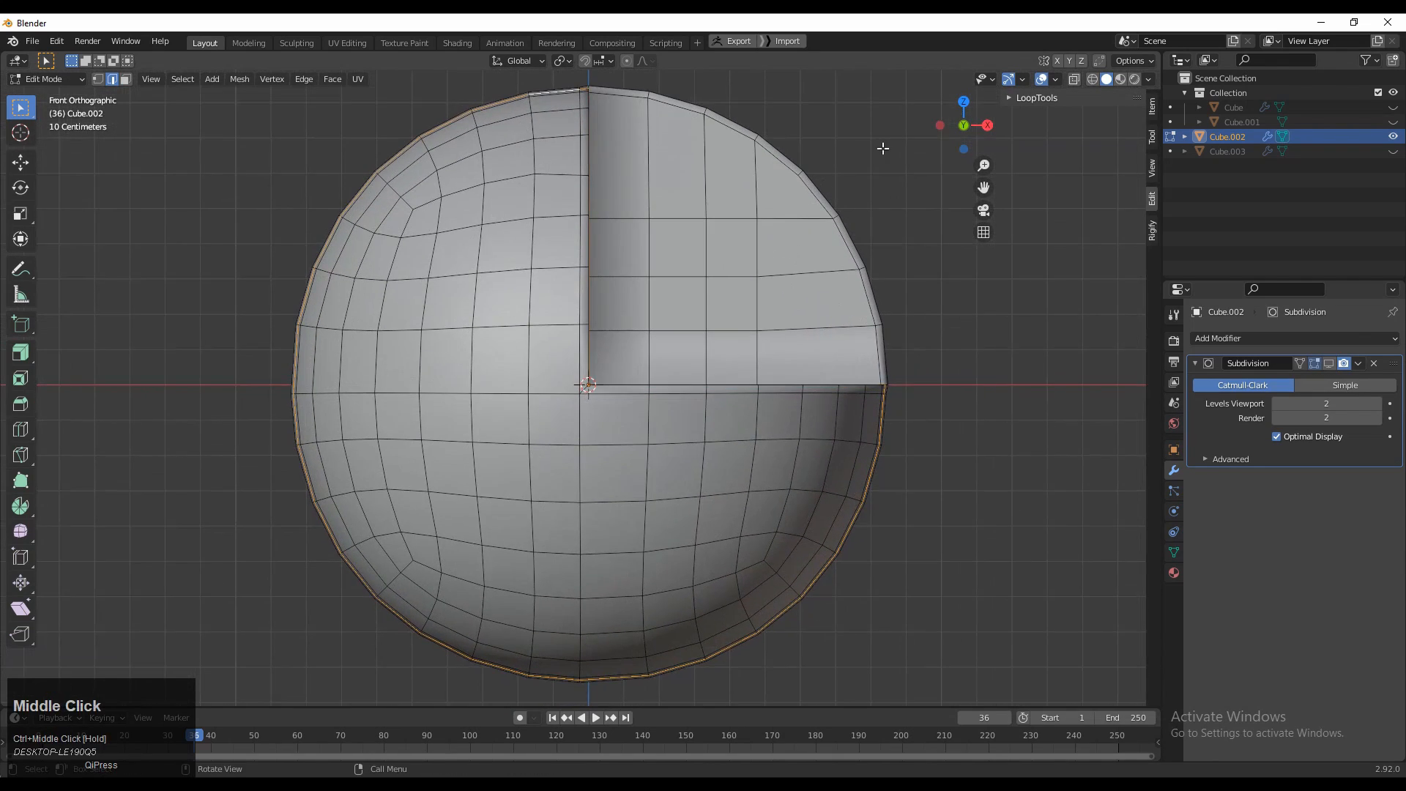
pyautogui.click(964, 101)
pyautogui.keyDown('ctrl'); pyautogui.moveTo(784, 226); pyautogui.dragTo(801, 251, button='middle'); pyautogui.keyUp('ctrl')
pyautogui.keyDown('shift'); pyautogui.moveTo(801, 252); pyautogui.dragTo(870, 342, button='middle'); pyautogui.keyUp('shift')
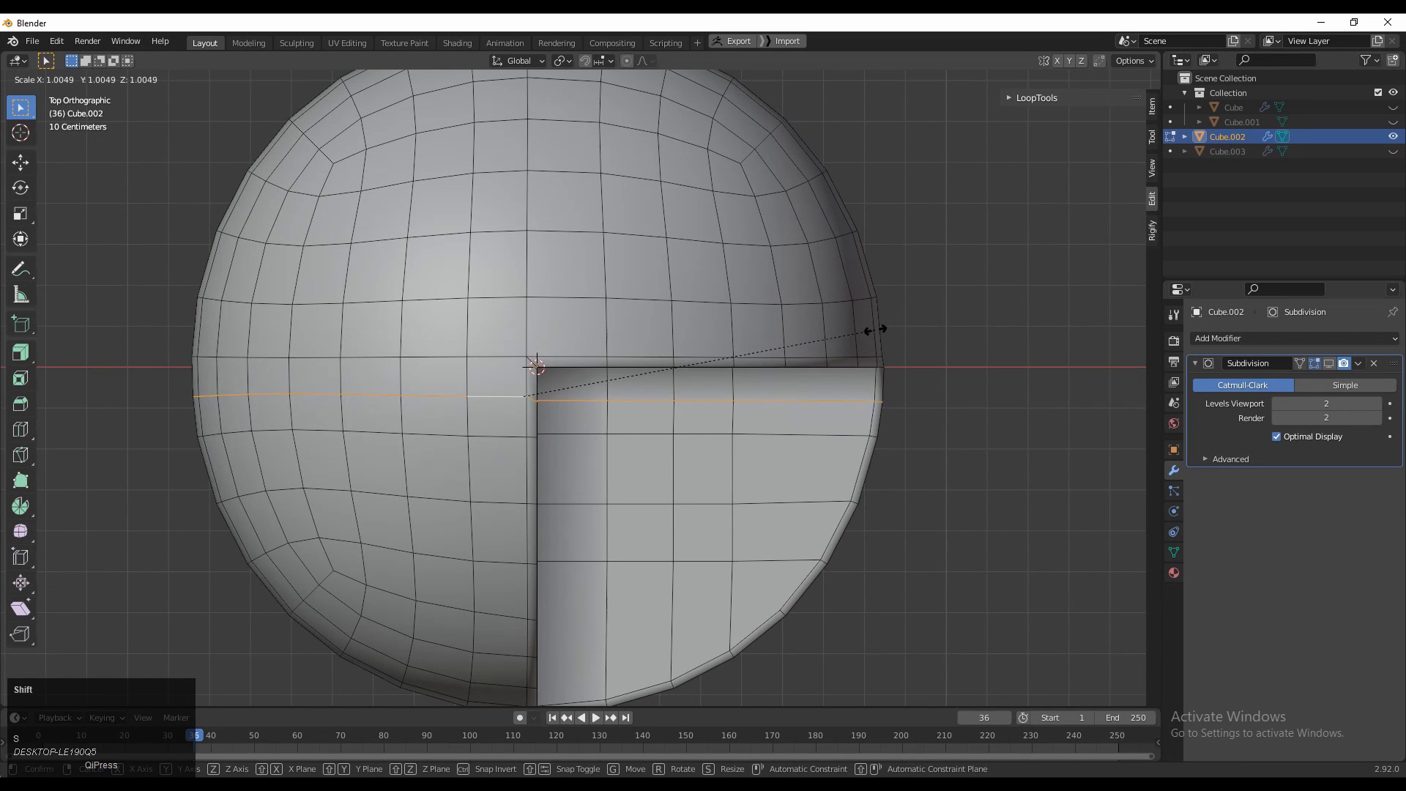
pyautogui.click(873, 329)
pyautogui.moveTo(872, 333); pyautogui.dragTo(834, 276, button='middle')
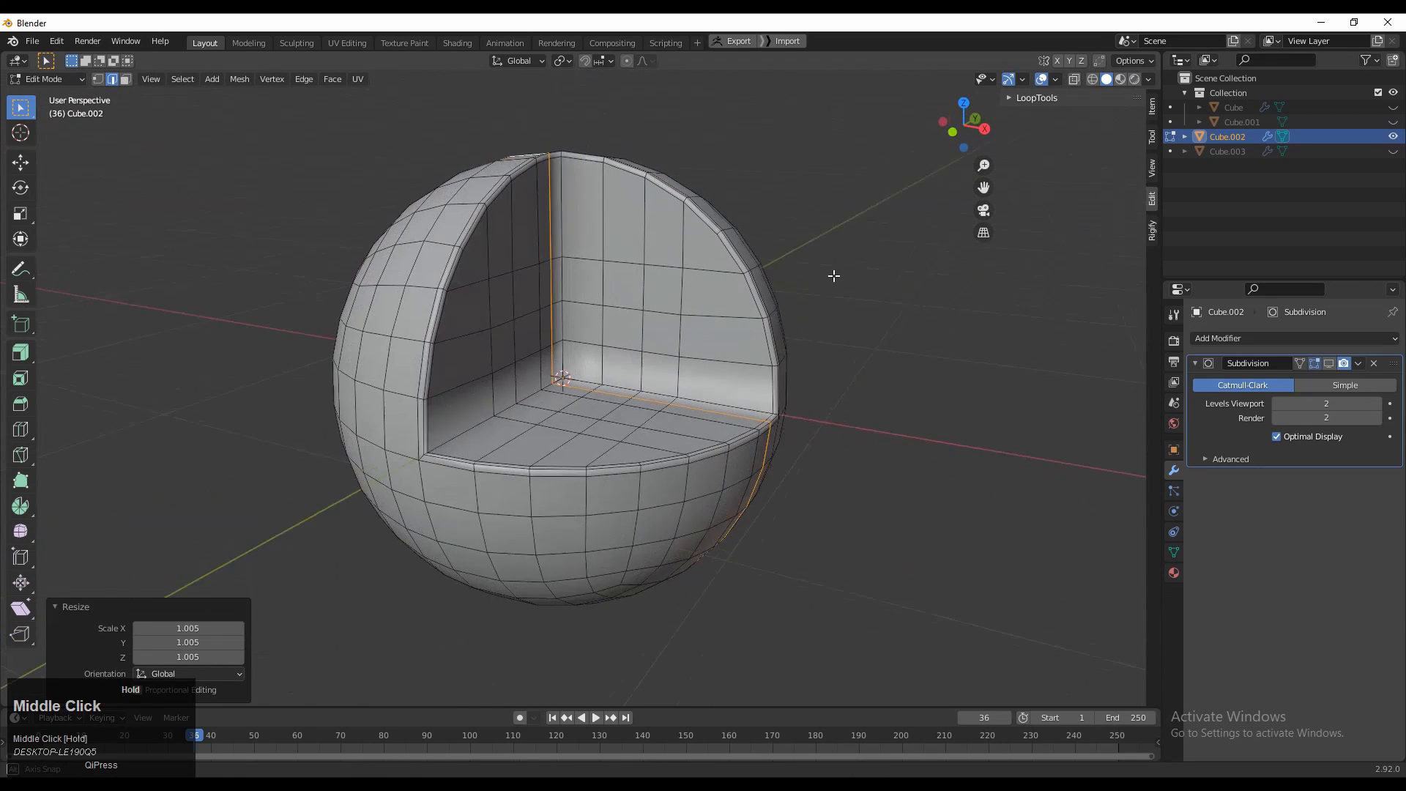
# Step: Add a centred loop cut down the X-axis wall and across the floor beside the corner, and scale it by about 1.003
pyautogui.click(952, 132)
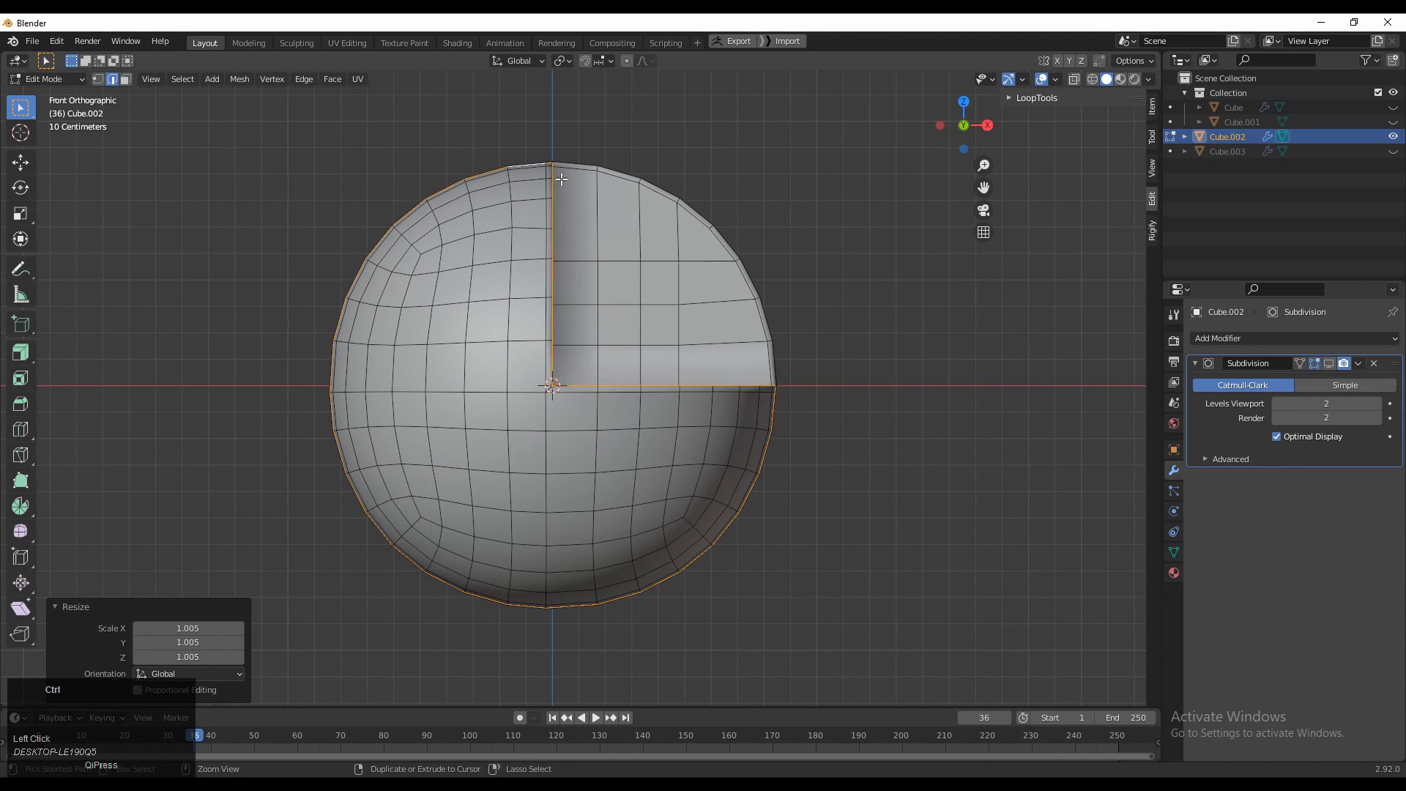
pyautogui.rightClick(570, 196)
pyautogui.keyDown('ctrl'); pyautogui.moveTo(589, 240); pyautogui.dragTo(631, 170, button='middle'); pyautogui.keyUp('ctrl')
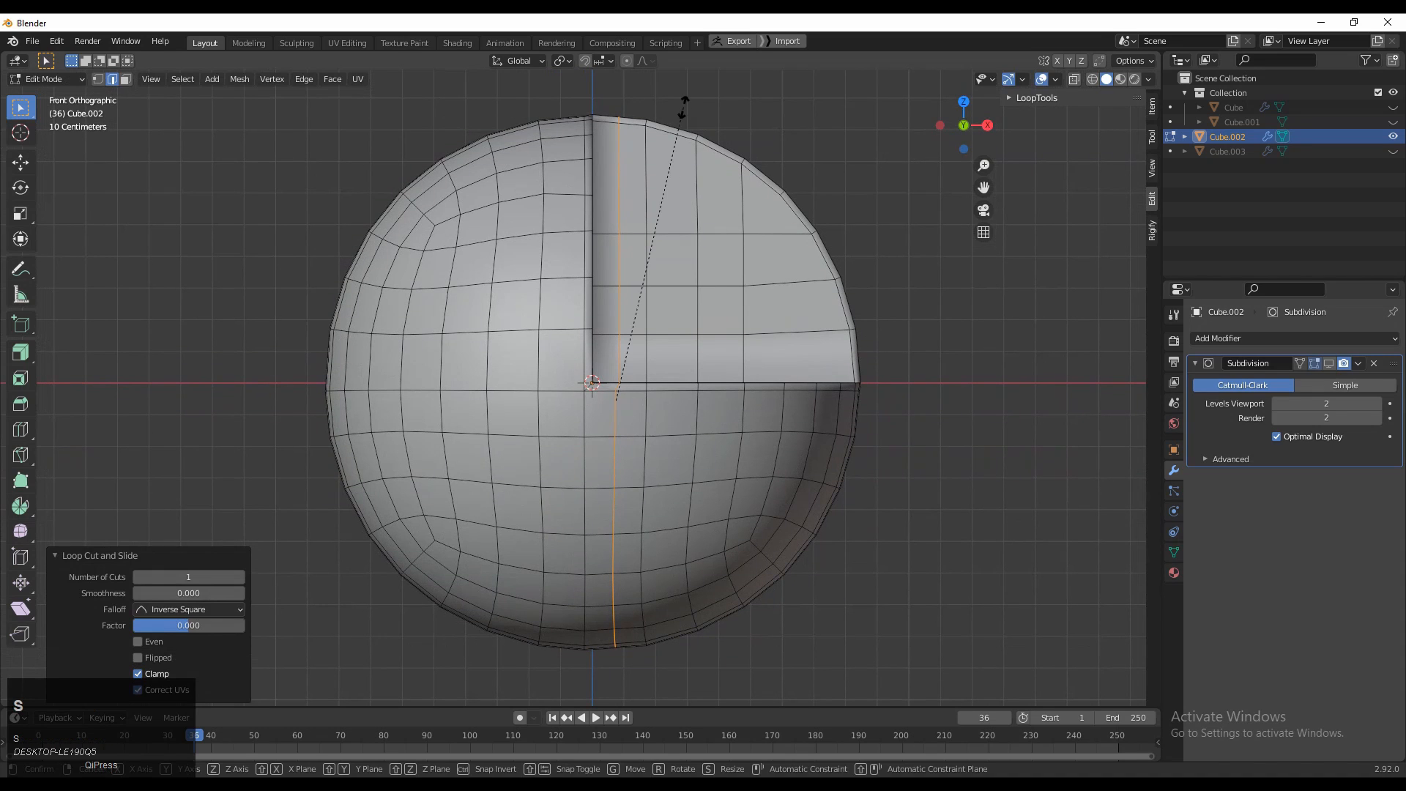
pyautogui.press('s')
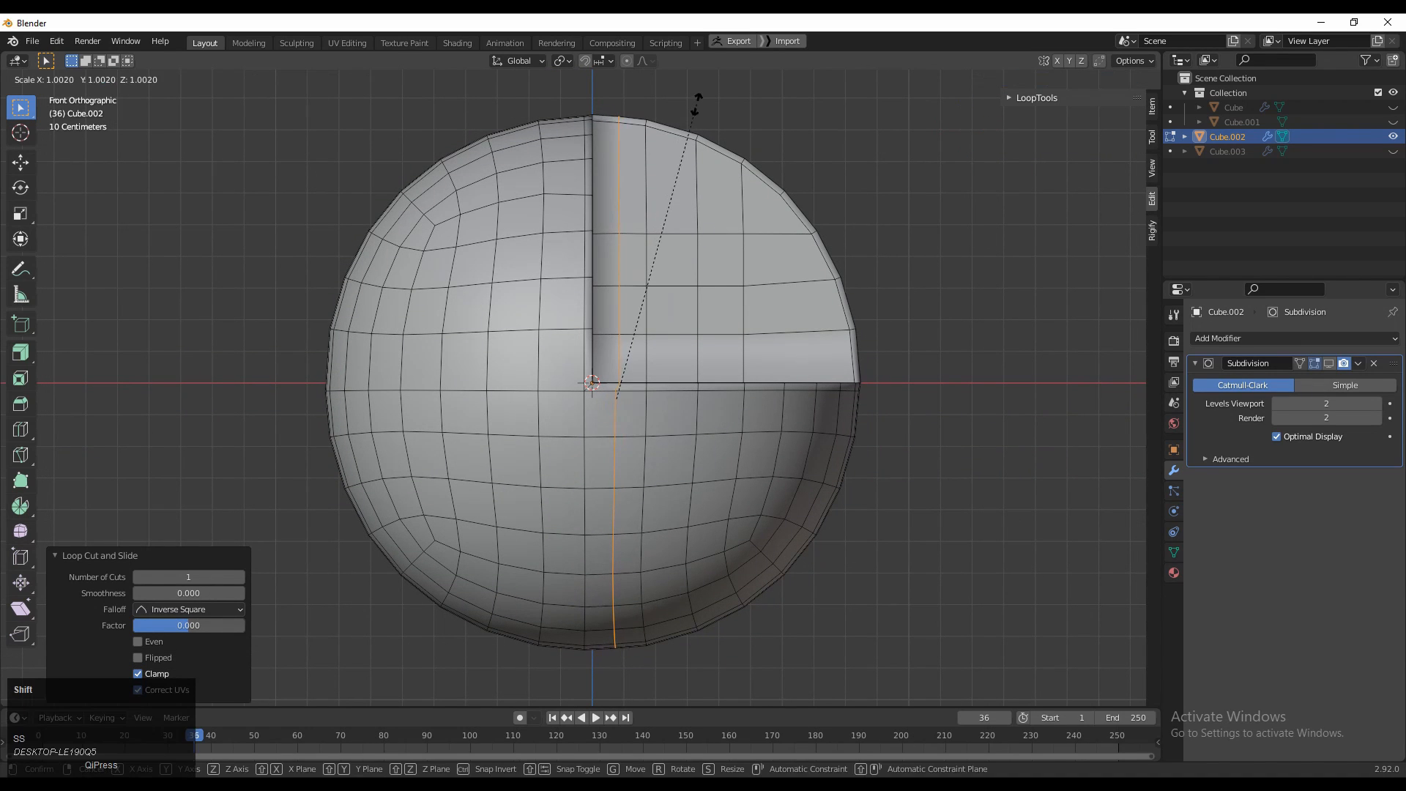
pyautogui.click(702, 109)
pyautogui.keyDown('ctrl'); pyautogui.moveTo(704, 113); pyautogui.dragTo(522, 447, button='middle'); pyautogui.keyUp('ctrl')
pyautogui.moveTo(674, 428); pyautogui.dragTo(696, 387, button='middle')
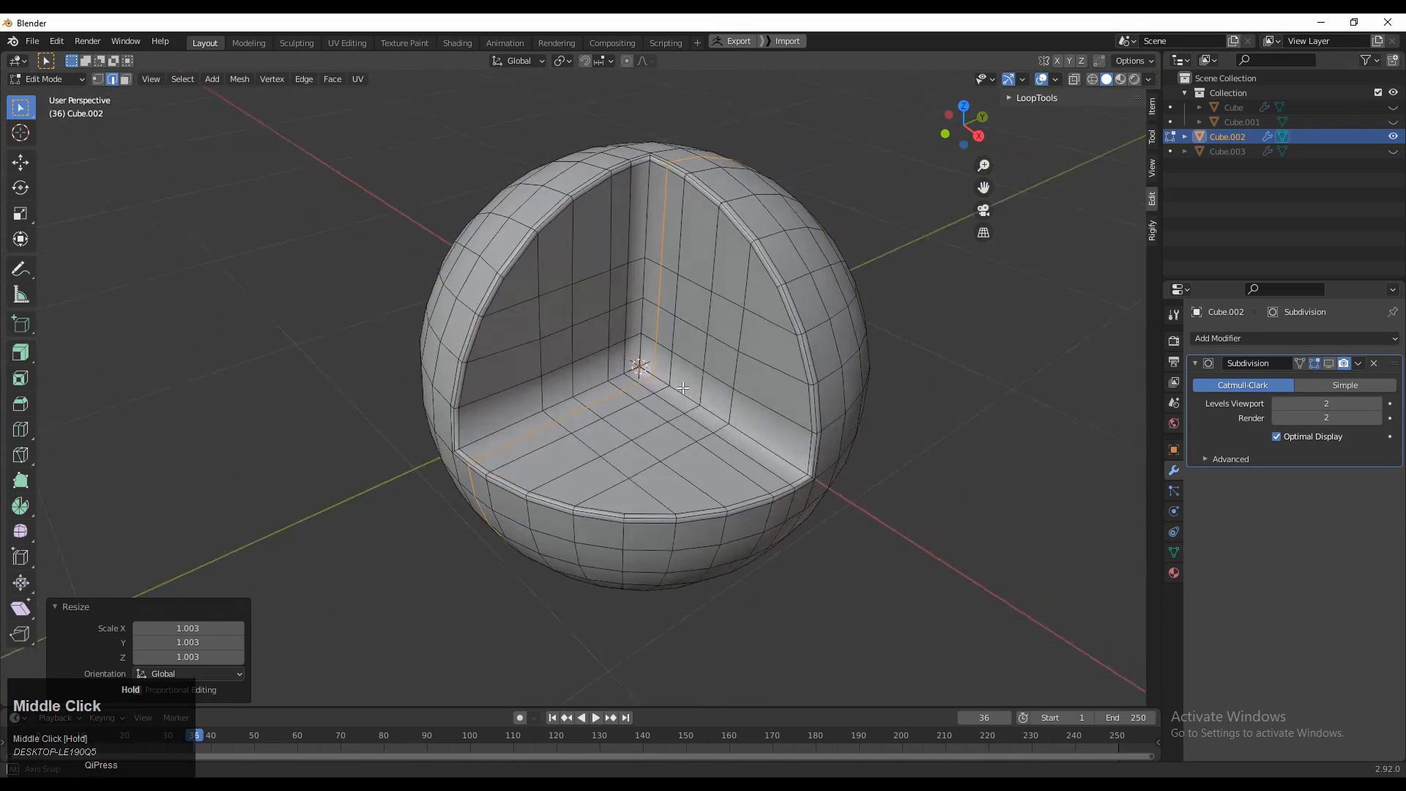
# Step: Select that loop's edges inside the notch and edge-slide them by a factor of 0.9 toward the Y-axis wall
pyautogui.keyDown('shift'); pyautogui.moveTo(630, 292); pyautogui.dragTo(593, 330, button='middle'); pyautogui.keyUp('shift')
pyautogui.click(662, 255)
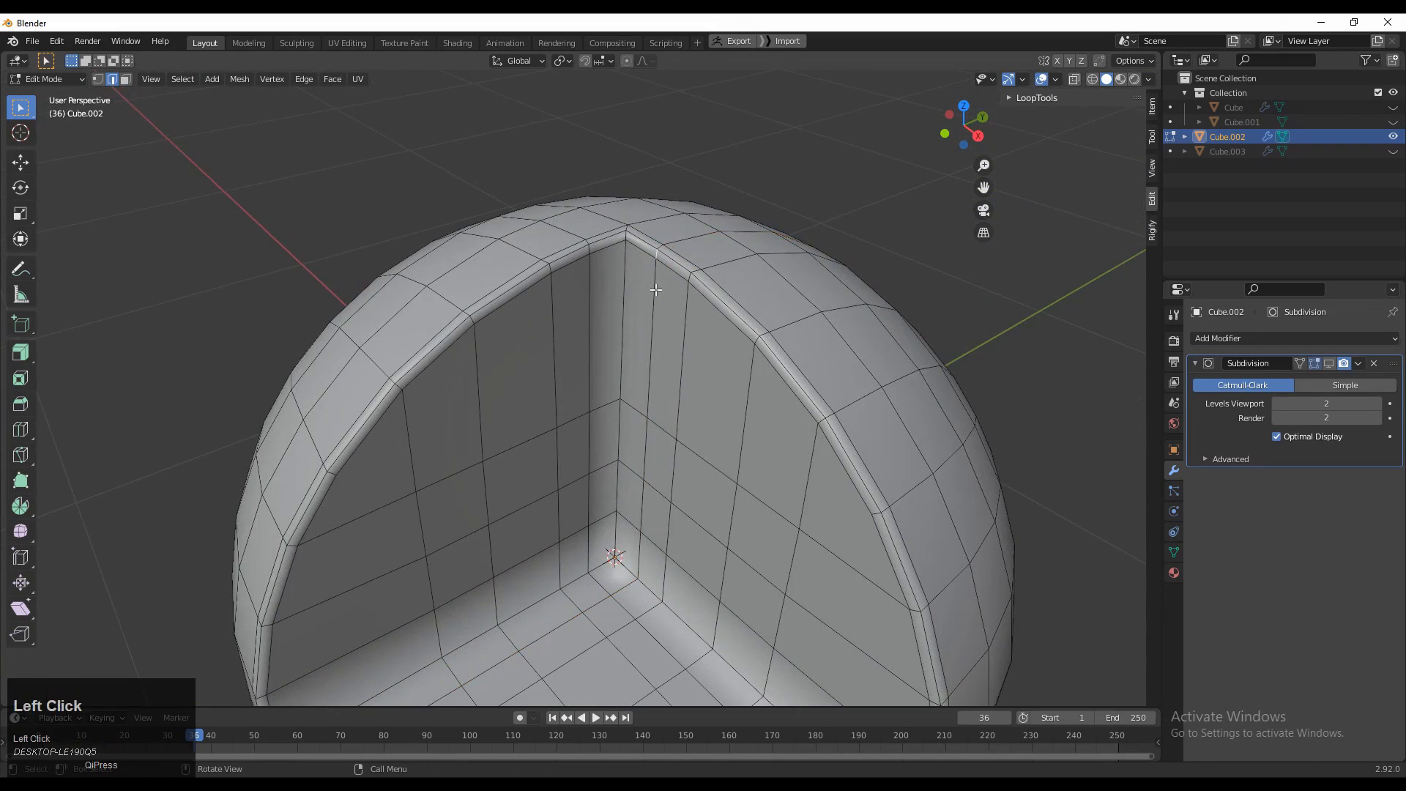
pyautogui.keyDown('shift'); pyautogui.moveTo(663, 476); pyautogui.dragTo(810, 242, button='middle'); pyautogui.keyUp('shift')
pyautogui.keyDown('ctrl'); pyautogui.moveTo(806, 264); pyautogui.dragTo(806, 205, button='middle'); pyautogui.keyUp('ctrl')
pyautogui.keyDown('ctrl'); pyautogui.keyDown('shift'); pyautogui.click(452, 526); pyautogui.keyUp('shift'); pyautogui.keyUp('ctrl')
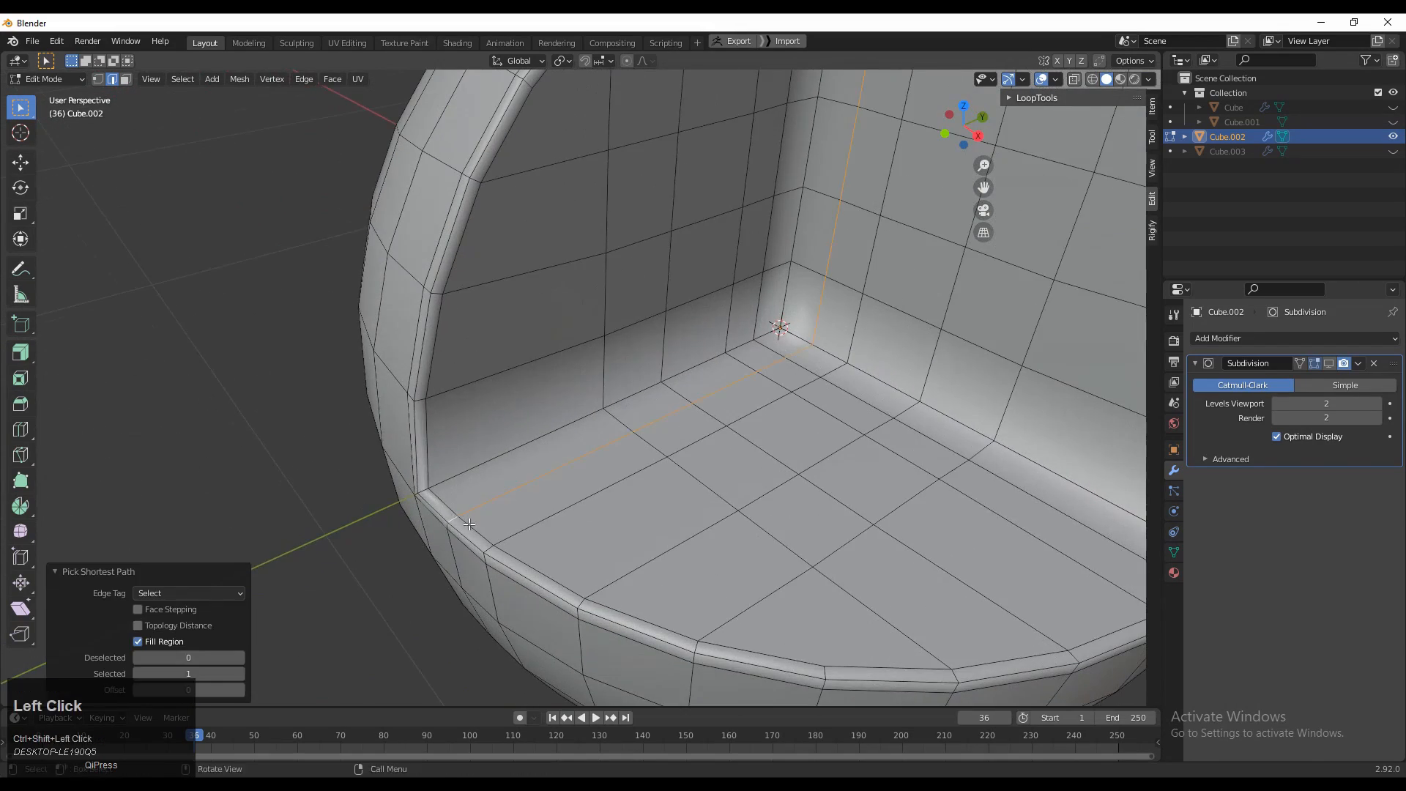
pyautogui.keyDown('shift'); pyautogui.moveTo(452, 526); pyautogui.dragTo(543, 481, button='middle'); pyautogui.keyUp('shift')
pyautogui.press('g')
pyautogui.press('g')
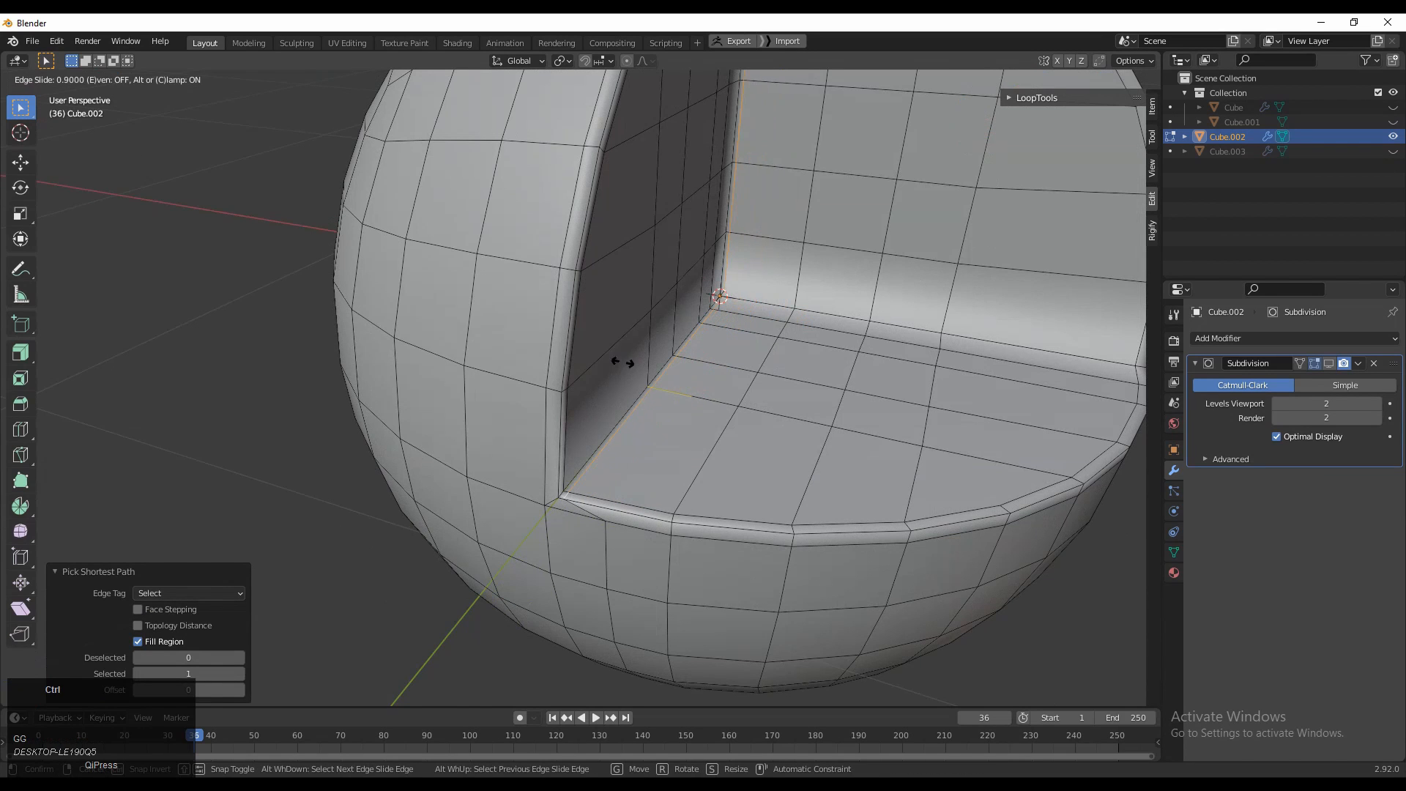
pyautogui.click(631, 371)
# Step: Add a centred horizontal loop cut around both walls just above the floor and scale it by about 1.004
pyautogui.moveTo(631, 372); pyautogui.dragTo(556, 388, button='middle')
pyautogui.hotkey('ctrl', 'r')
pyautogui.click(521, 403)
pyautogui.rightClick(515, 403)
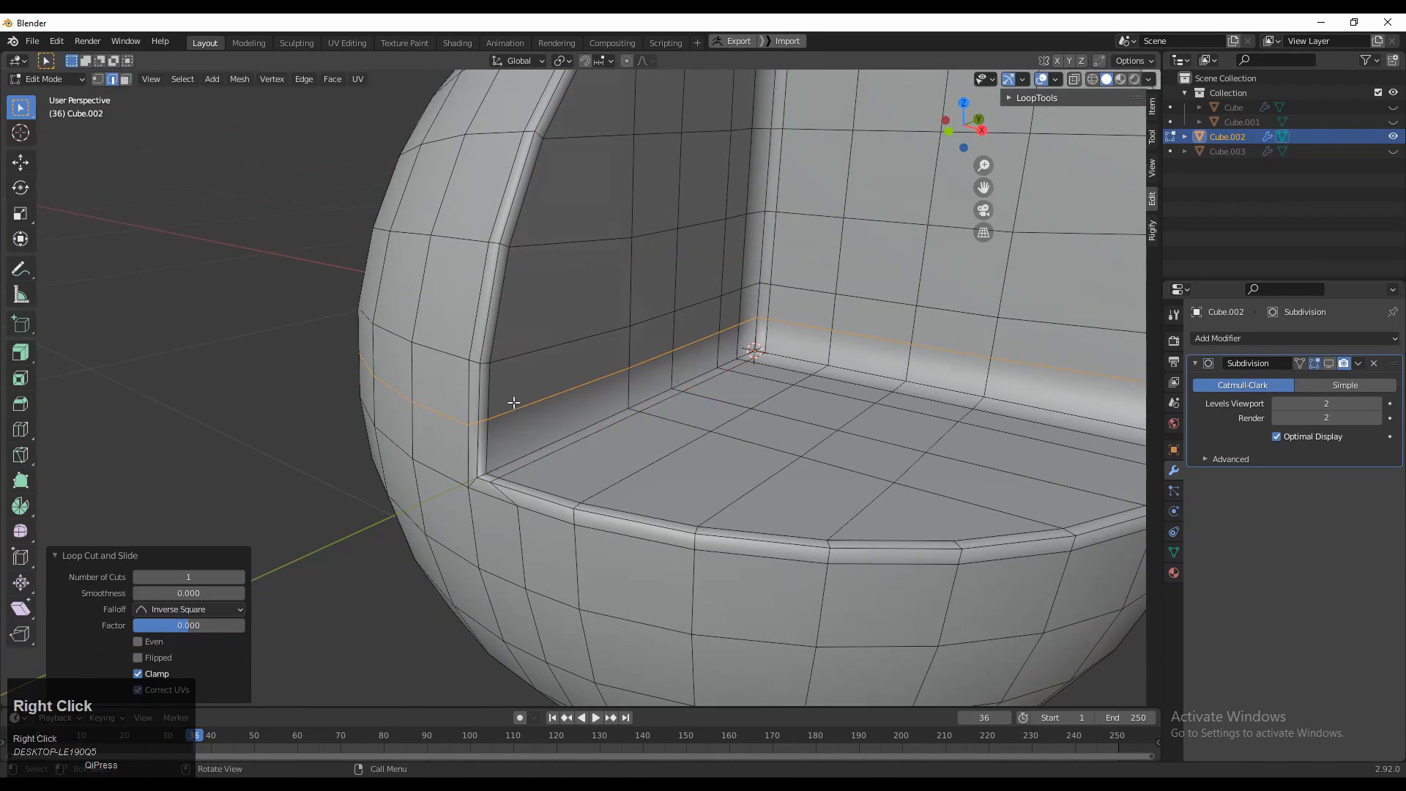
pyautogui.click(951, 131)
pyautogui.keyDown('ctrl'); pyautogui.moveTo(648, 344); pyautogui.dragTo(648, 315, button='middle'); pyautogui.keyUp('ctrl')
pyautogui.press('s')
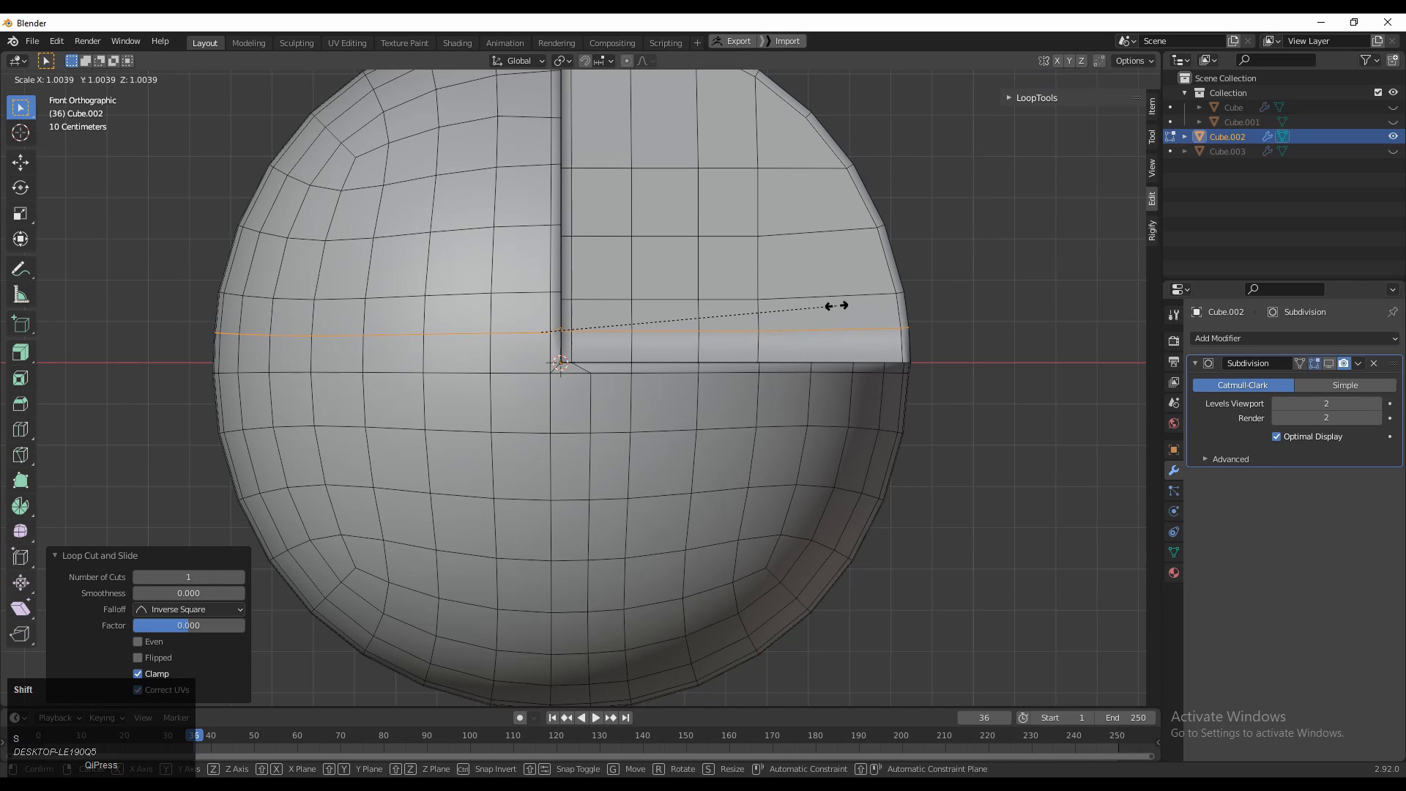
pyautogui.click(835, 306)
# Step: Select the horizontal loop's edges inside the notch and edge-slide them by a factor of 0.7 down toward the floor
pyautogui.moveTo(835, 305); pyautogui.dragTo(466, 438, button='middle')
pyautogui.click(449, 414)
pyautogui.keyDown('ctrl'); pyautogui.keyDown('shift'); pyautogui.click(986, 405); pyautogui.keyUp('shift'); pyautogui.keyUp('ctrl')
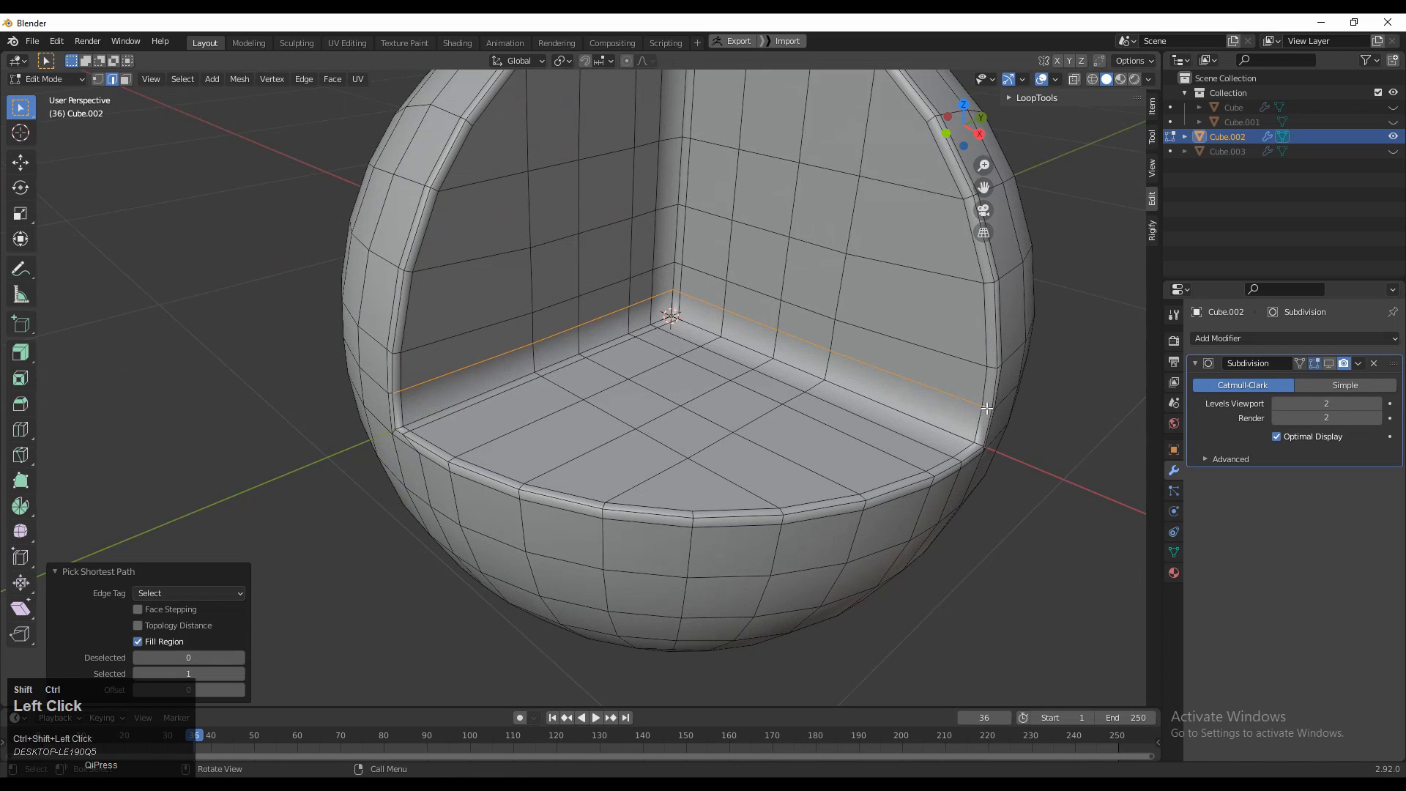
pyautogui.keyDown('shift'); pyautogui.moveTo(986, 405); pyautogui.dragTo(885, 319, button='middle'); pyautogui.keyUp('shift')
pyautogui.moveTo(885, 319); pyautogui.dragTo(842, 362, button='middle')
pyautogui.moveTo(842, 363); pyautogui.dragTo(809, 354, button='middle')
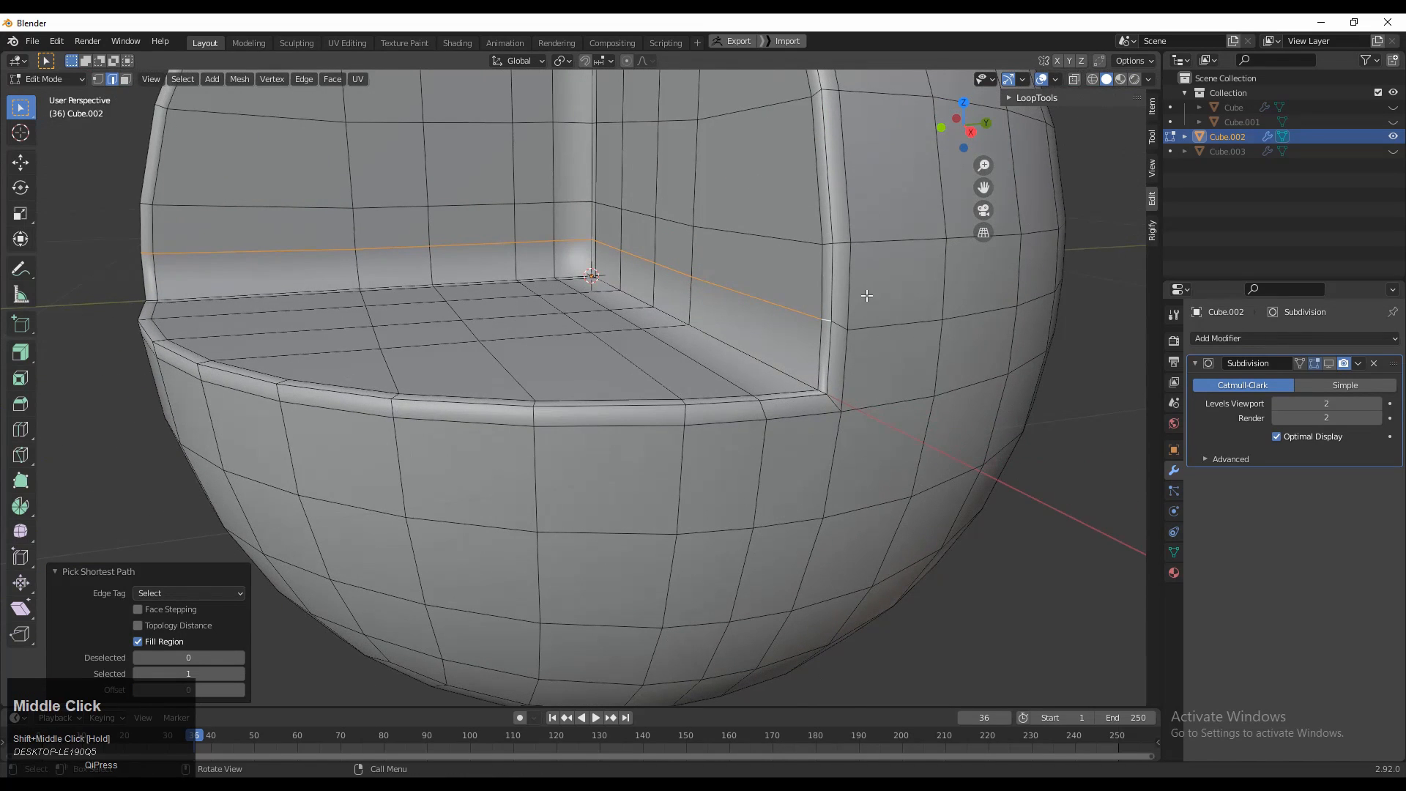
pyautogui.press('g')
pyautogui.press('g')
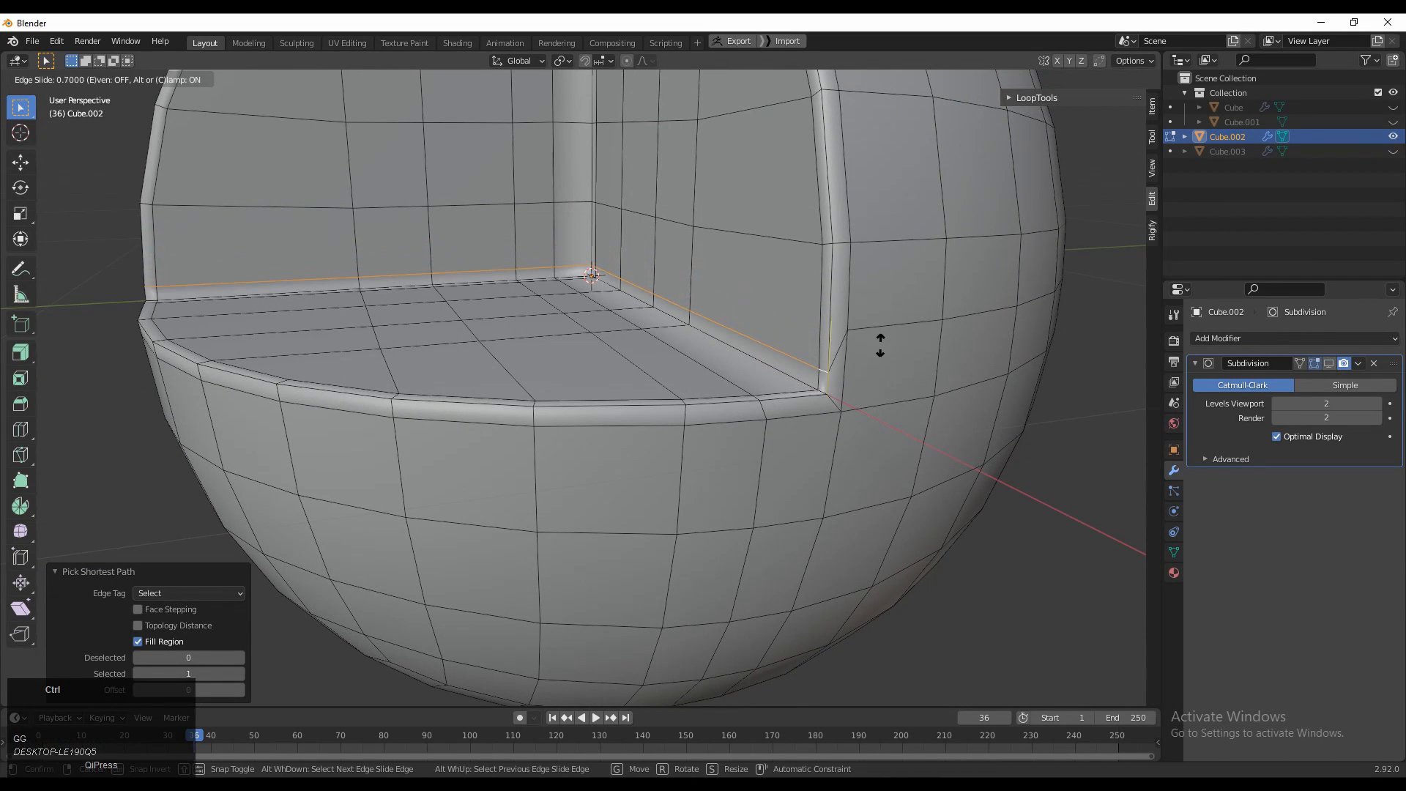
pyautogui.click(880, 344)
# Step: Select the Y-axis wall loop's edges inside the notch and edge-slide them by a factor of 0.7 toward the X-axis wall
pyautogui.click(755, 396)
pyautogui.moveTo(754, 396); pyautogui.dragTo(779, 535, button='middle')
pyautogui.keyDown('shift'); pyautogui.moveTo(565, 120); pyautogui.dragTo(659, 322, button='middle'); pyautogui.keyUp('shift')
pyautogui.keyDown('ctrl'); pyautogui.keyDown('shift'); pyautogui.click(681, 405); pyautogui.keyUp('shift'); pyautogui.keyUp('ctrl')
pyautogui.moveTo(680, 404); pyautogui.dragTo(731, 465, button='middle')
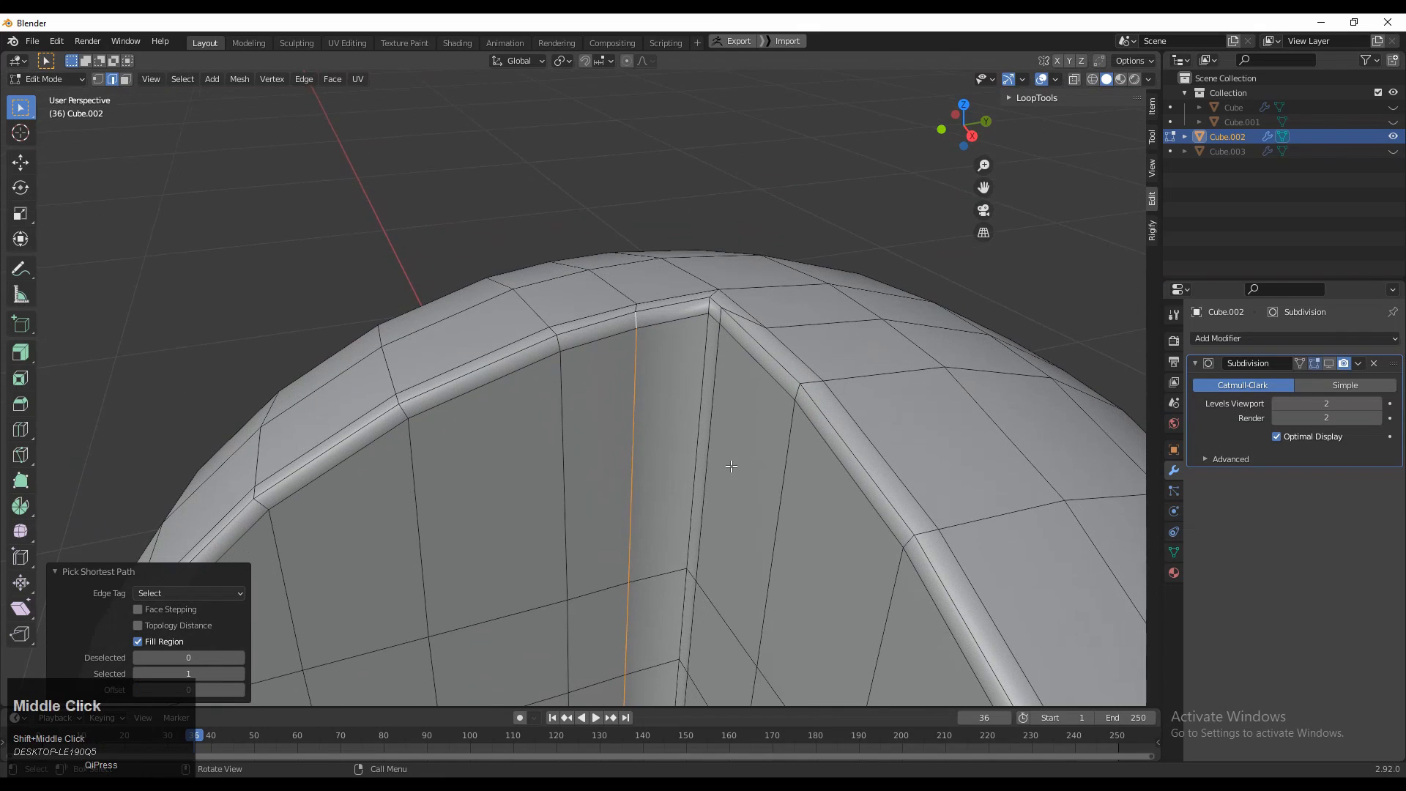
pyautogui.press('g')
pyautogui.press('g')
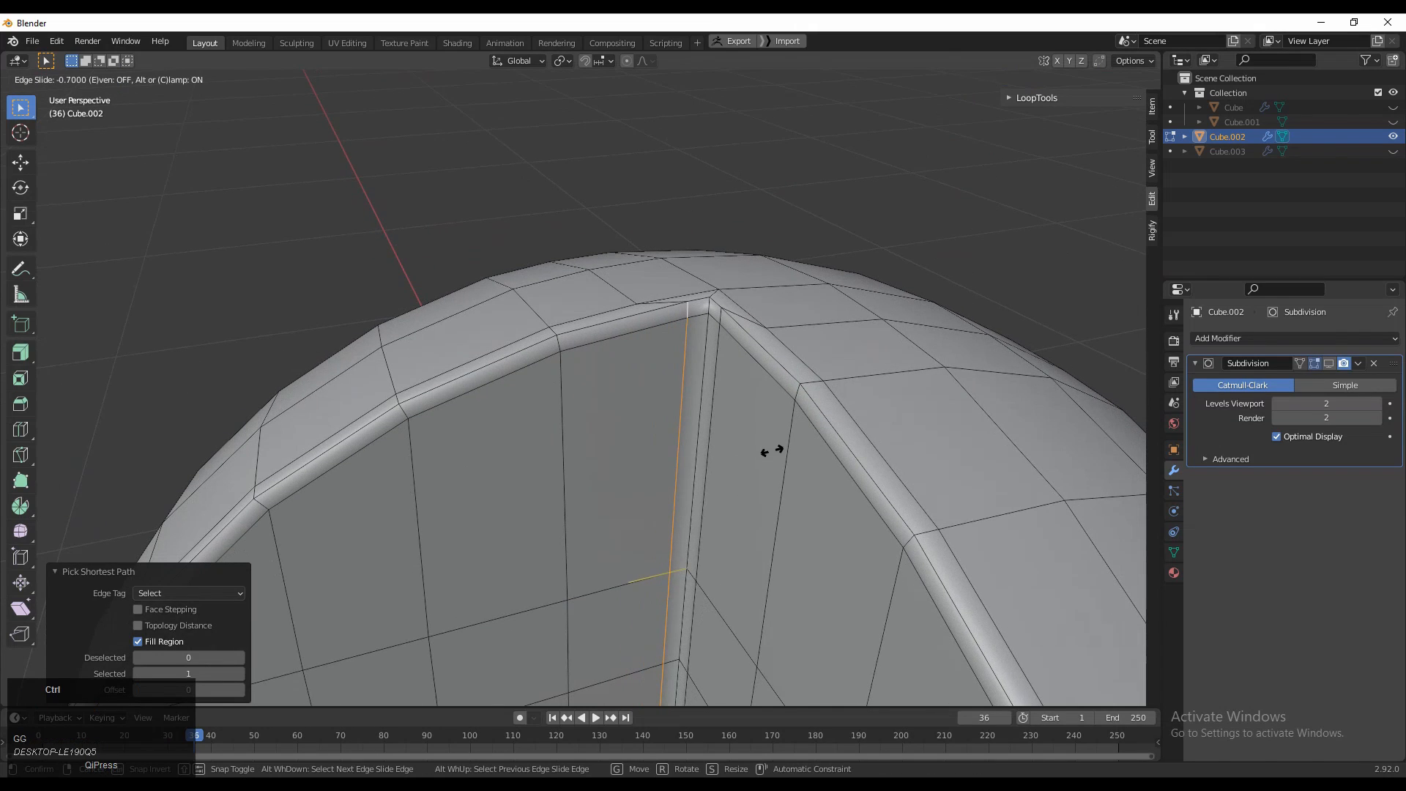
pyautogui.click(772, 451)
# Step: Return to Object Mode and turn on the Subdivision modifier's viewport display
pyautogui.keyDown('ctrl'); pyautogui.moveTo(772, 452); pyautogui.dragTo(778, 356, button='middle'); pyautogui.keyUp('ctrl')
pyautogui.keyDown('ctrl'); pyautogui.moveTo(778, 357); pyautogui.dragTo(870, 331, button='middle'); pyautogui.keyUp('ctrl')
pyautogui.press('Tab')
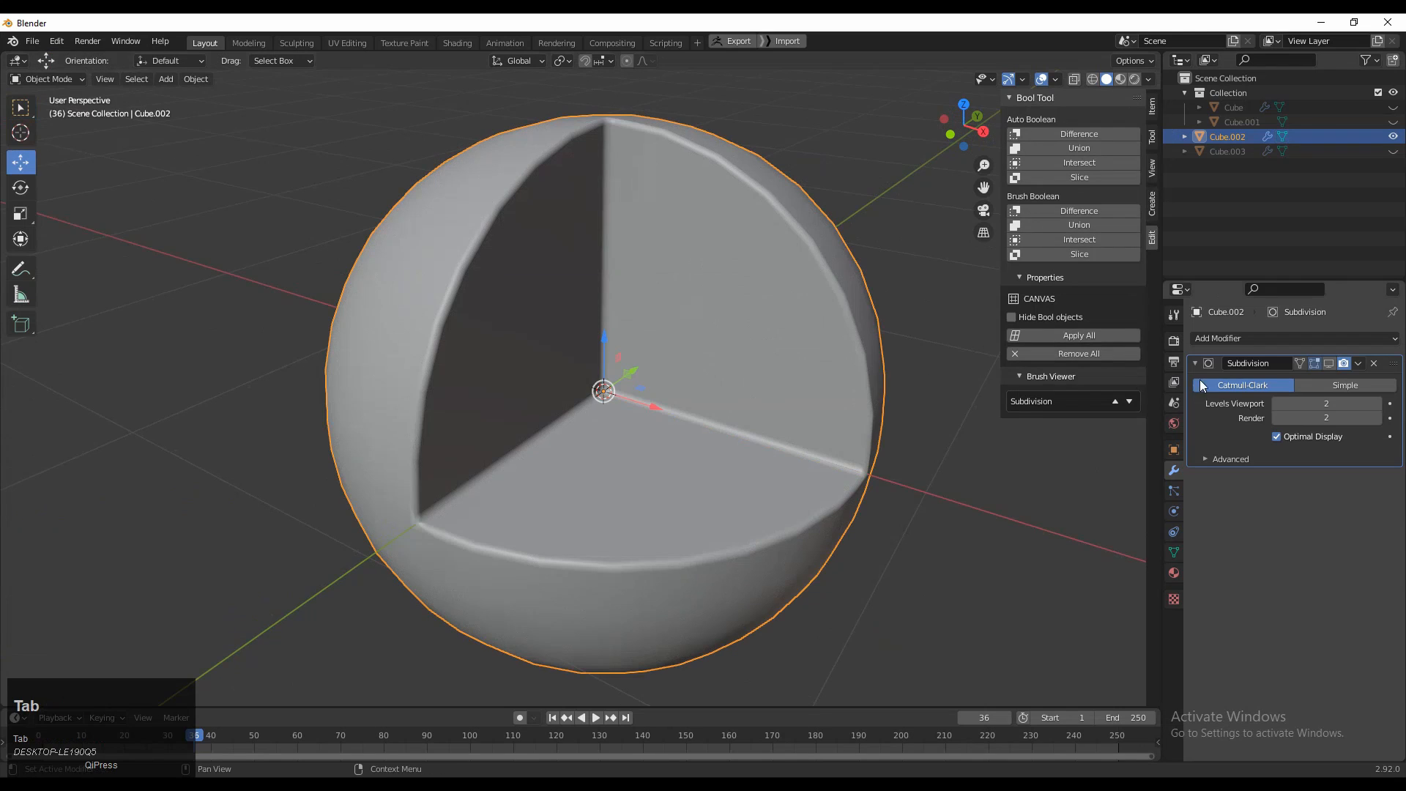
pyautogui.click(1329, 364)
pyautogui.click(934, 440)
# Step: Examine the smoothed notch edges and corners from several angles in both Edit Mode and Object Mode
pyautogui.keyDown('ctrl'); pyautogui.moveTo(653, 443); pyautogui.dragTo(659, 501, button='middle'); pyautogui.keyUp('ctrl')
pyautogui.moveTo(659, 501); pyautogui.dragTo(671, 388, button='middle')
pyautogui.click(681, 425)
pyautogui.moveTo(670, 389); pyautogui.dragTo(829, 403, button='middle')
pyautogui.press('Tab')
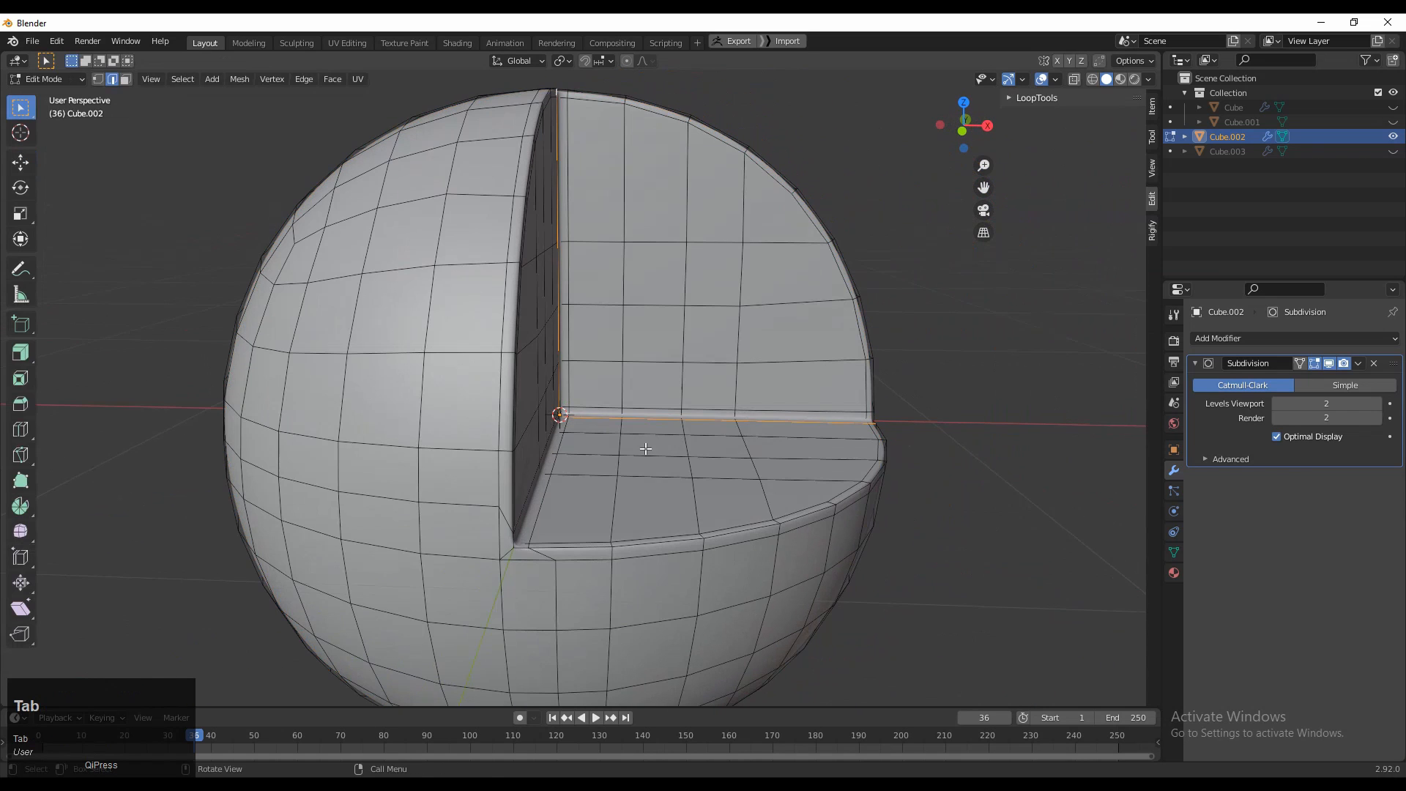
pyautogui.keyDown('ctrl'); pyautogui.click(505, 454); pyautogui.keyUp('ctrl')
pyautogui.press('Tab')
pyautogui.hotkey('ctrl', 'z')
pyautogui.moveTo(700, 416); pyautogui.dragTo(552, 416, button='middle')
pyautogui.press('Tab')
pyautogui.keyDown('ctrl'); pyautogui.moveTo(327, 376); pyautogui.dragTo(344, 469, button='middle'); pyautogui.keyUp('ctrl')
pyautogui.moveTo(345, 469); pyautogui.dragTo(425, 506, button='middle')
# Step: Turn on the wireframe overlay to examine the sphere's edge flow, and turn it off again
pyautogui.click(777, 270)
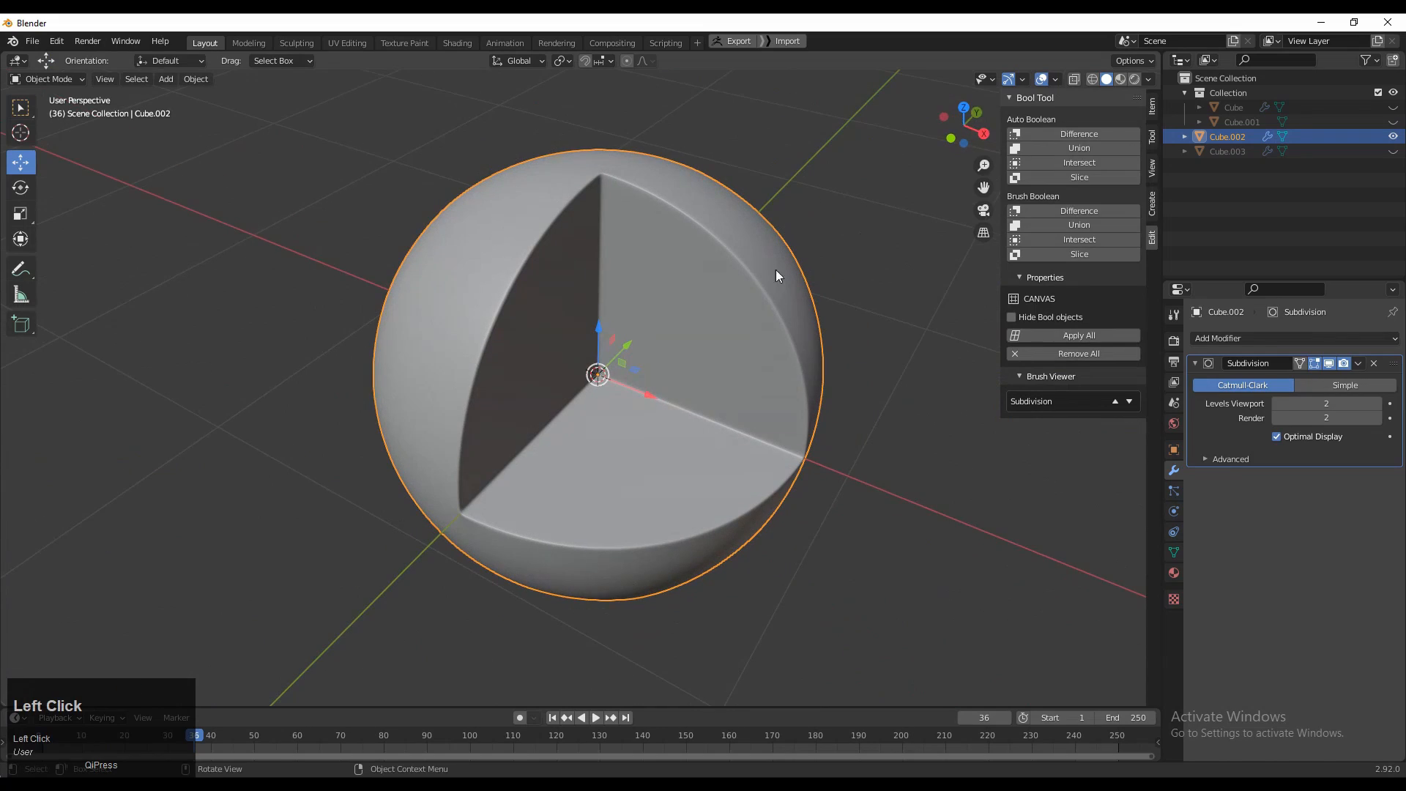
pyautogui.click(1055, 79)
pyautogui.click(965, 327)
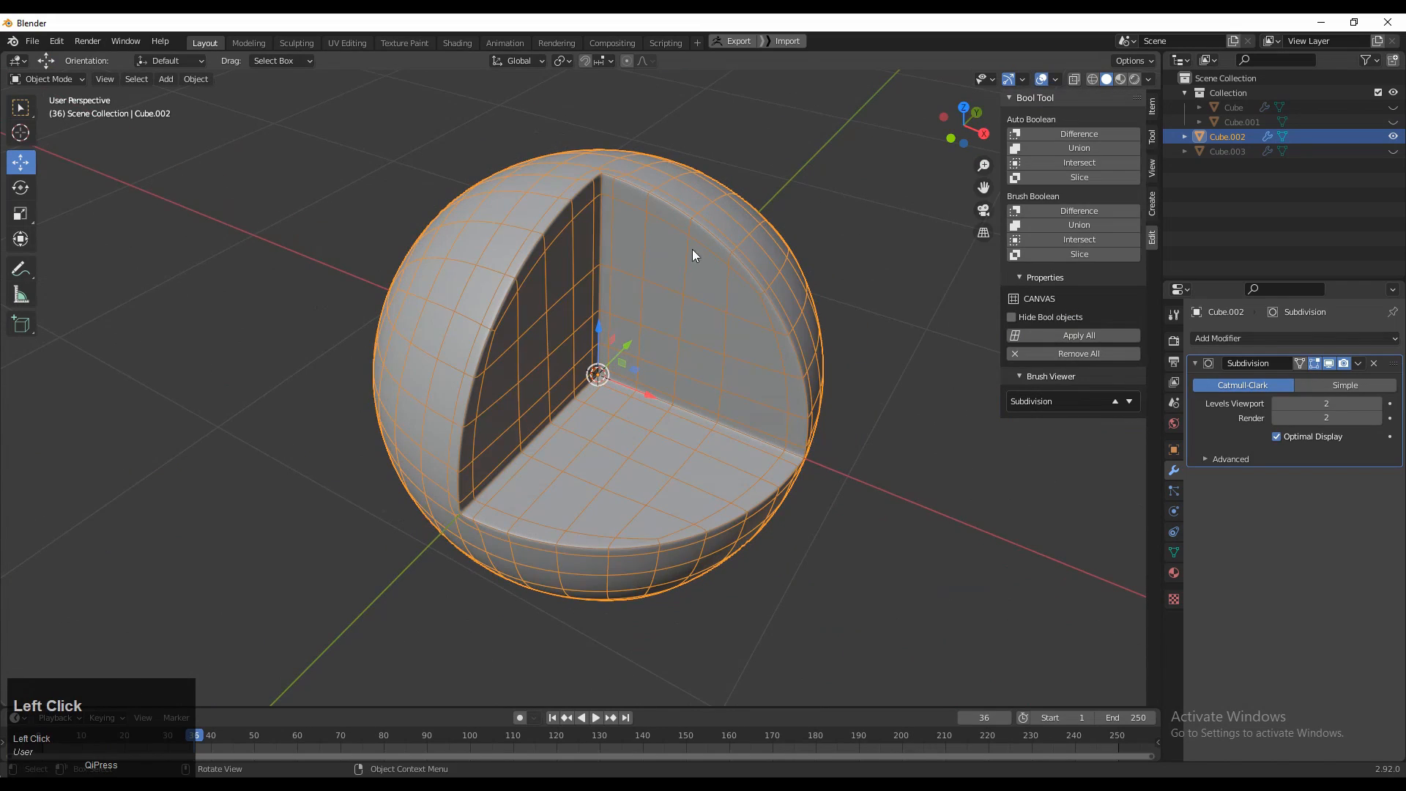
pyautogui.click(857, 232)
pyautogui.moveTo(857, 231); pyautogui.dragTo(794, 217, button='middle')
pyautogui.click(1057, 79)
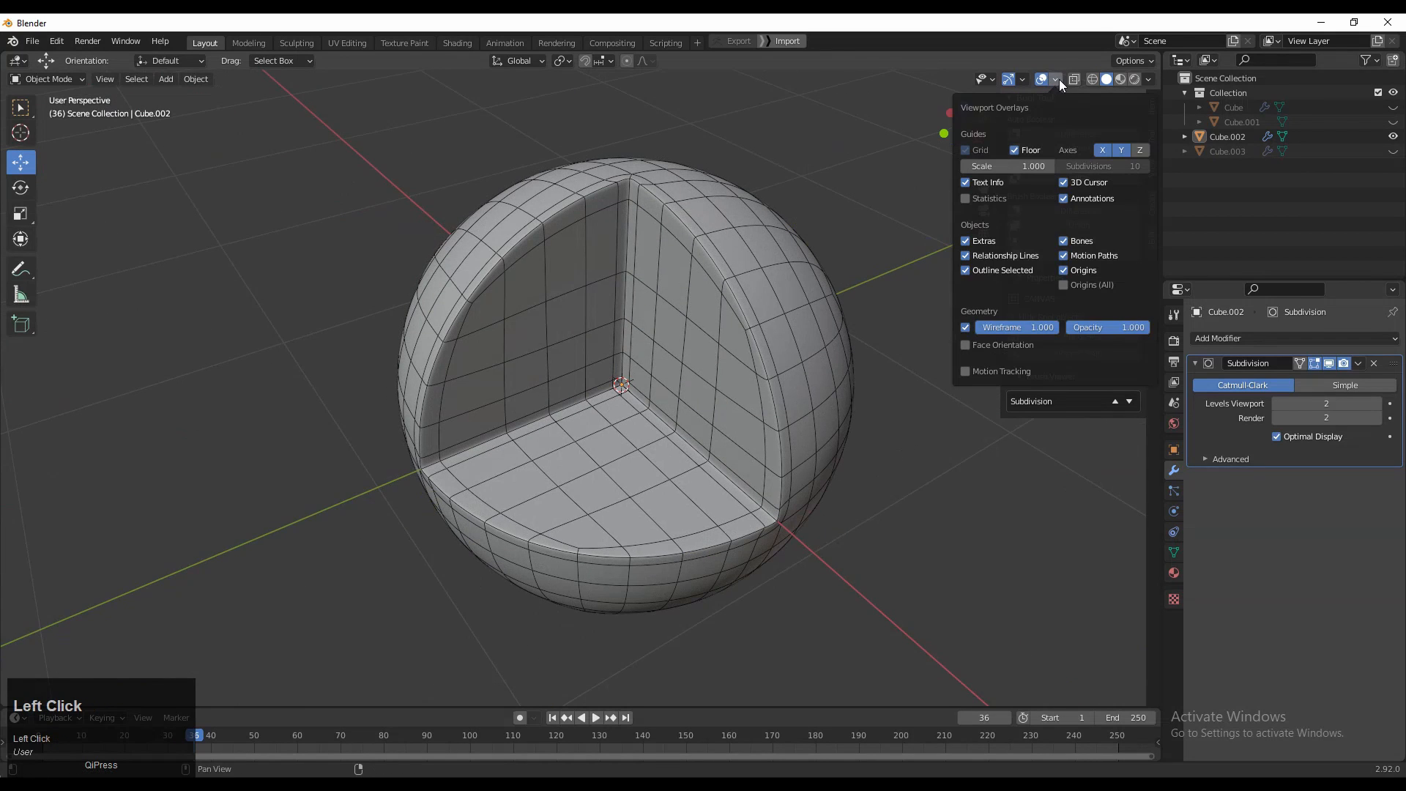
pyautogui.click(963, 329)
pyautogui.click(804, 260)
# Step: Unhide the duplicated sphere and move it along the X axis close to the original for comparison
pyautogui.scroll(-8, 750, 347)
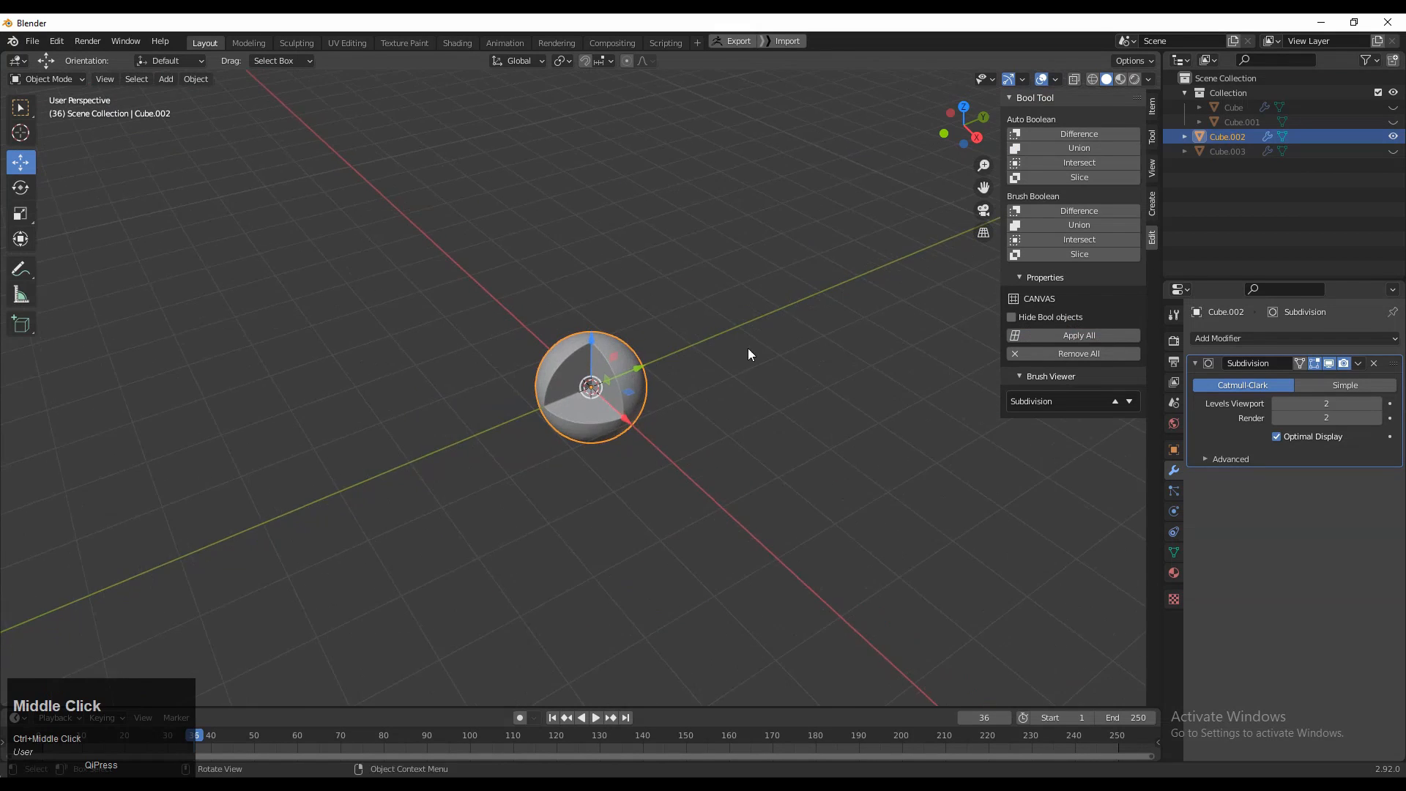
pyautogui.moveTo(748, 349); pyautogui.dragTo(785, 376, button='middle')
pyautogui.click(1393, 151)
pyautogui.click(930, 543)
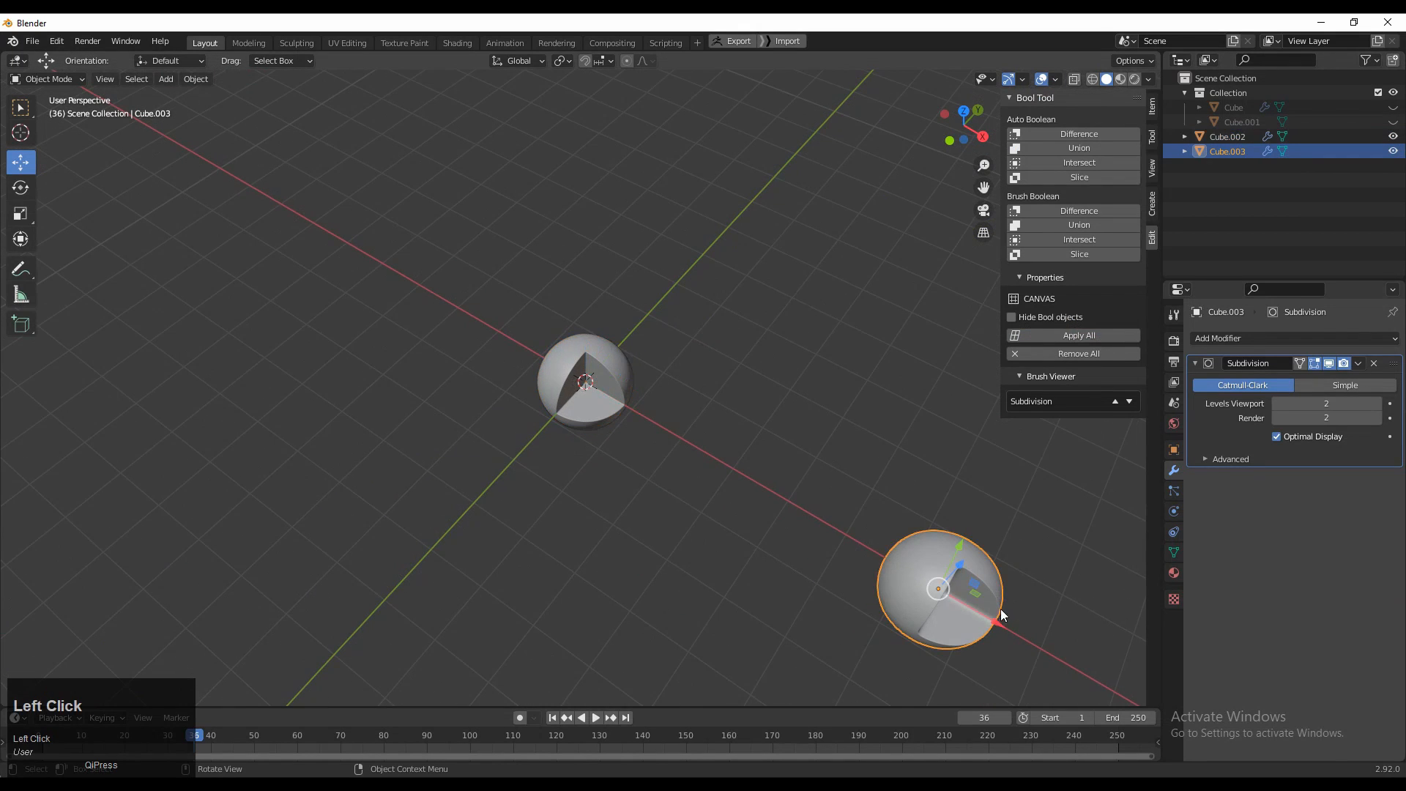
pyautogui.moveTo(1000, 608); pyautogui.dragTo(690, 449)
pyautogui.scroll(4, 799, 532)
pyautogui.moveTo(799, 532); pyautogui.dragTo(742, 369, button='middle')
pyautogui.keyDown('shift'); pyautogui.moveTo(742, 369); pyautogui.dragTo(523, 310, button='middle'); pyautogui.keyUp('shift')
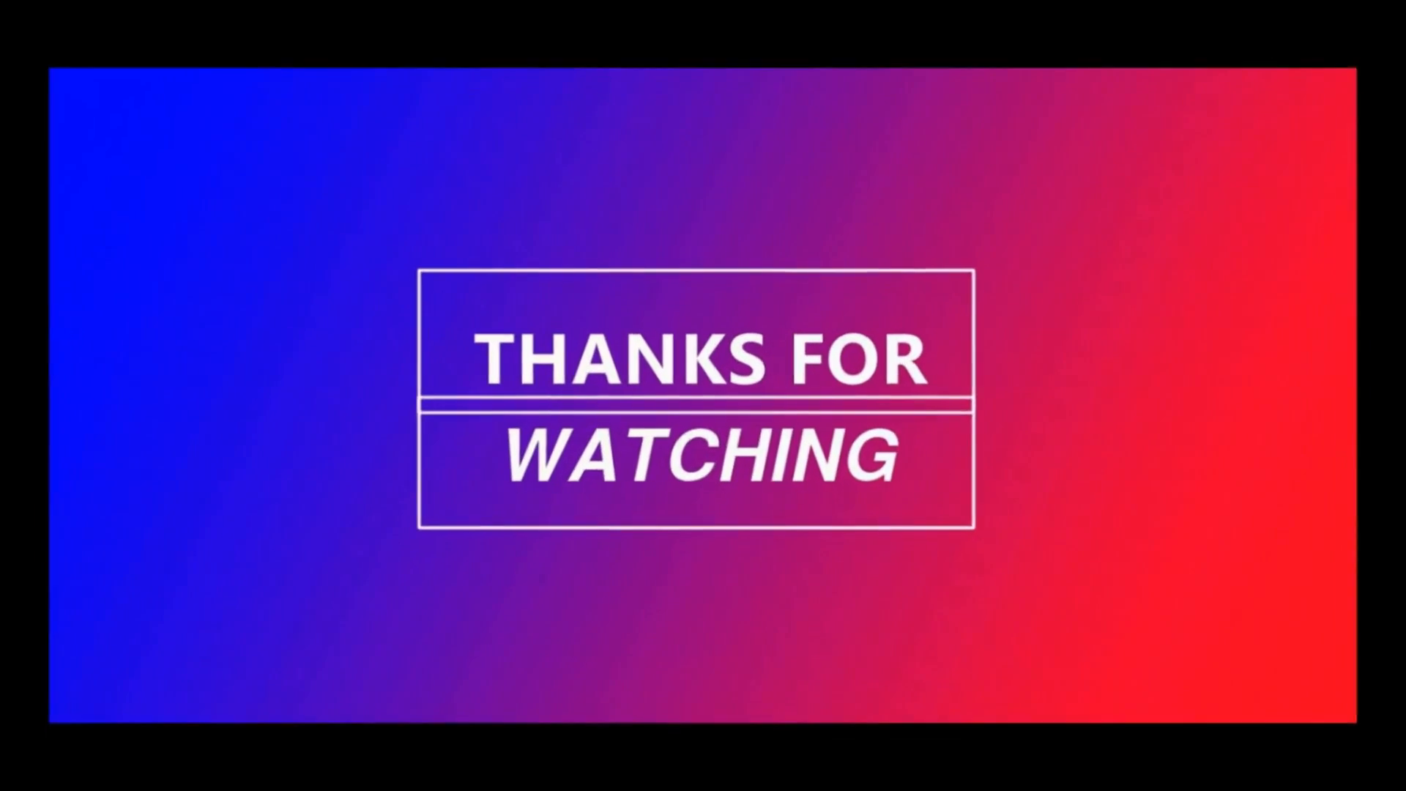